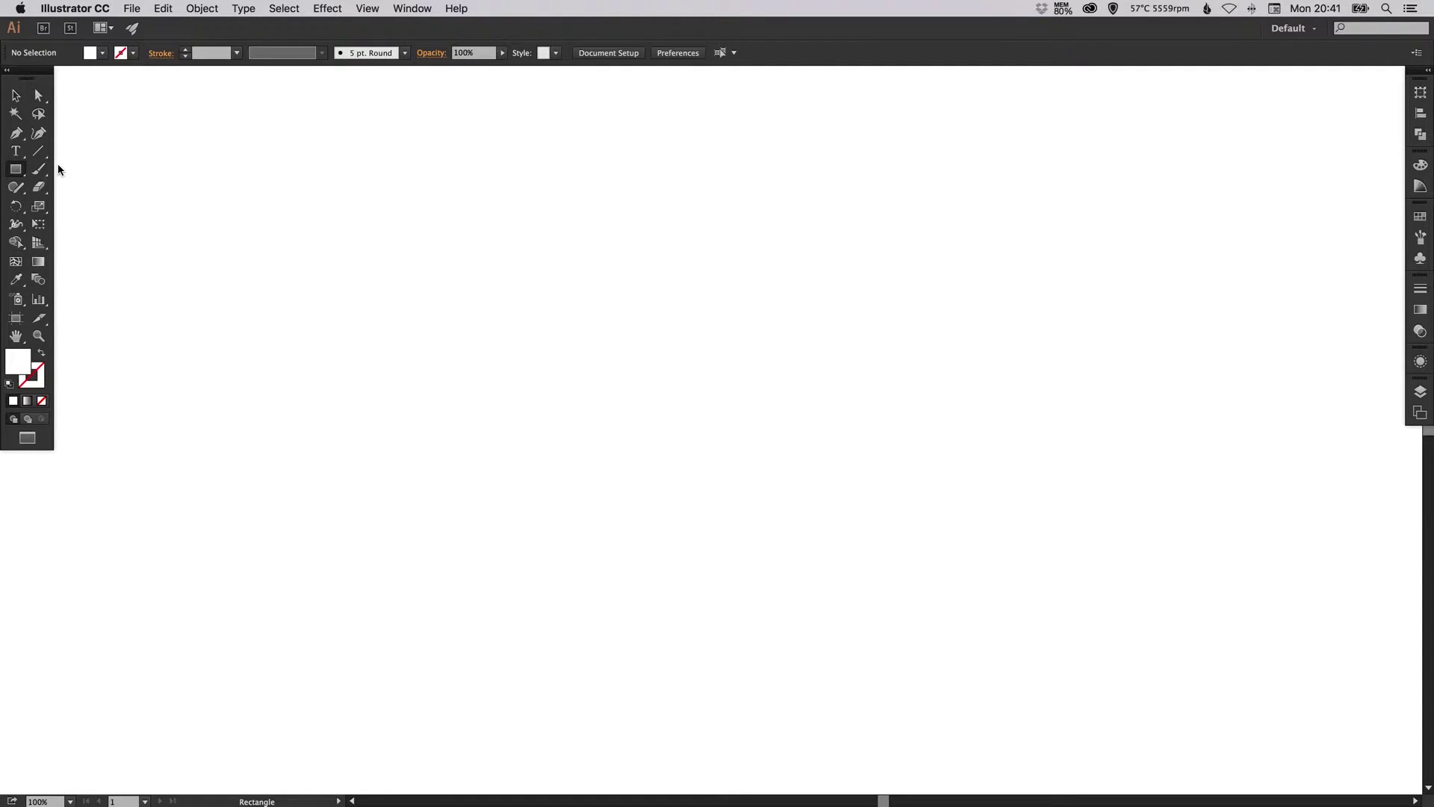
Draw a 470 × 277 px rectangle and fill it with the Black swatch.
left_click_drag(445, 273, 796, 479)
key("v")
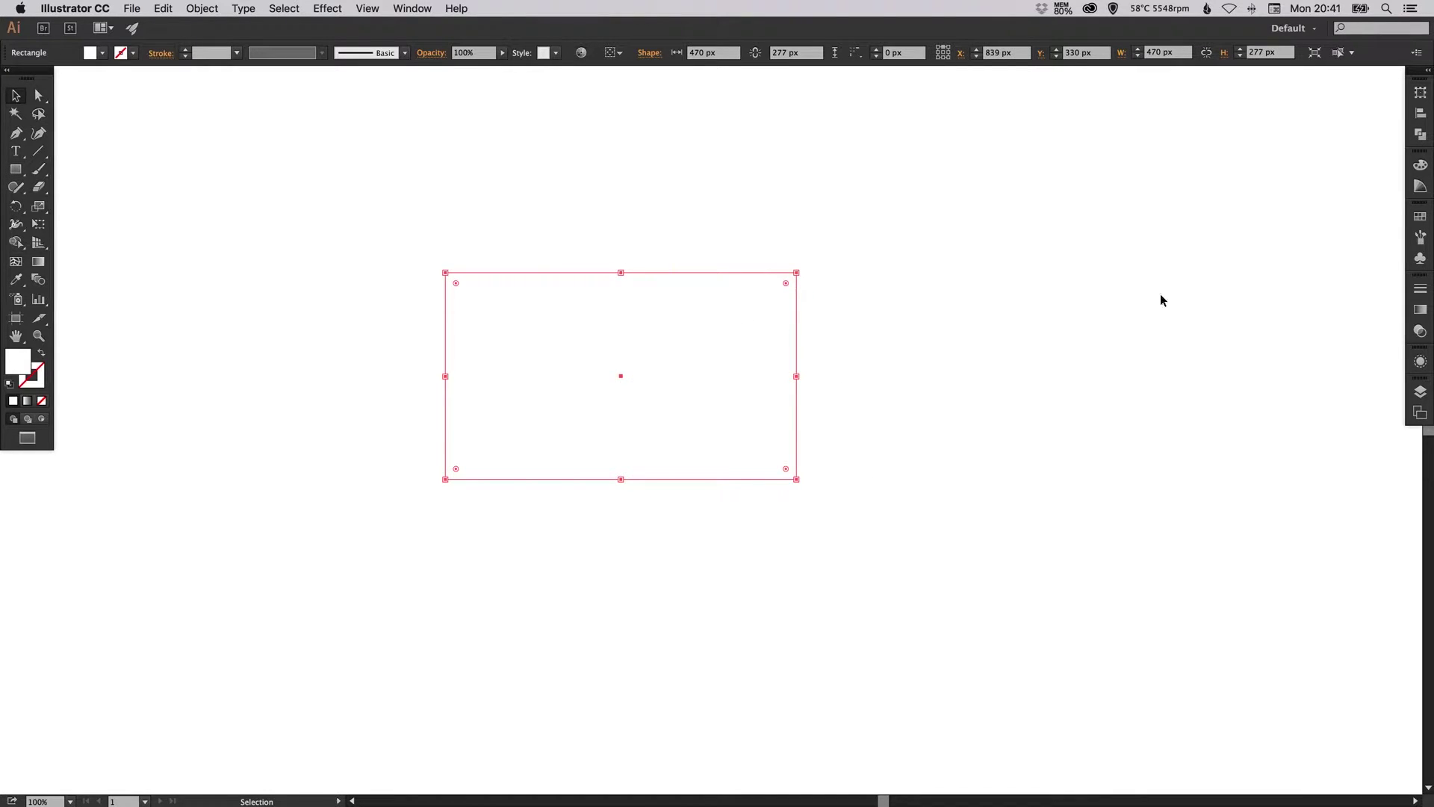
left_click(1419, 216)
double_click(1266, 248)
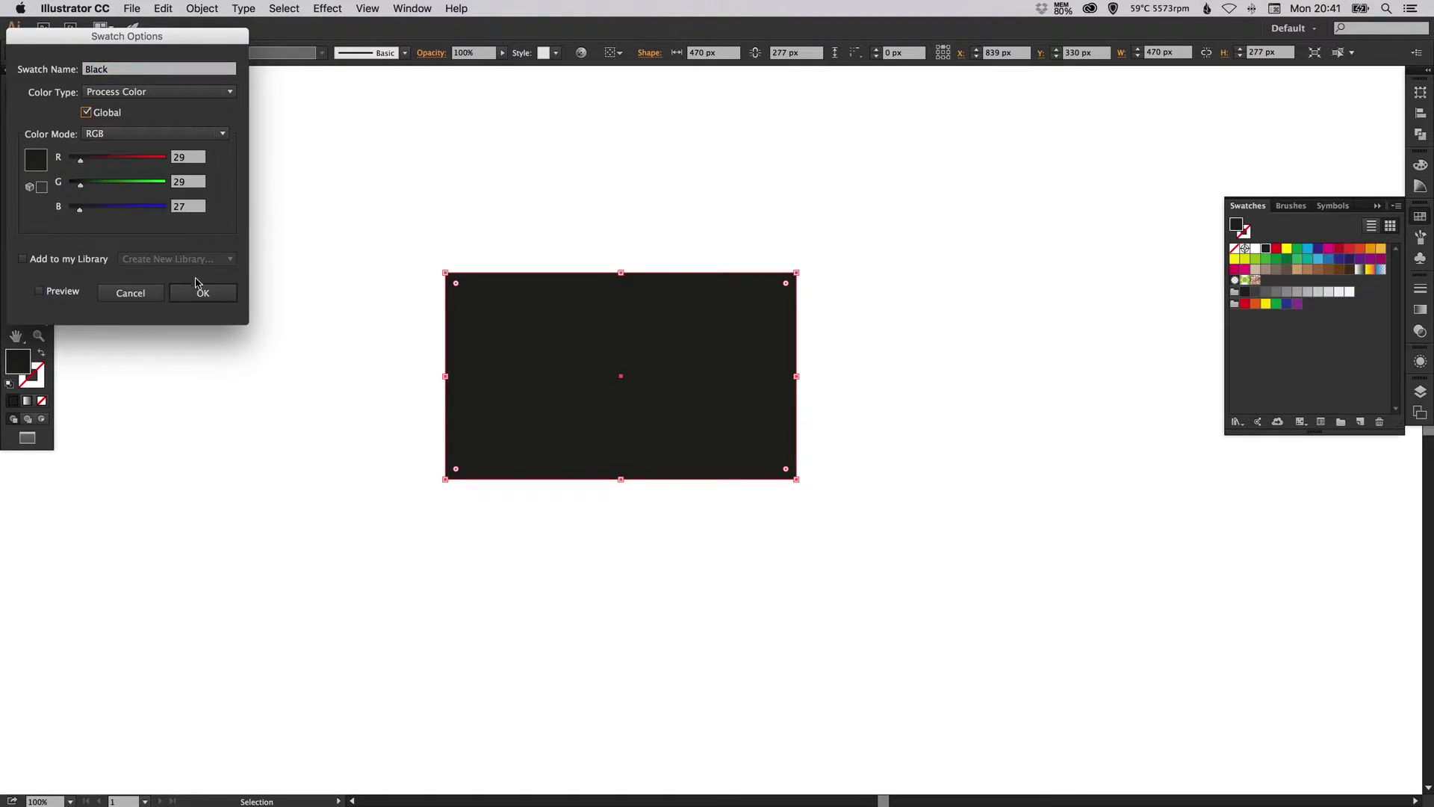
left_click(198, 292)
Move the rectangle slightly down and to the right.
left_click(588, 213)
left_click_drag(713, 313, 745, 373)
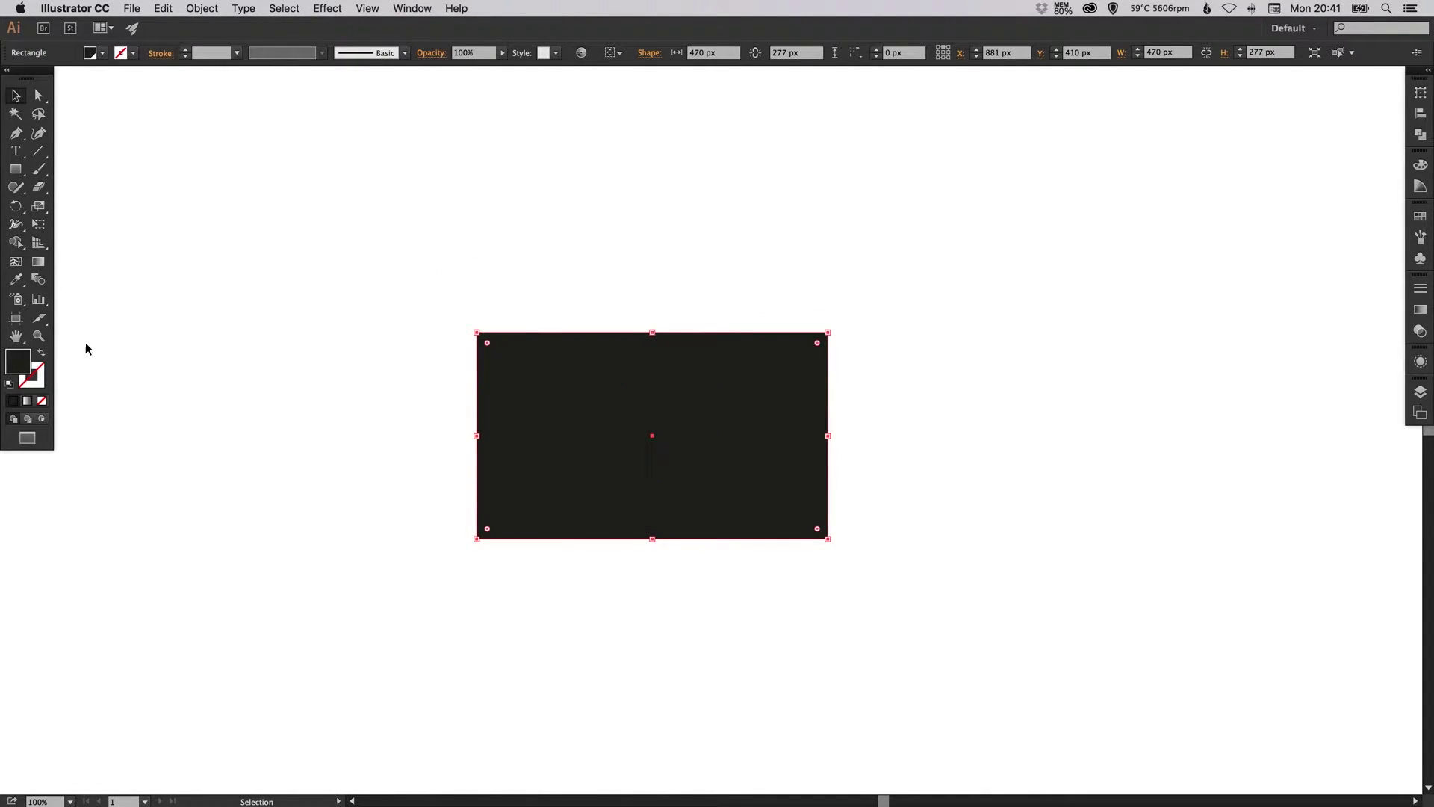
left_click(40, 357)
Swap fill and stroke, then raise the rectangle's stroke weight to 35 pt.
left_click(40, 384)
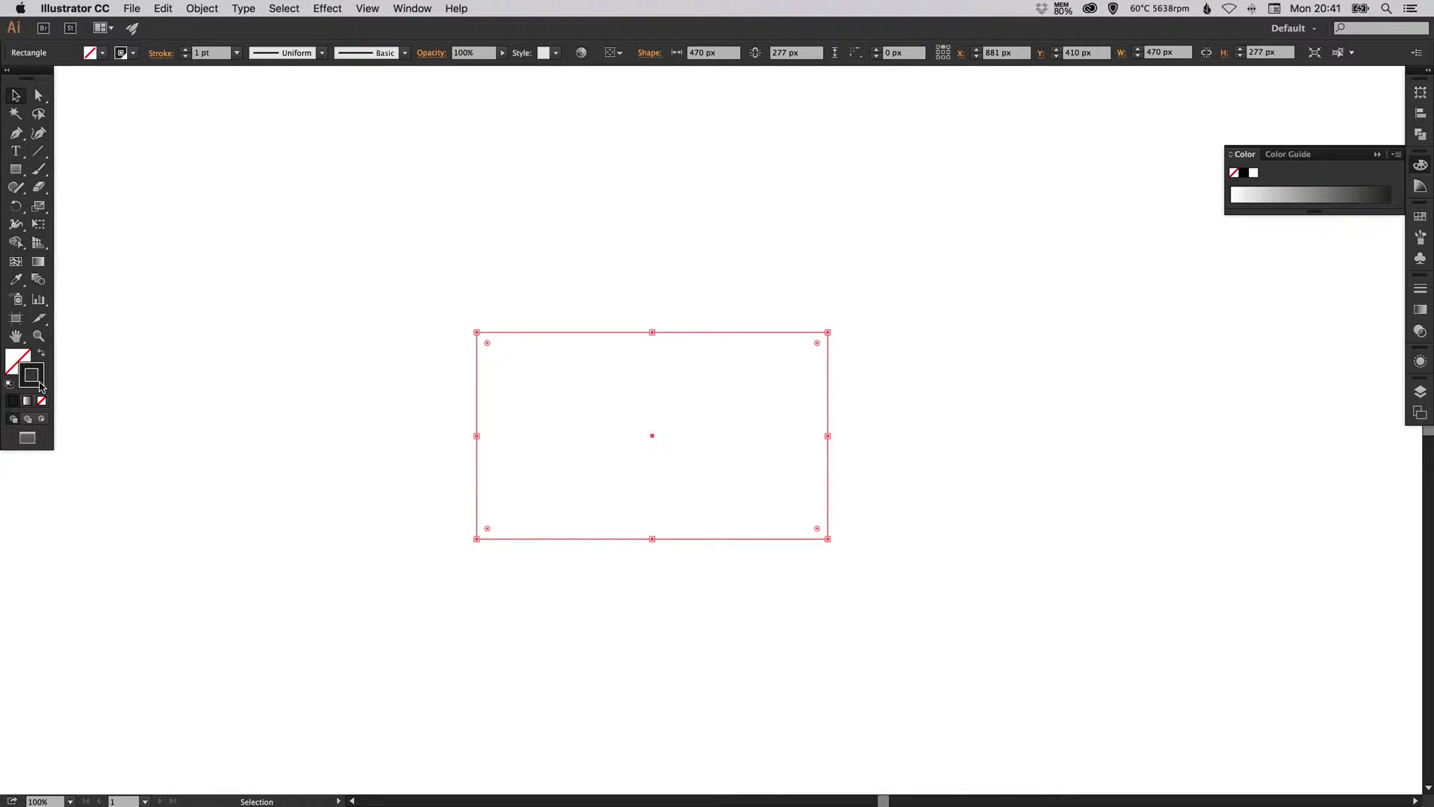
left_click(1420, 216)
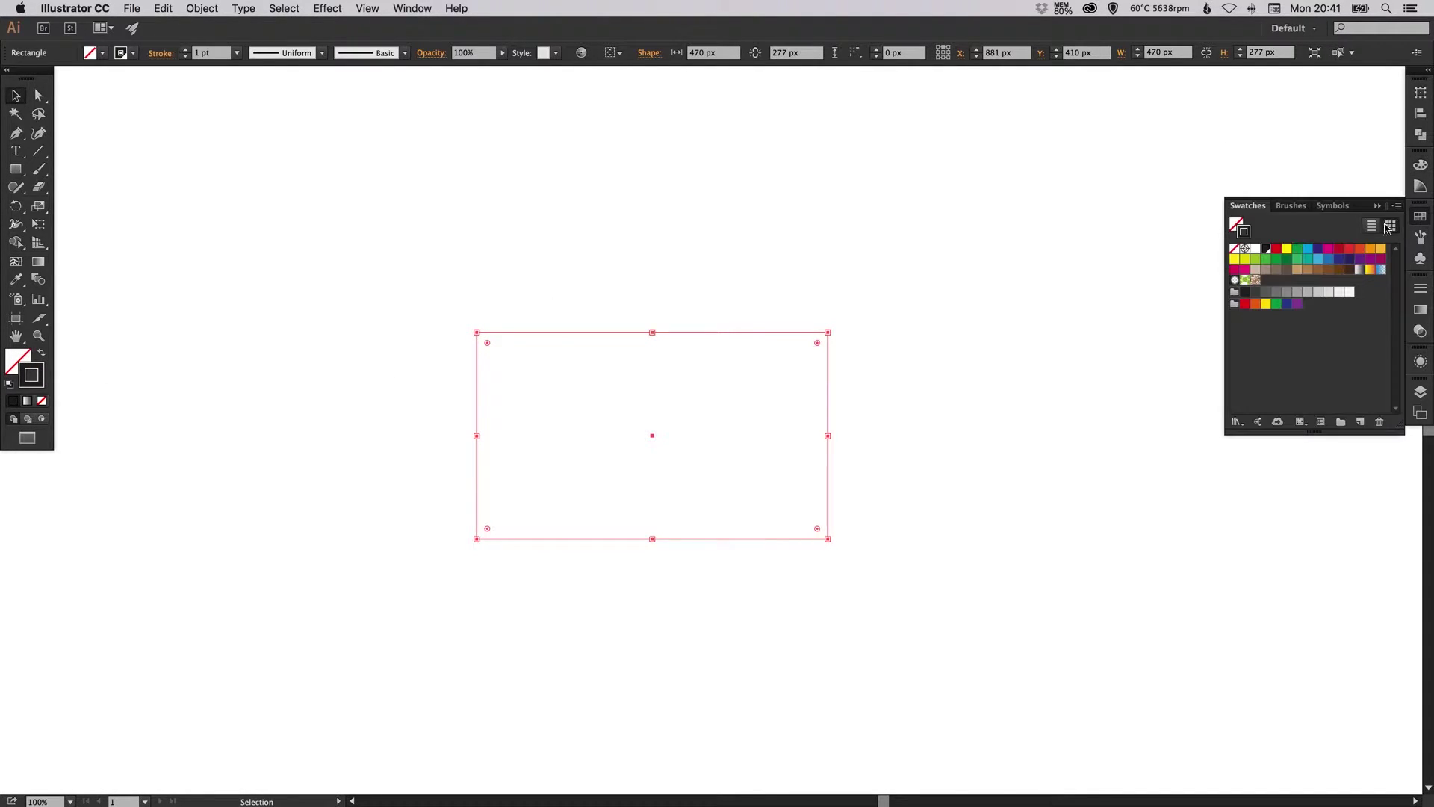
left_click(1419, 289)
left_click(1286, 294)
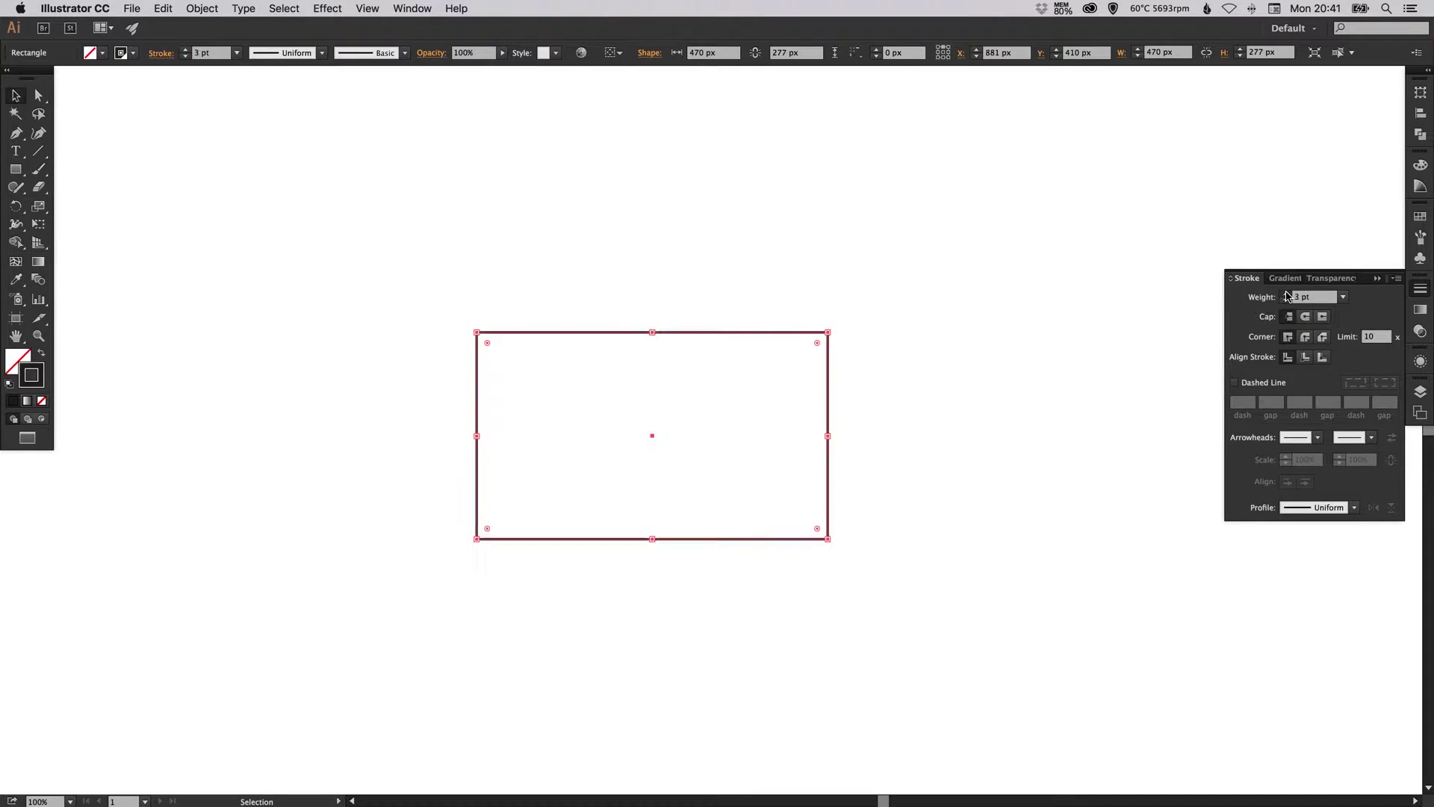
left_click(1285, 294)
left_click(1286, 295)
left_click(1285, 294)
left_click(1285, 295)
left_click(1286, 294)
left_click(1286, 294)
left_click(1286, 295)
left_click(1286, 294)
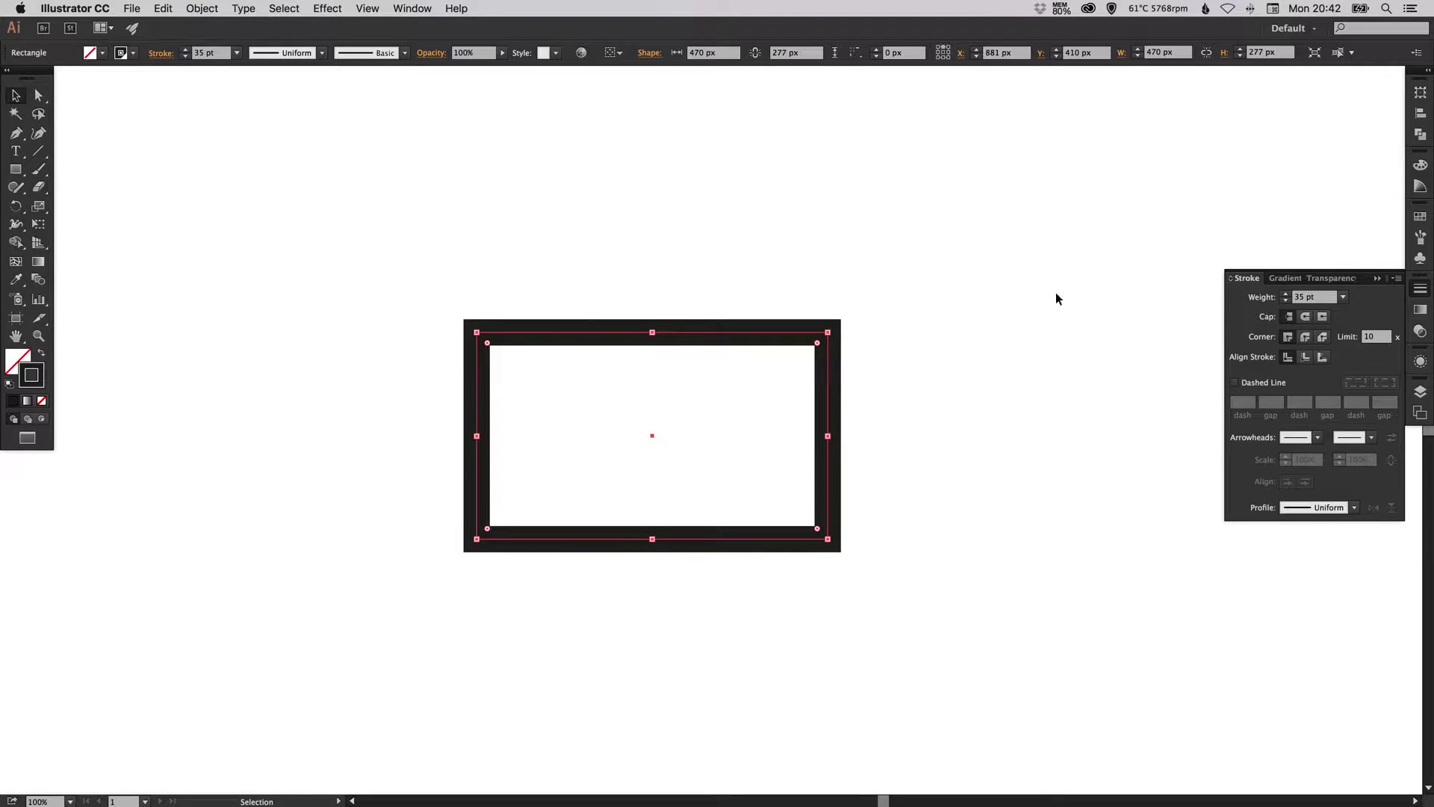
Try rounding corners with the live corner widget, then undo to keep square corners.
left_click(1416, 291)
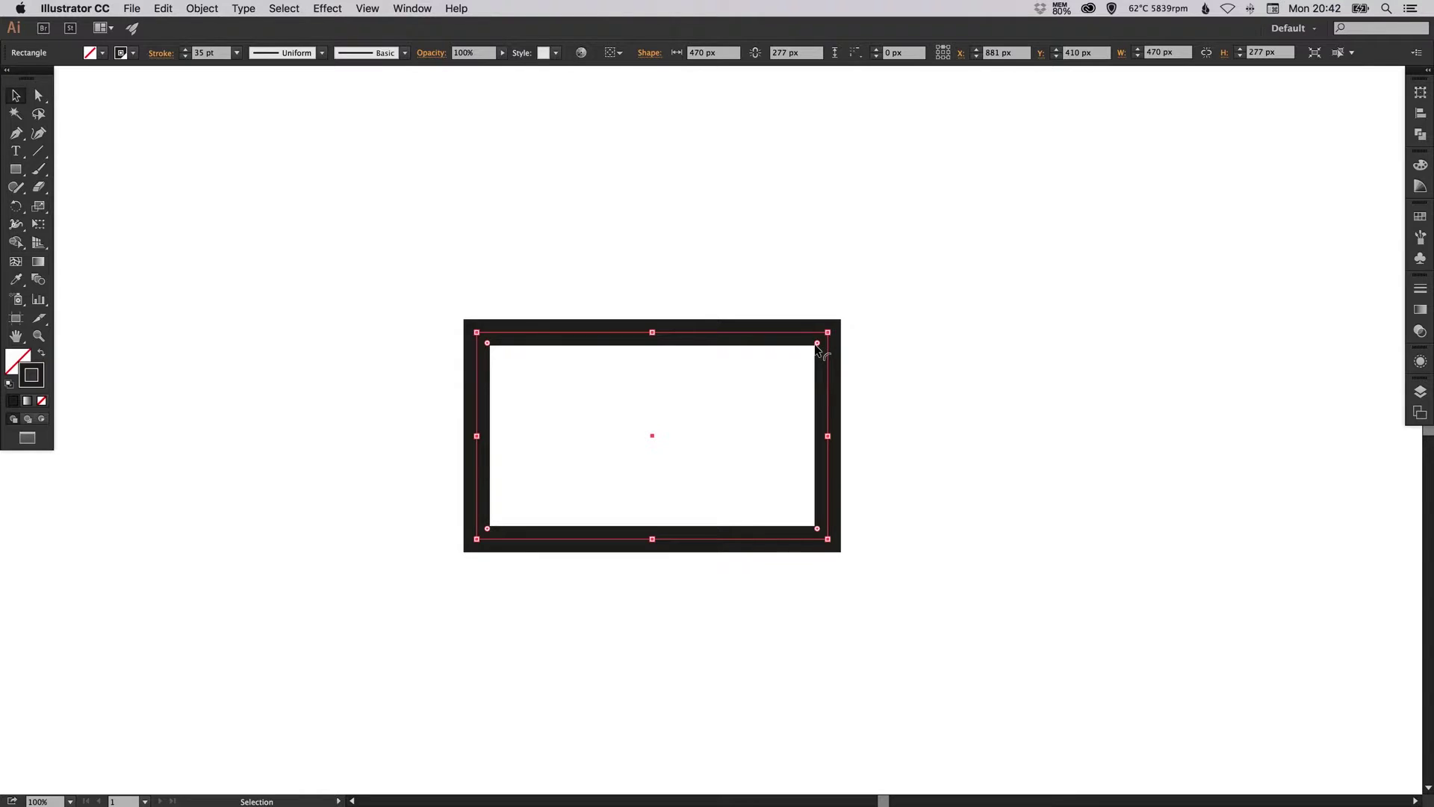
mouse_move(817, 345)
left_mouse_down()
mouse_move(707, 414)
mouse_move(796, 357)
left_mouse_up()
key("super+z")
Apply a Stylize > Round Corners effect with 48 px radius and check it in Appearance.
left_click(329, 10)
mouse_move(446, 198)
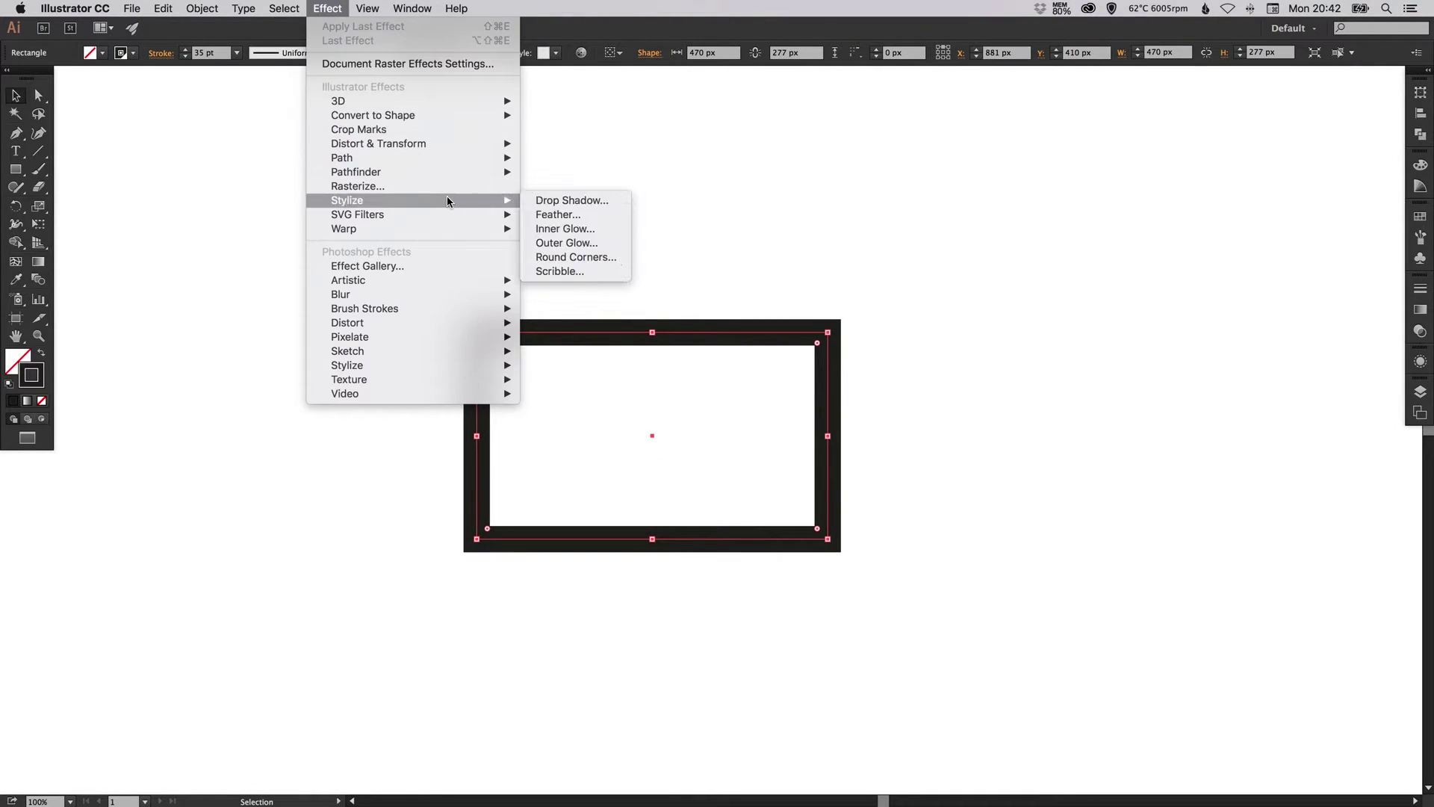
left_click(582, 257)
left_click(221, 104)
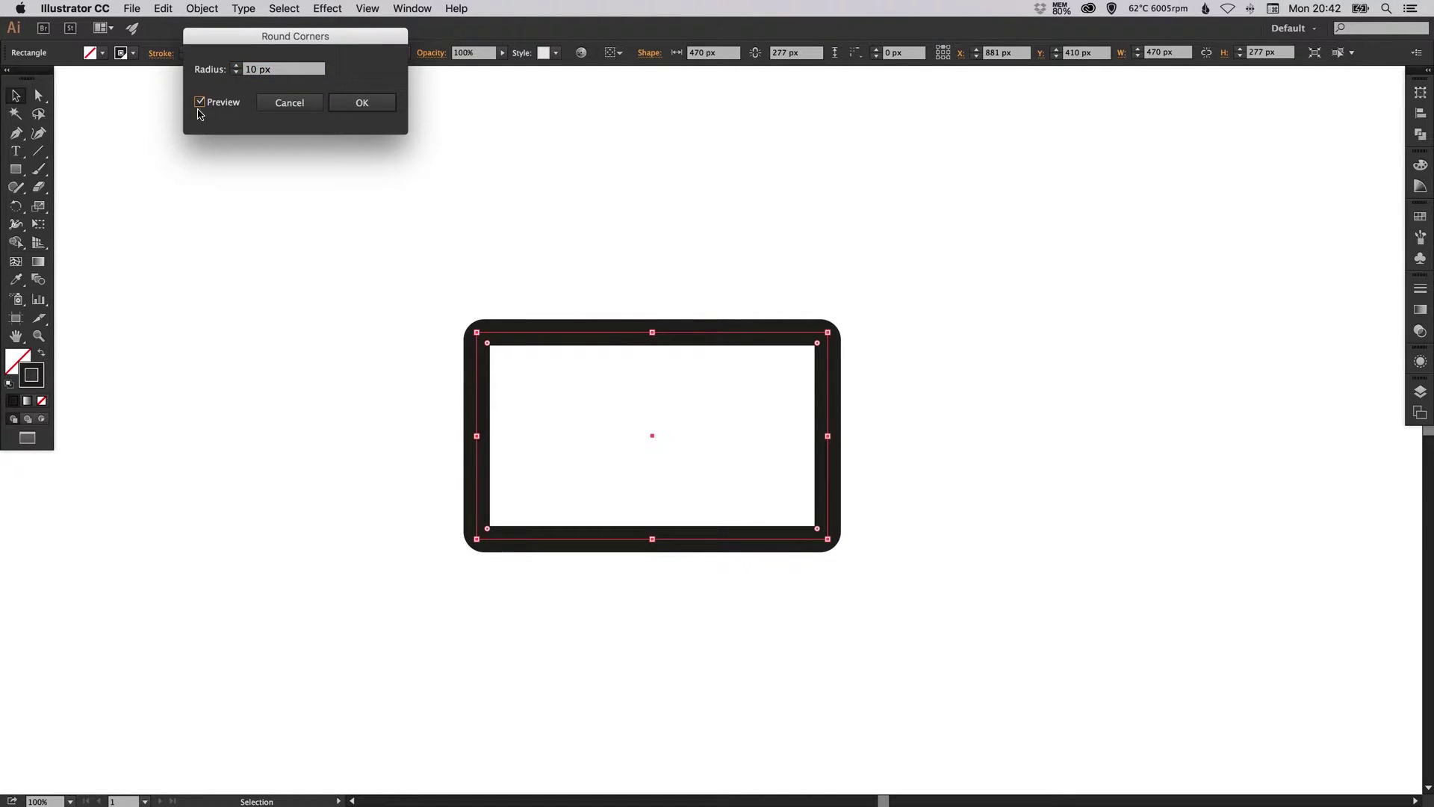
left_click(233, 67)
scroll(236, 66, "up", 20)
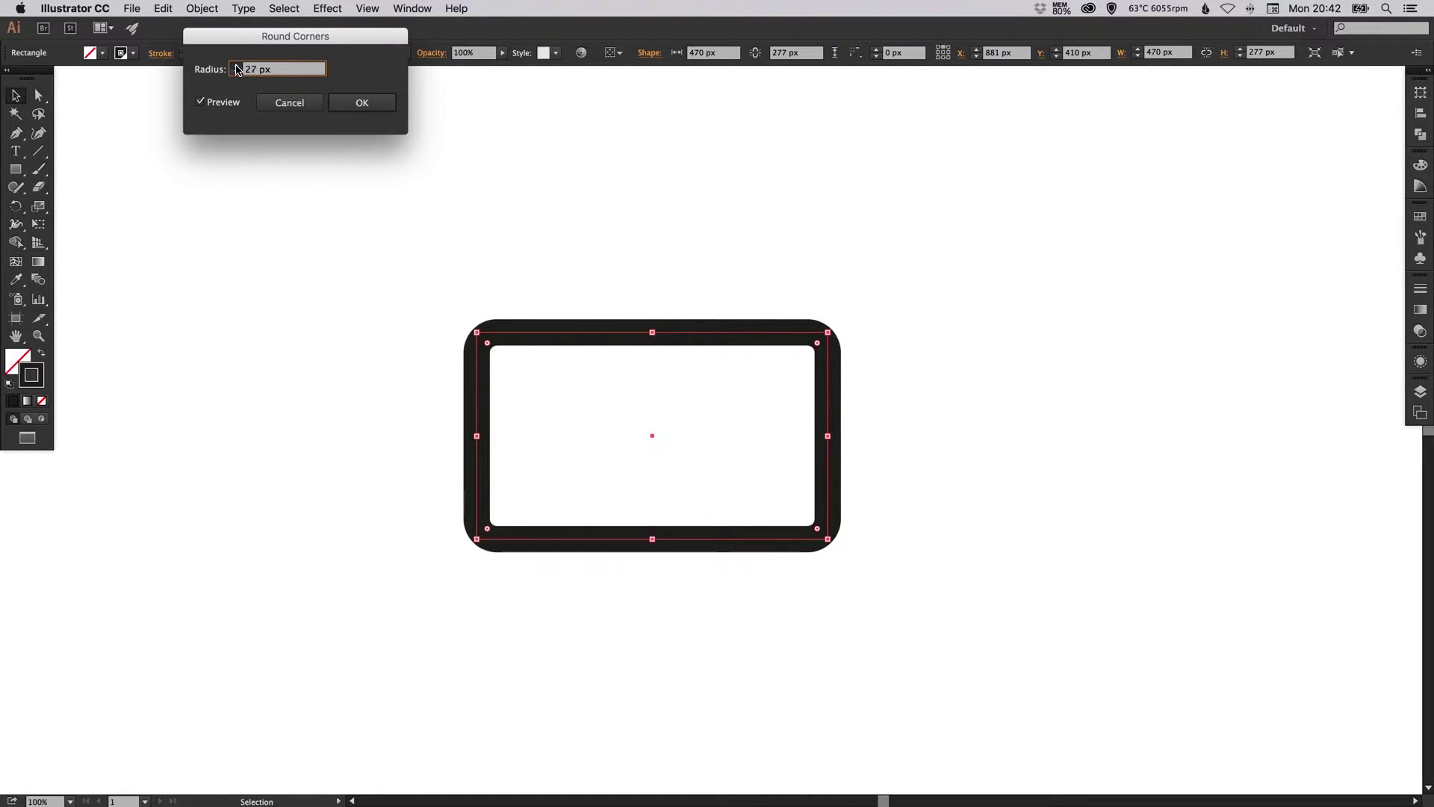
scroll(238, 70, "up", 11)
key("Return")
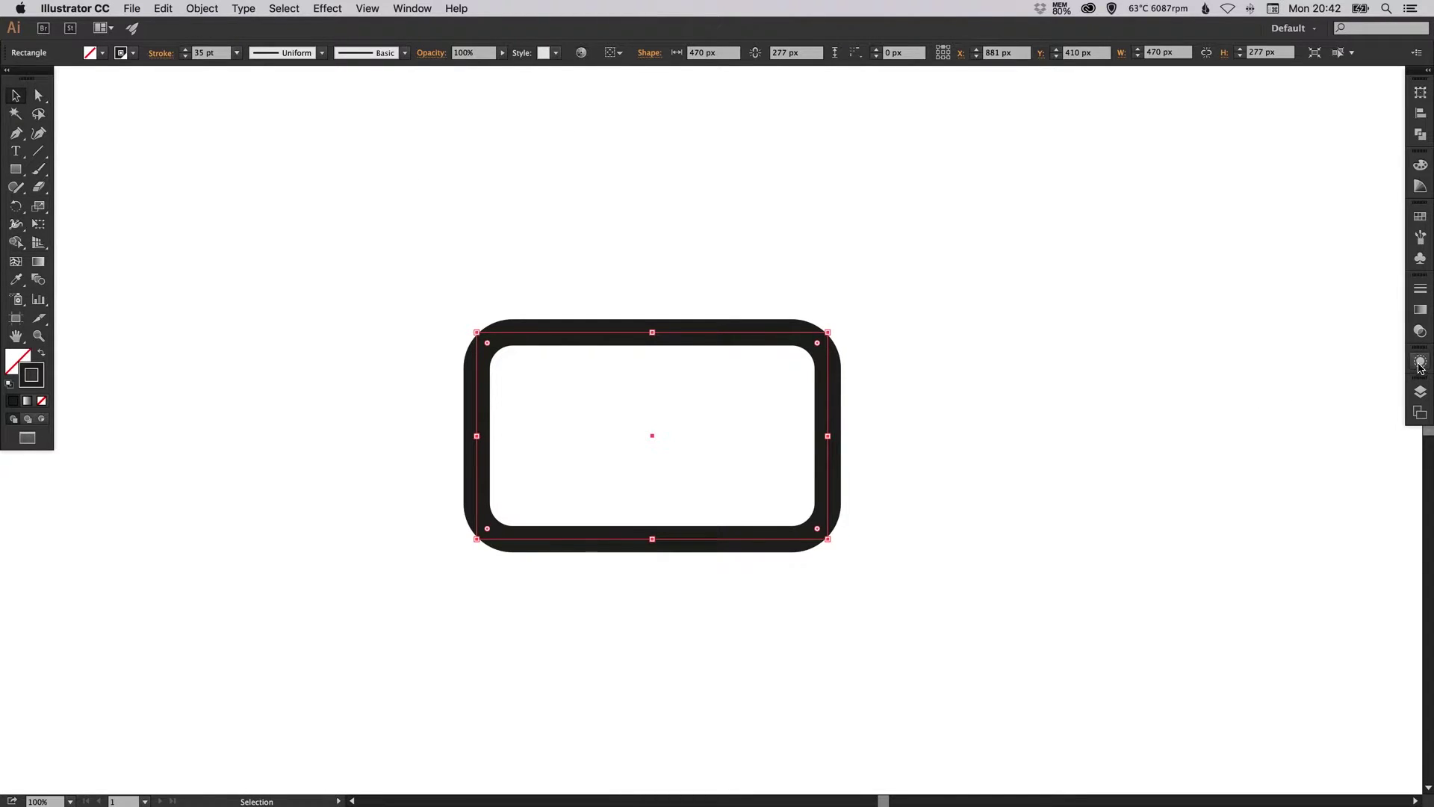
left_click(1420, 363)
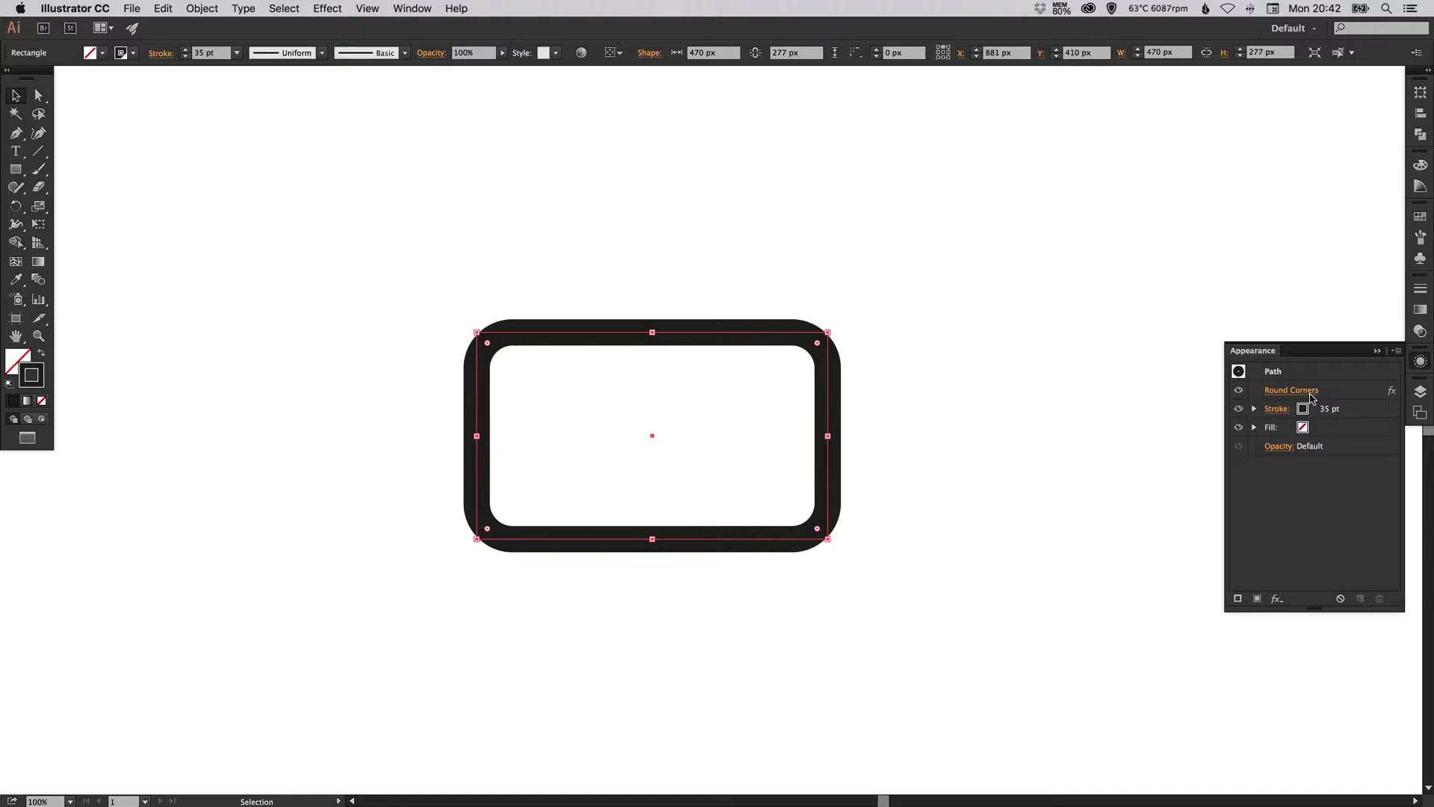
left_click(1420, 363)
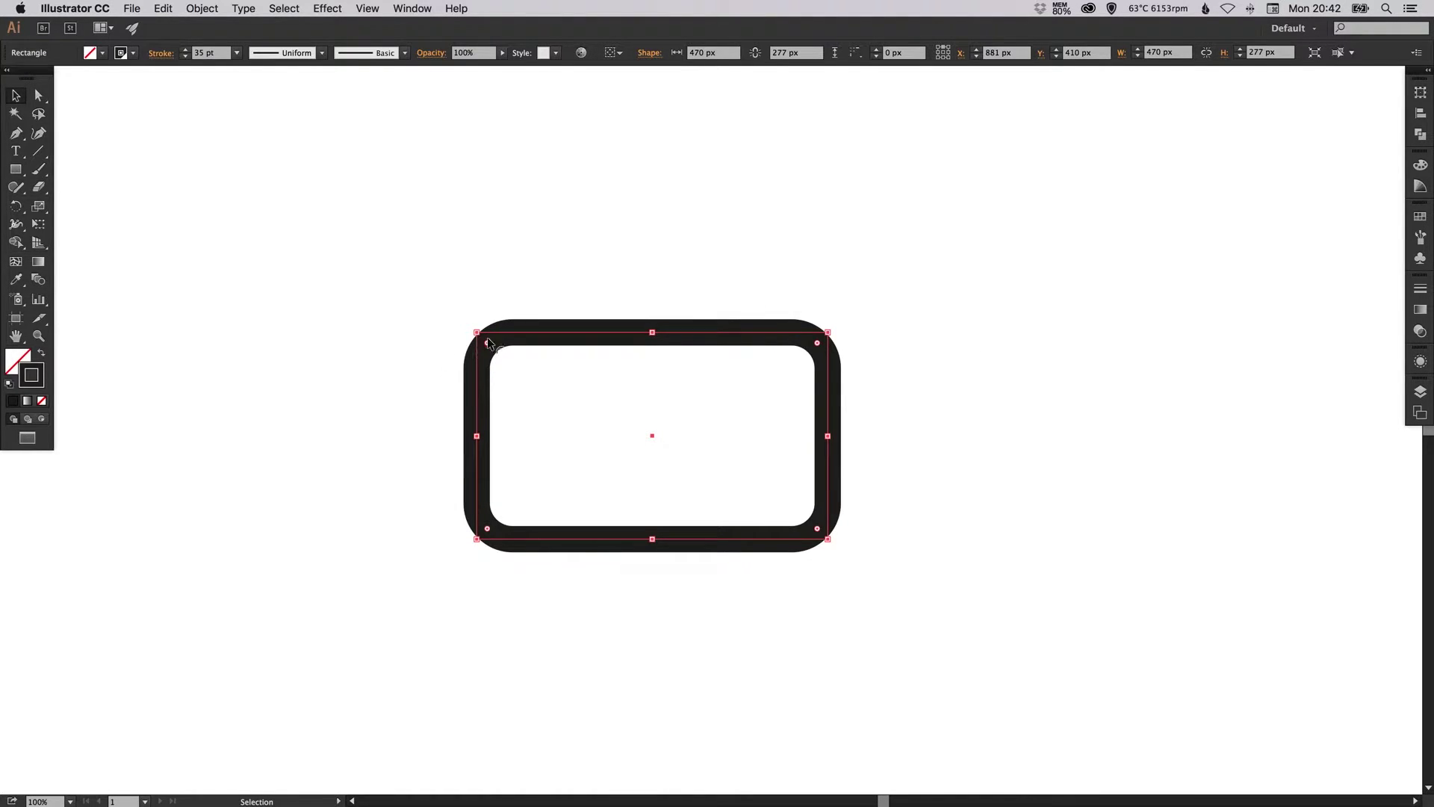
Select the two top anchors and scale them to about 78% to narrow the top edge.
left_click(479, 286)
key("a")
left_click_drag(408, 274, 844, 366)
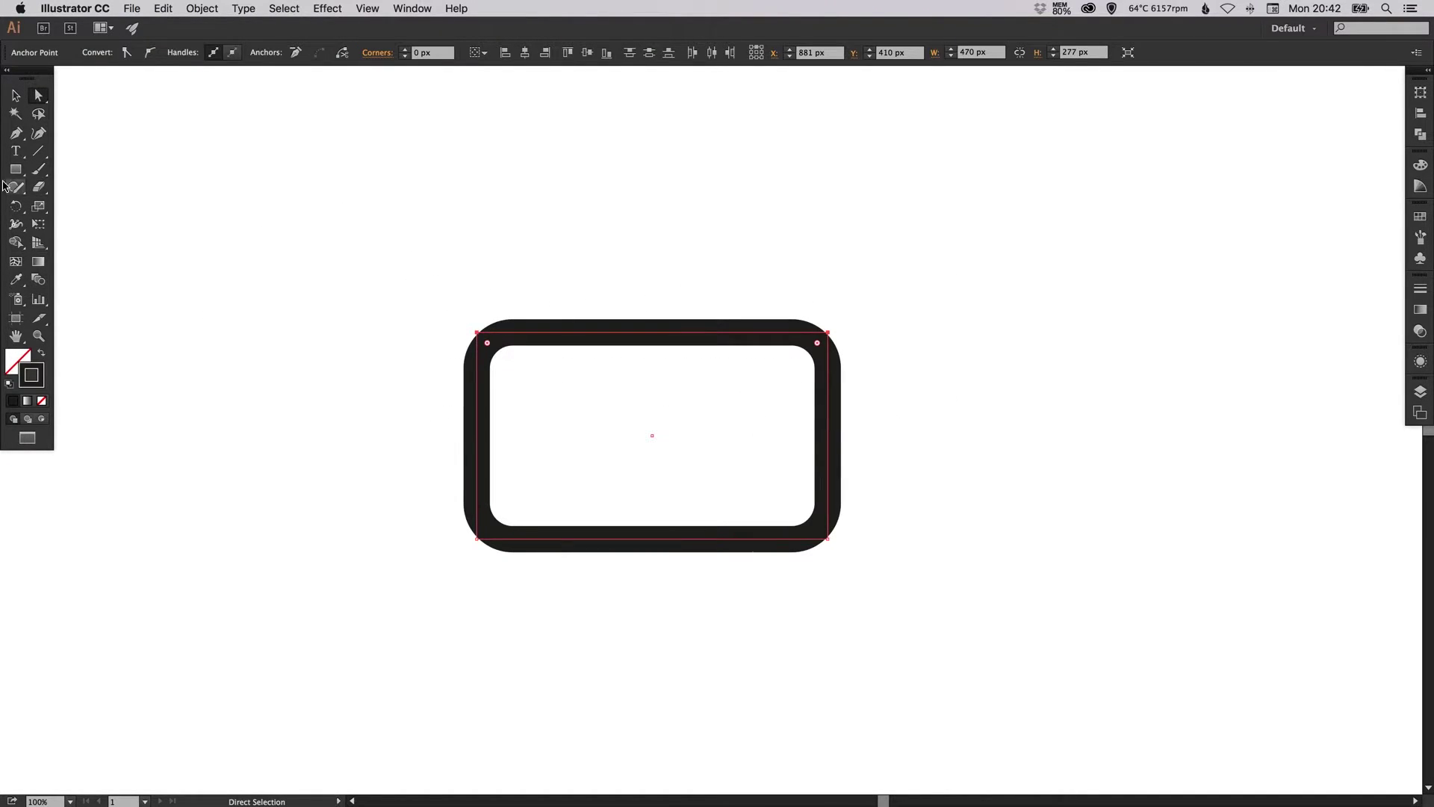
key("s")
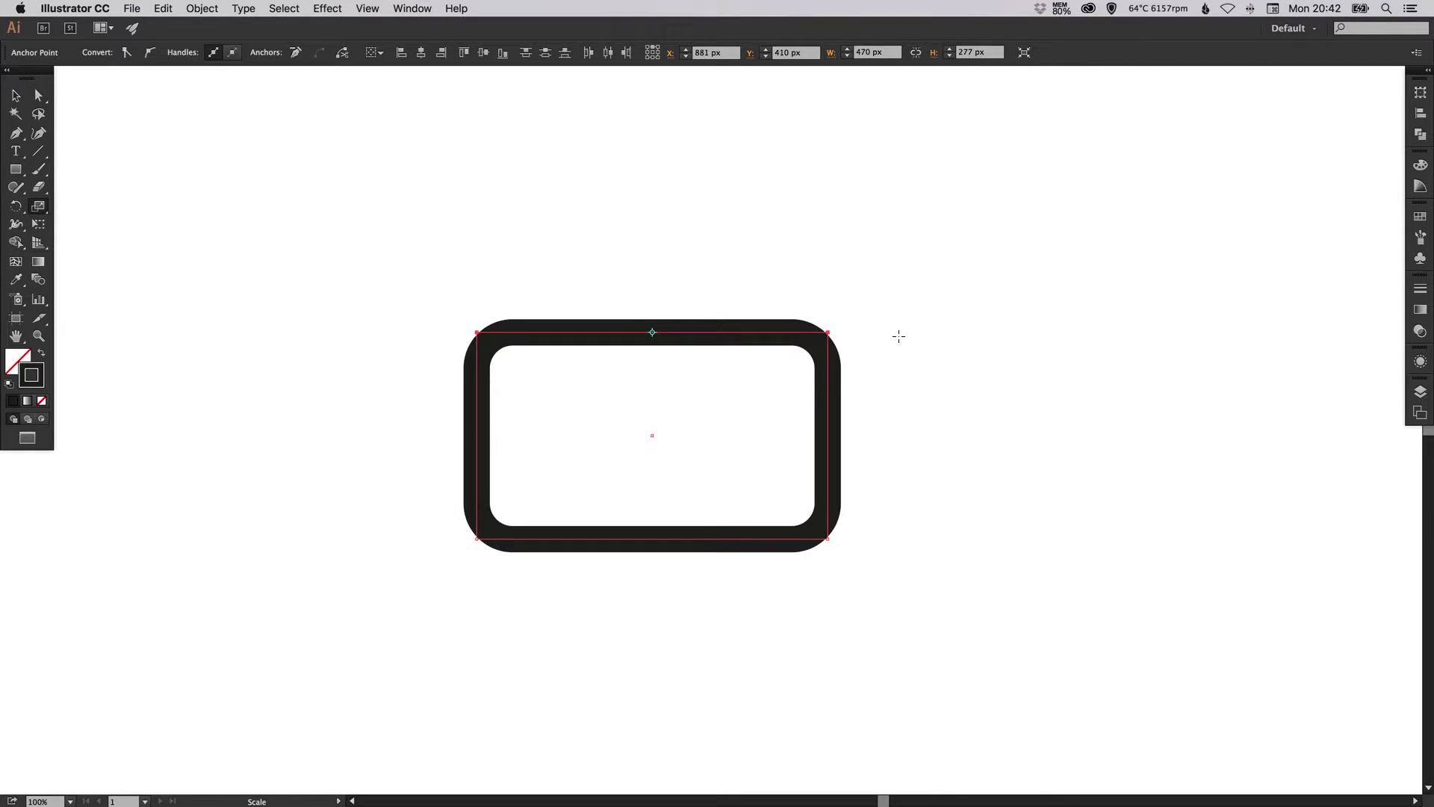
left_click_drag(927, 331, 860, 347)
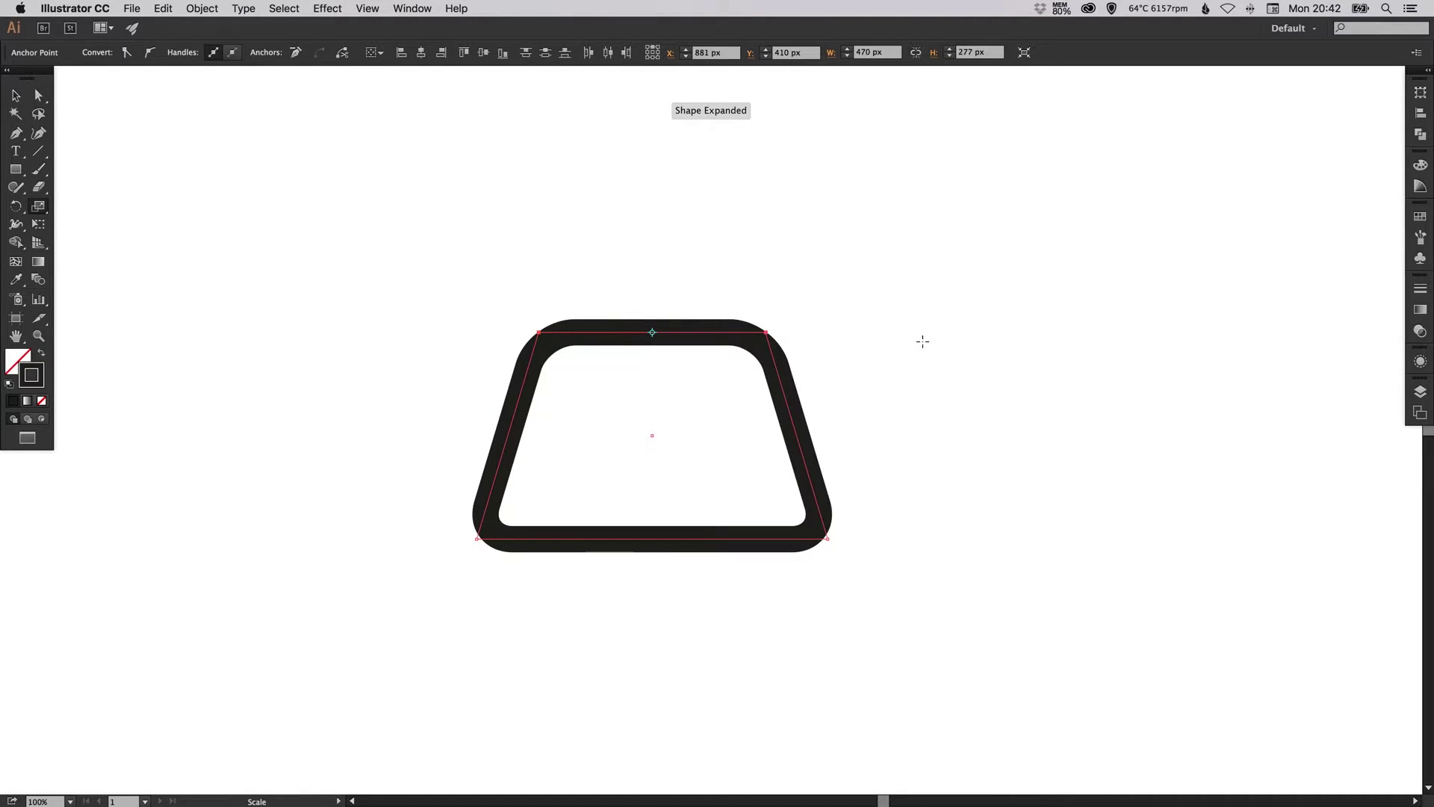
Reselect the top anchors and nudge them down, giving a 227 px tall trapezoid.
key("a")
left_click_drag(458, 266, 835, 354)
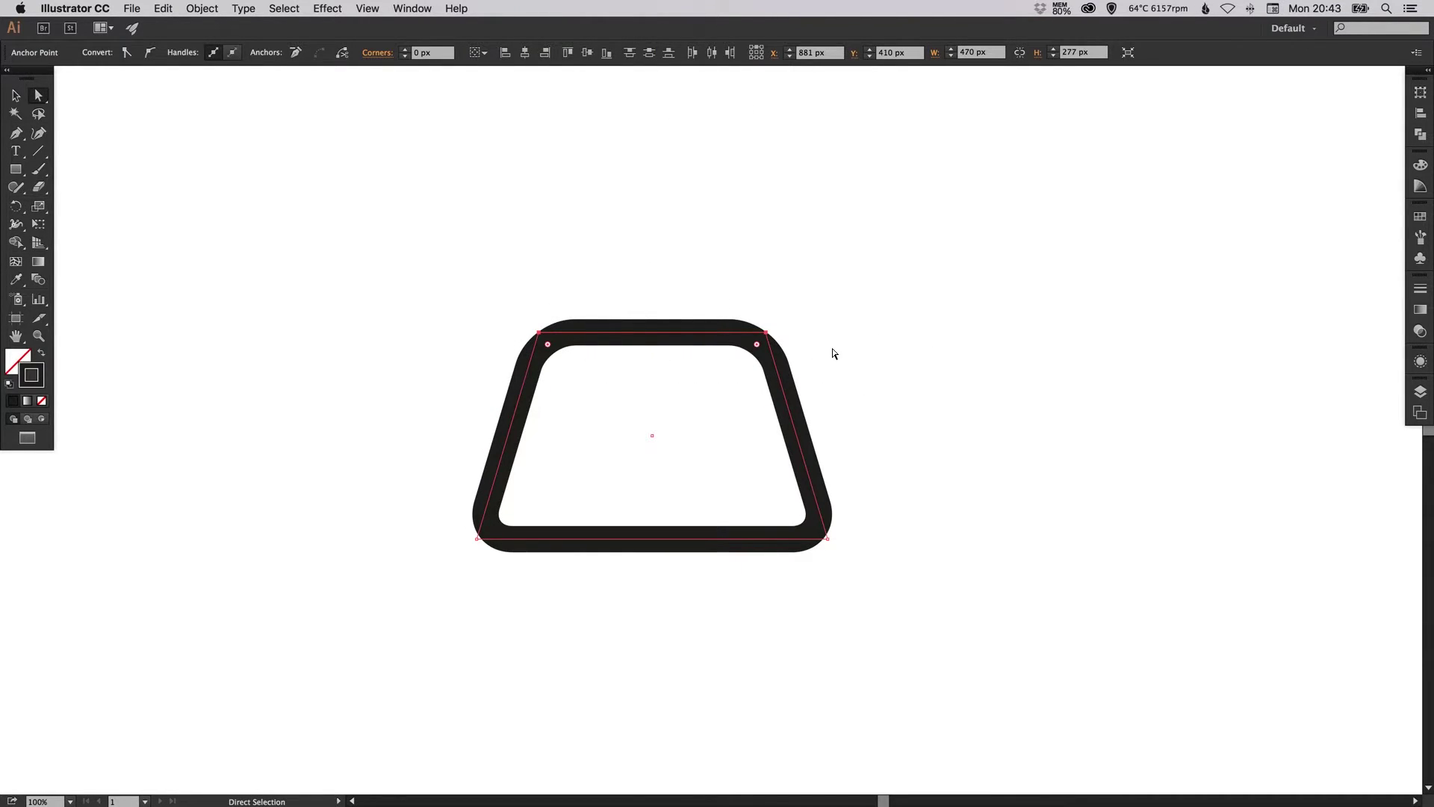
key("super")
key("shift+Down")
key("shift+Down")
key("shift+Down")
key("shift+Down")
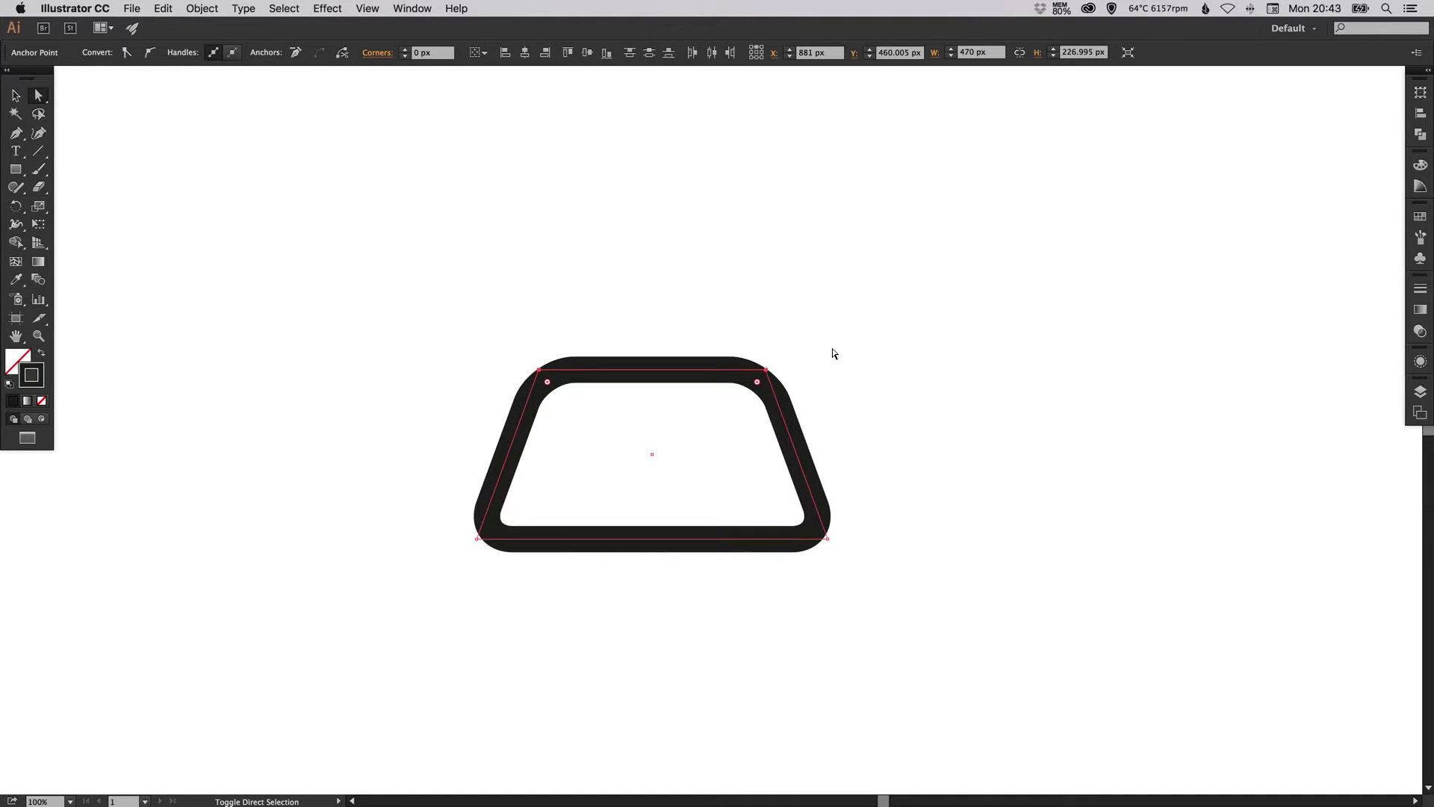
key("shift+Down")
key("v")
left_click(992, 329)
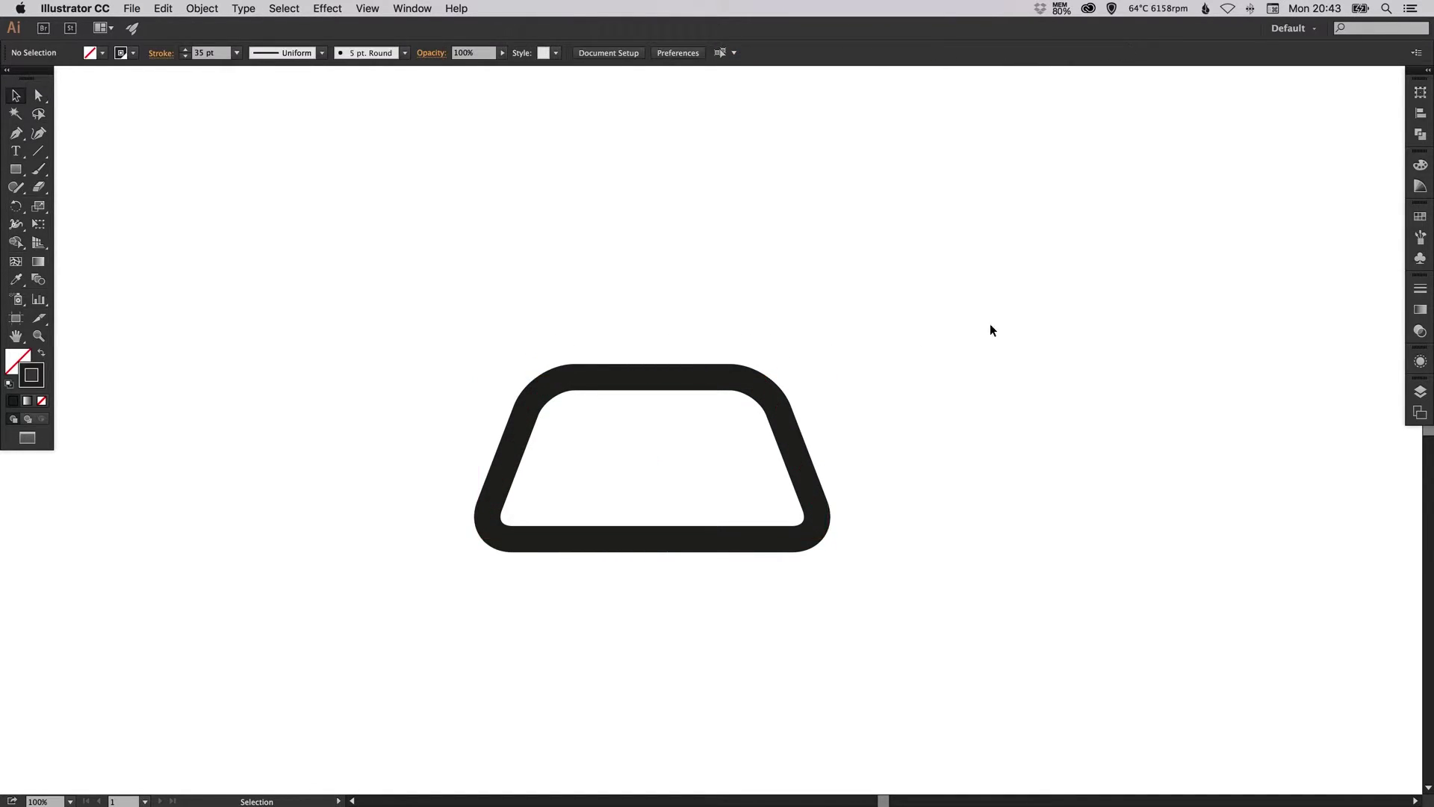
Change the trapezoid's Round Corners radius to 30 px via the Appearance panel.
key("super+a")
left_click(1420, 362)
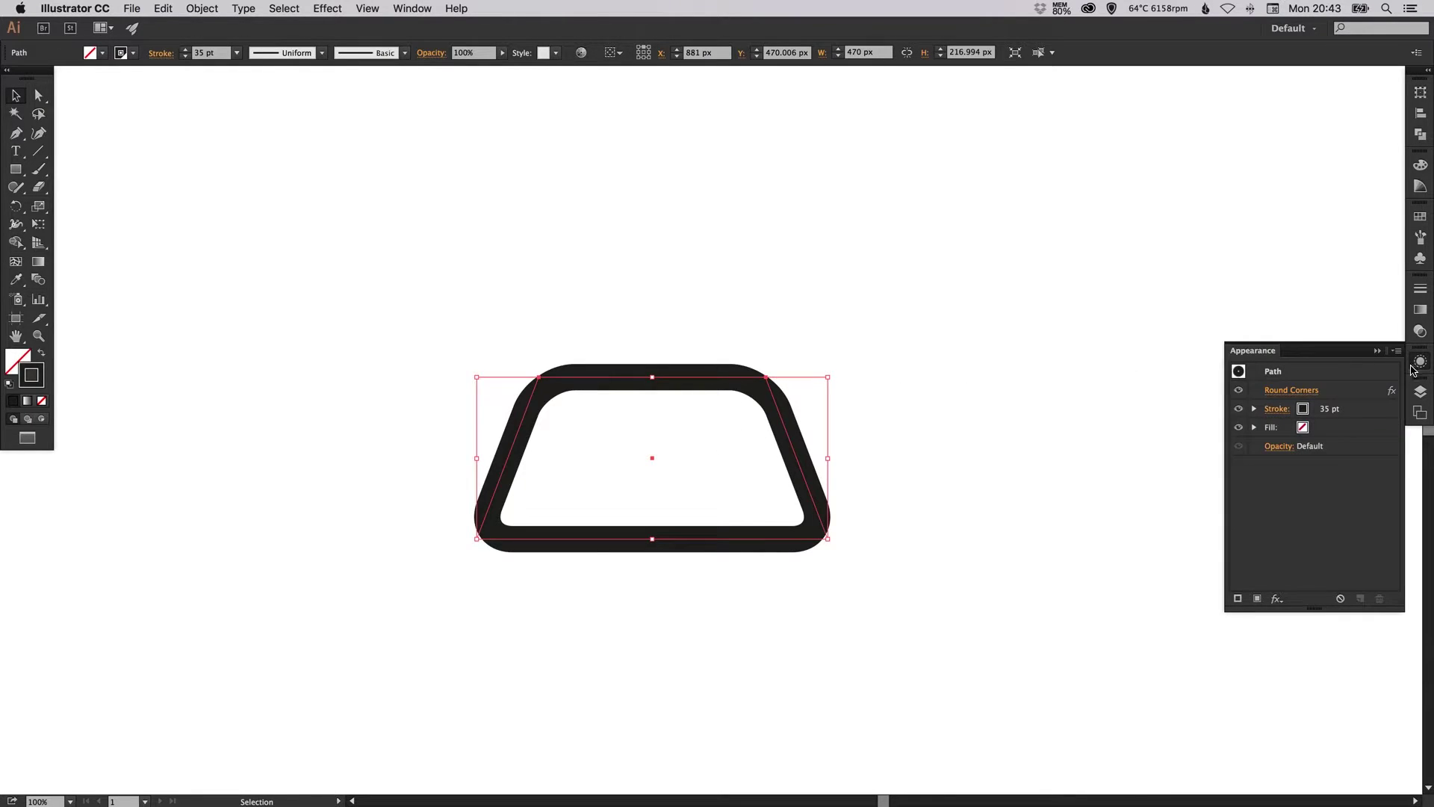
left_click(1303, 391)
left_click(242, 105)
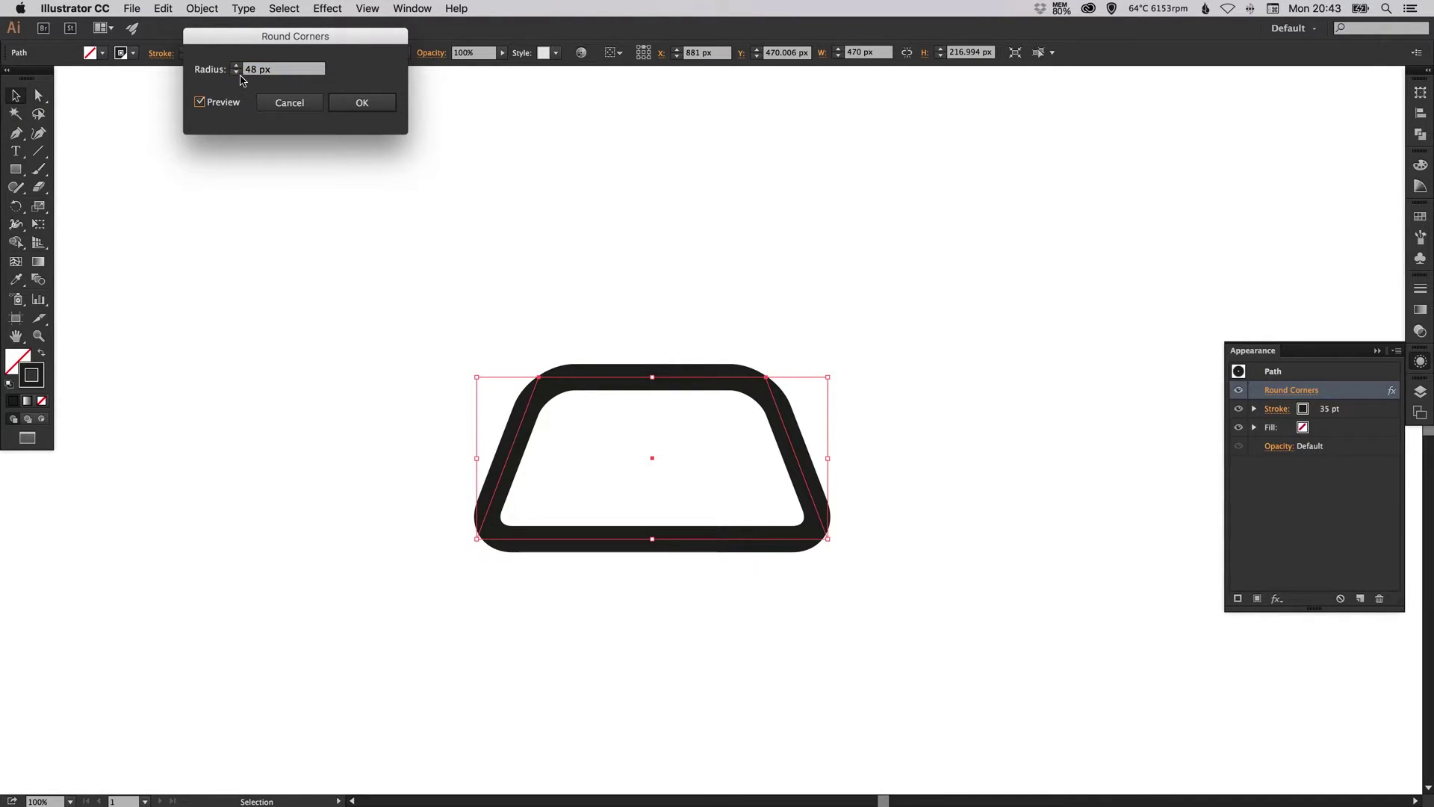
type("30")
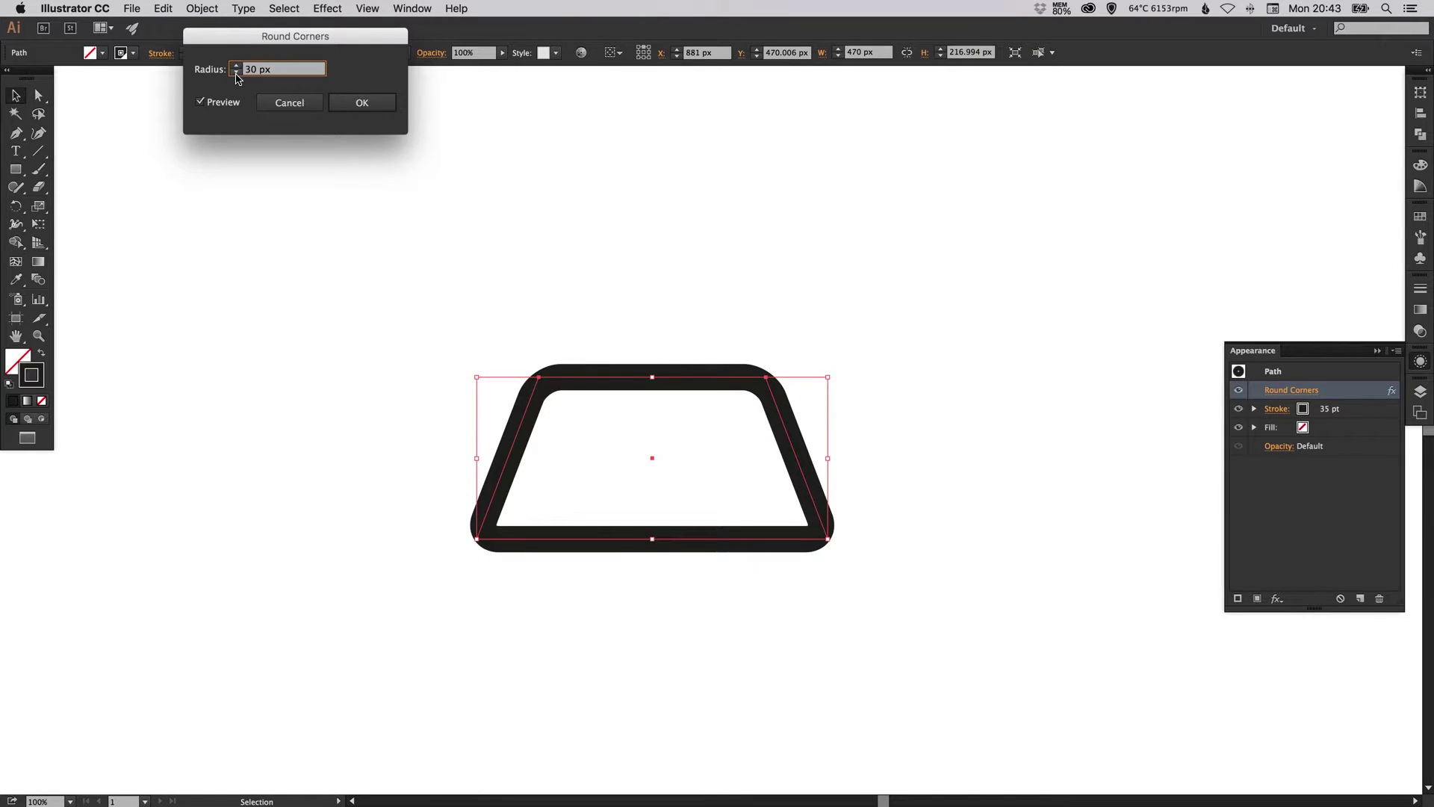
left_click(362, 102)
Close the Appearance panel and pan the view to recentre the trapezoid.
left_click(529, 193)
left_click_drag(814, 313, 829, 271)
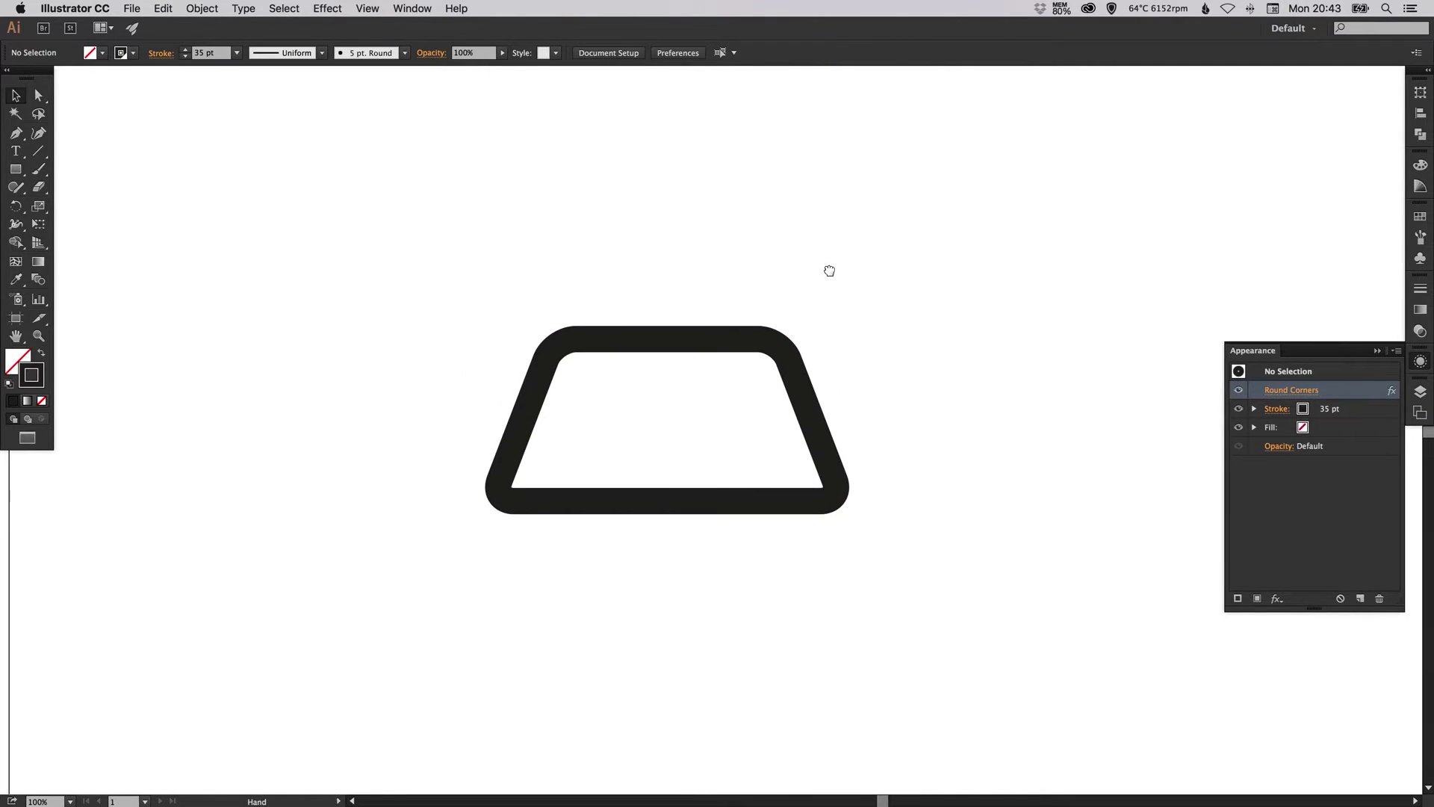
left_click(1420, 361)
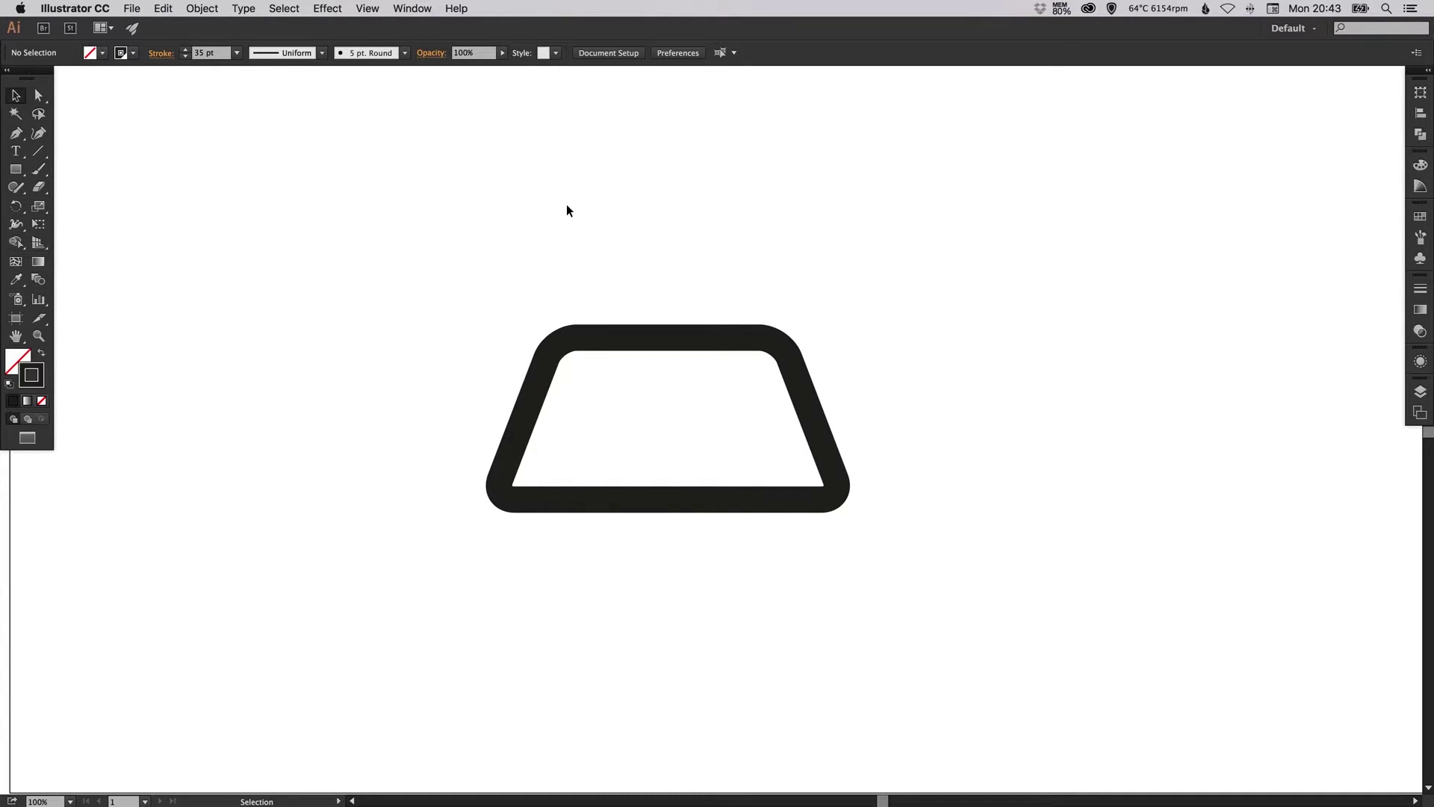
left_click_drag(603, 271, 588, 276)
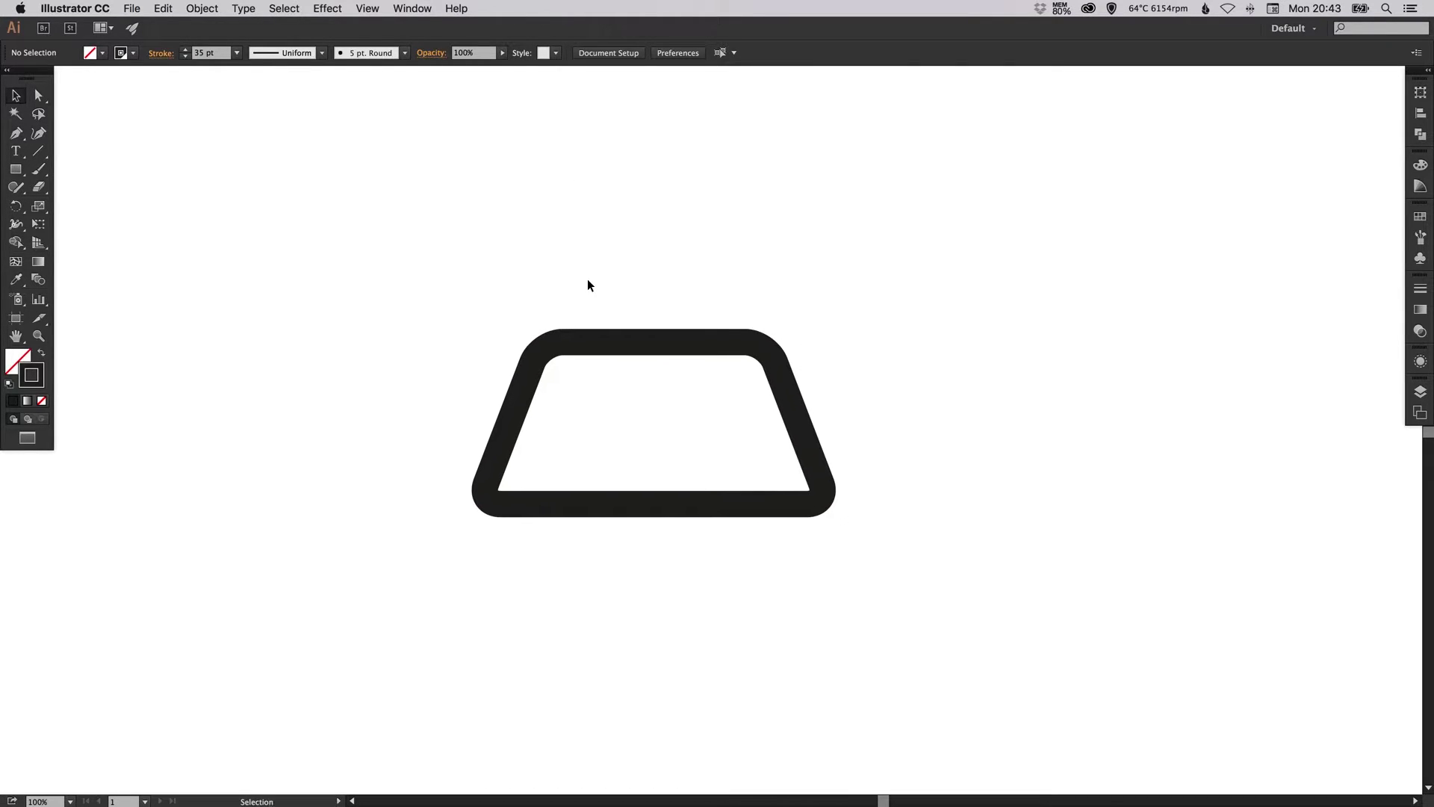
Draw a 184 px circle with the Ellipse tool and make it black-filled with no stroke.
left_click(18, 172)
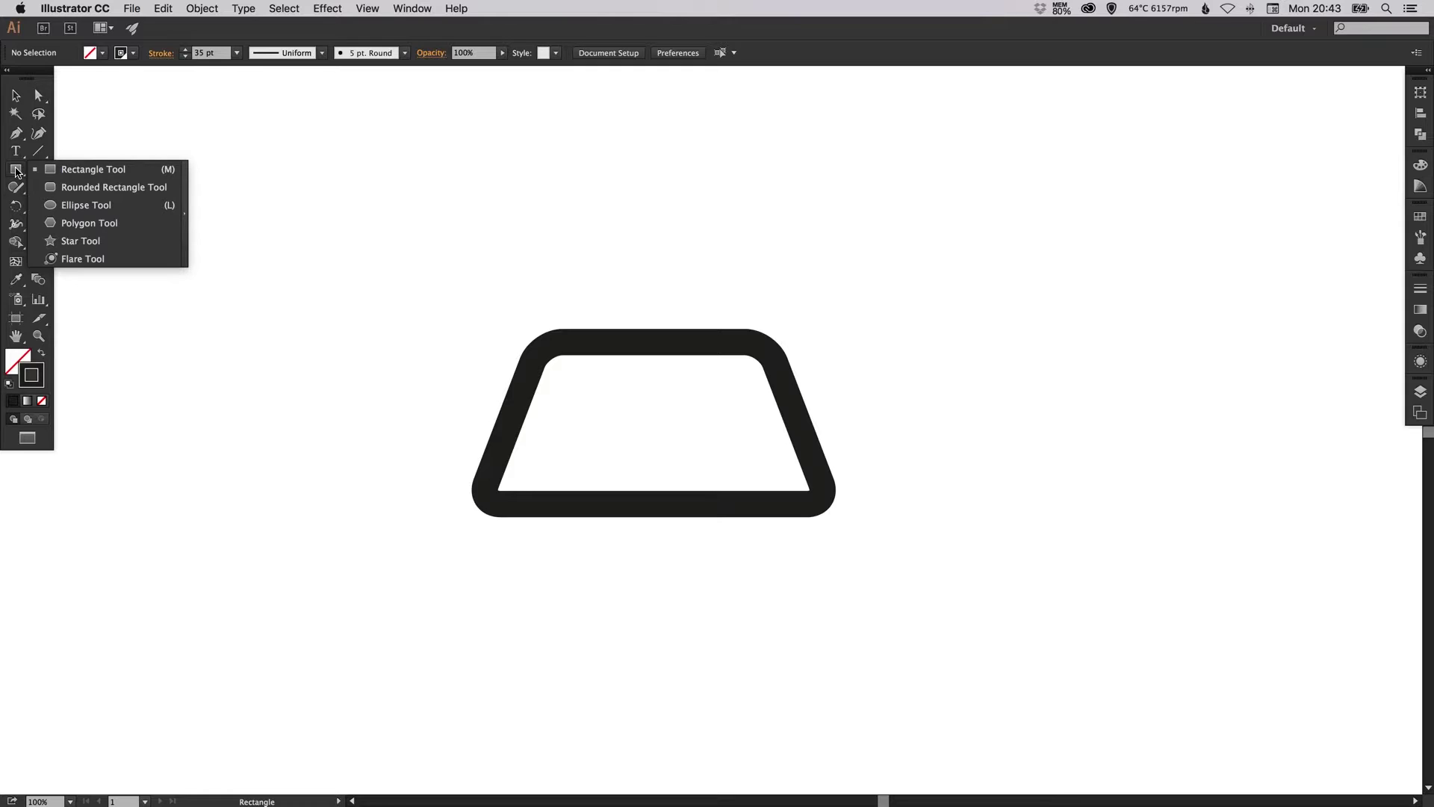
left_click(84, 204)
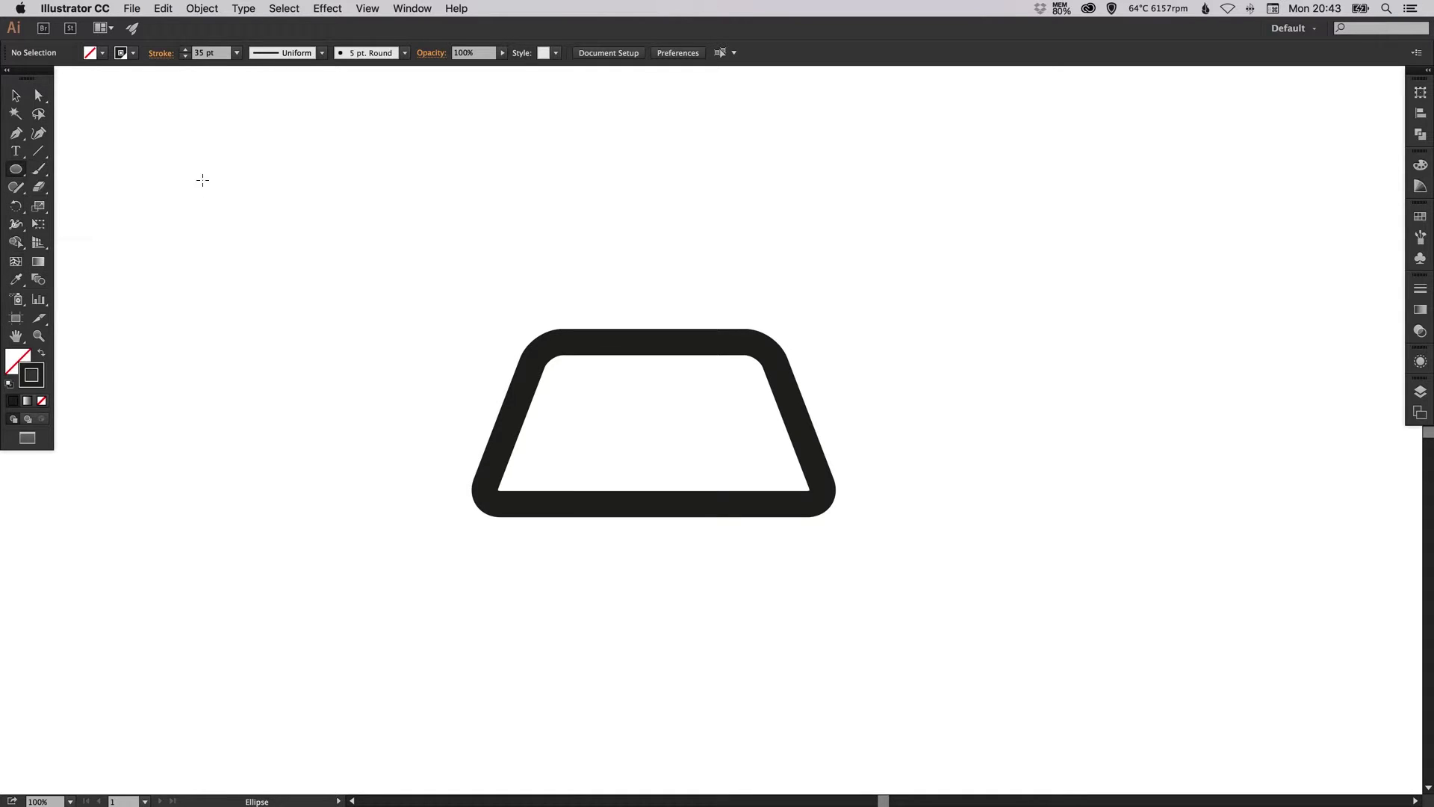
mouse_move(290, 154)
left_mouse_down()
mouse_move(315, 159)
mouse_move(428, 273)
left_mouse_up()
key("v")
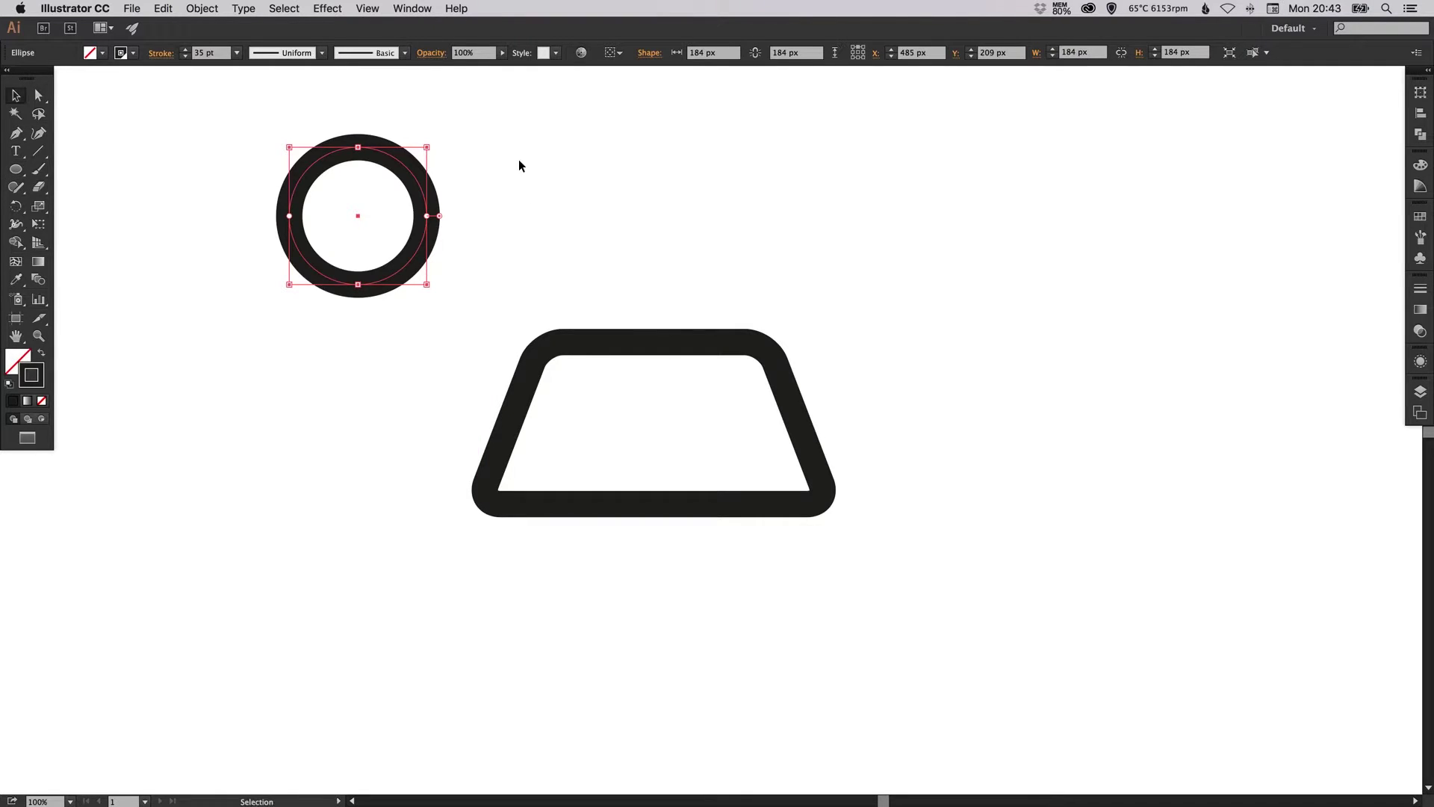
left_click(41, 356)
left_click(551, 185)
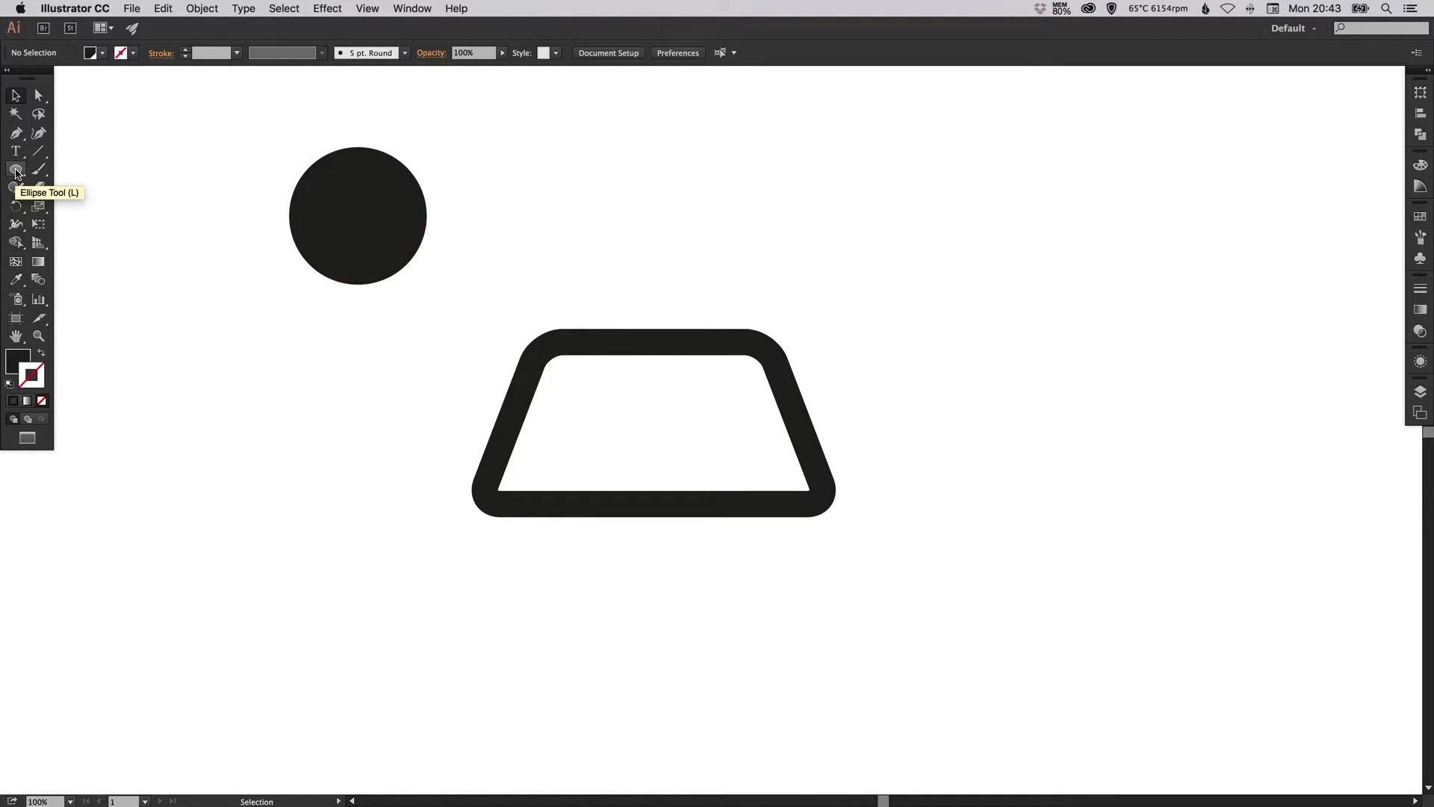
Place a first Pen anchor below the circle, then cancel the path.
left_click(16, 135)
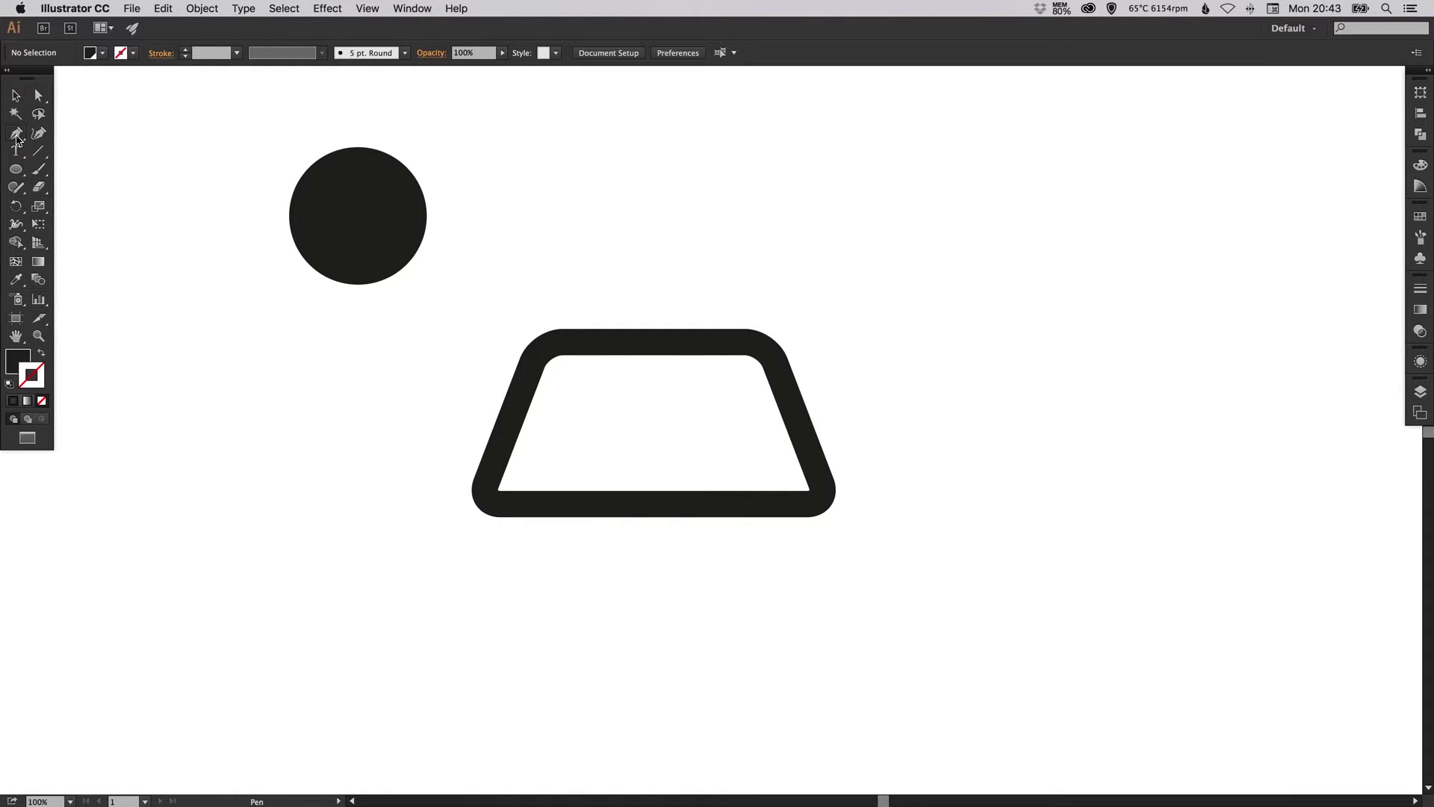
left_click(358, 342)
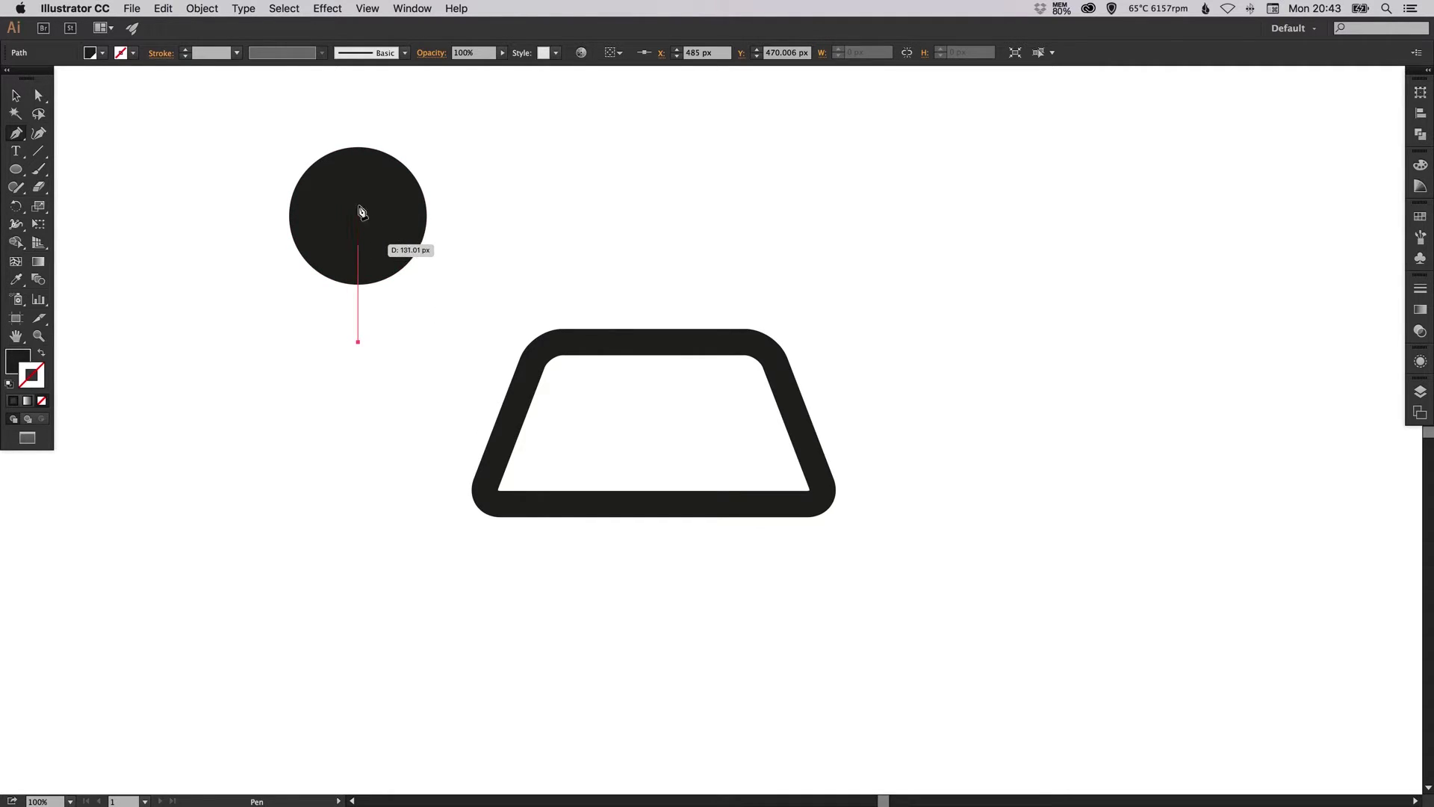
key("Escape")
Toggle Smart Guides and start a Pen path from below the circle to its left edge.
left_click(366, 8)
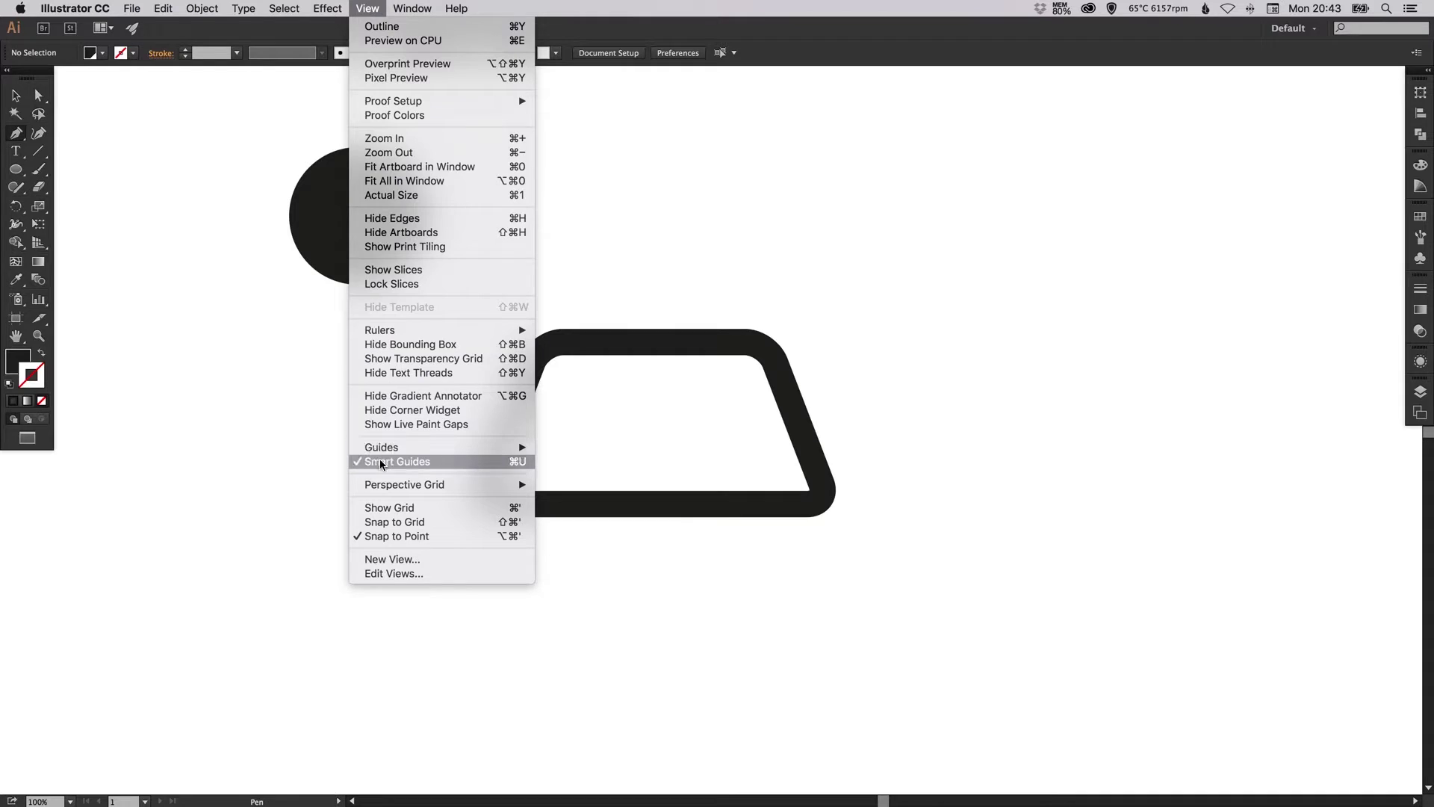
left_click(376, 373)
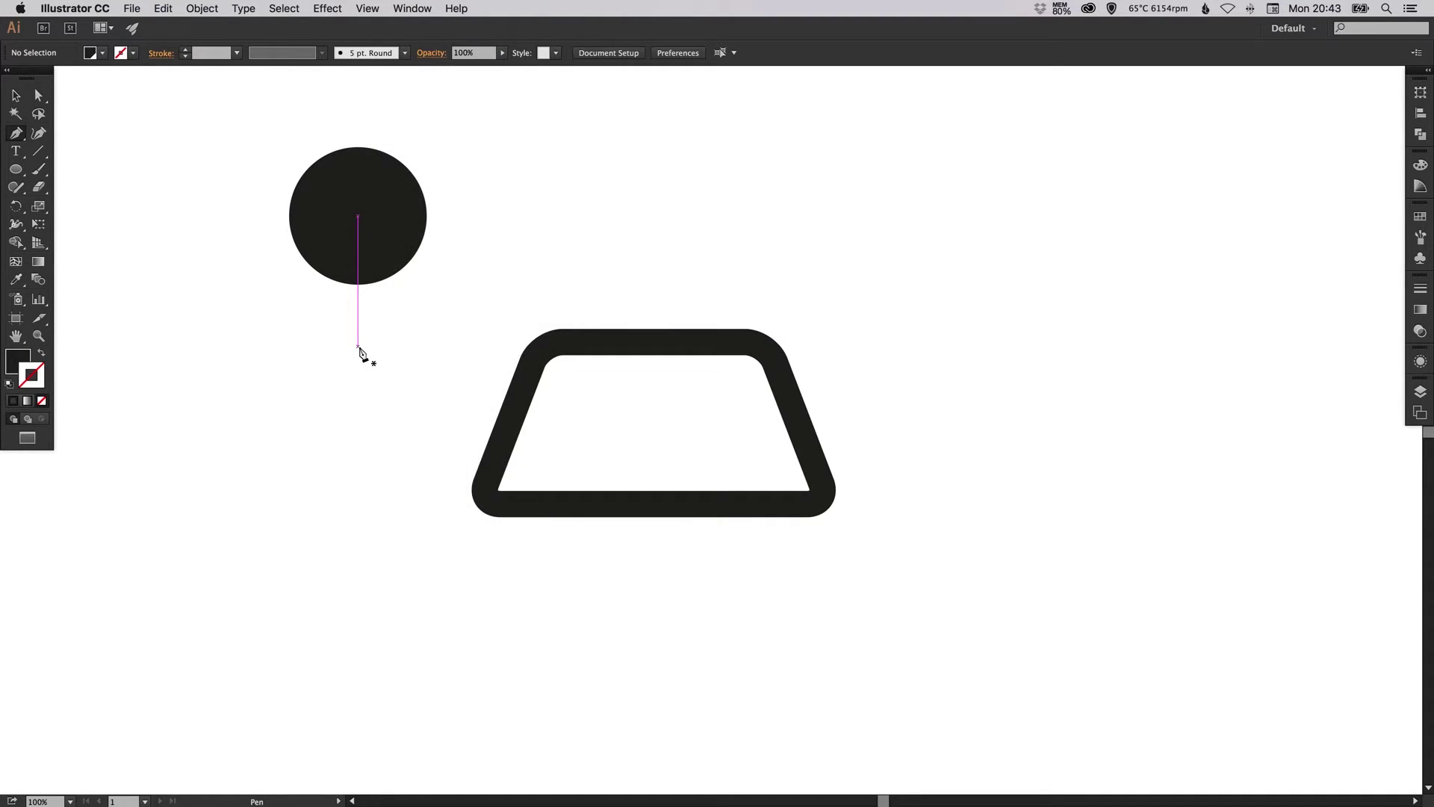
left_click(357, 346)
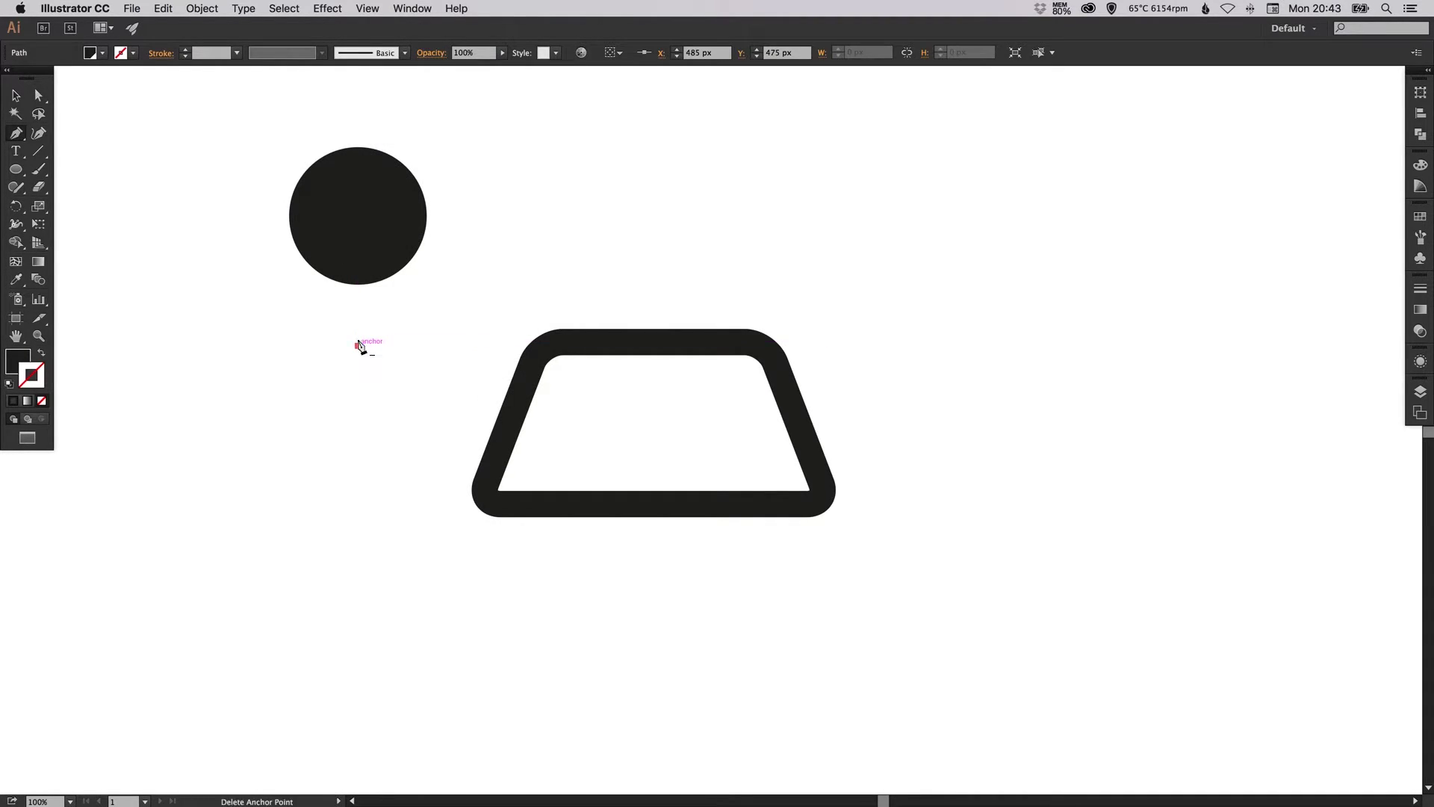
left_click(299, 252)
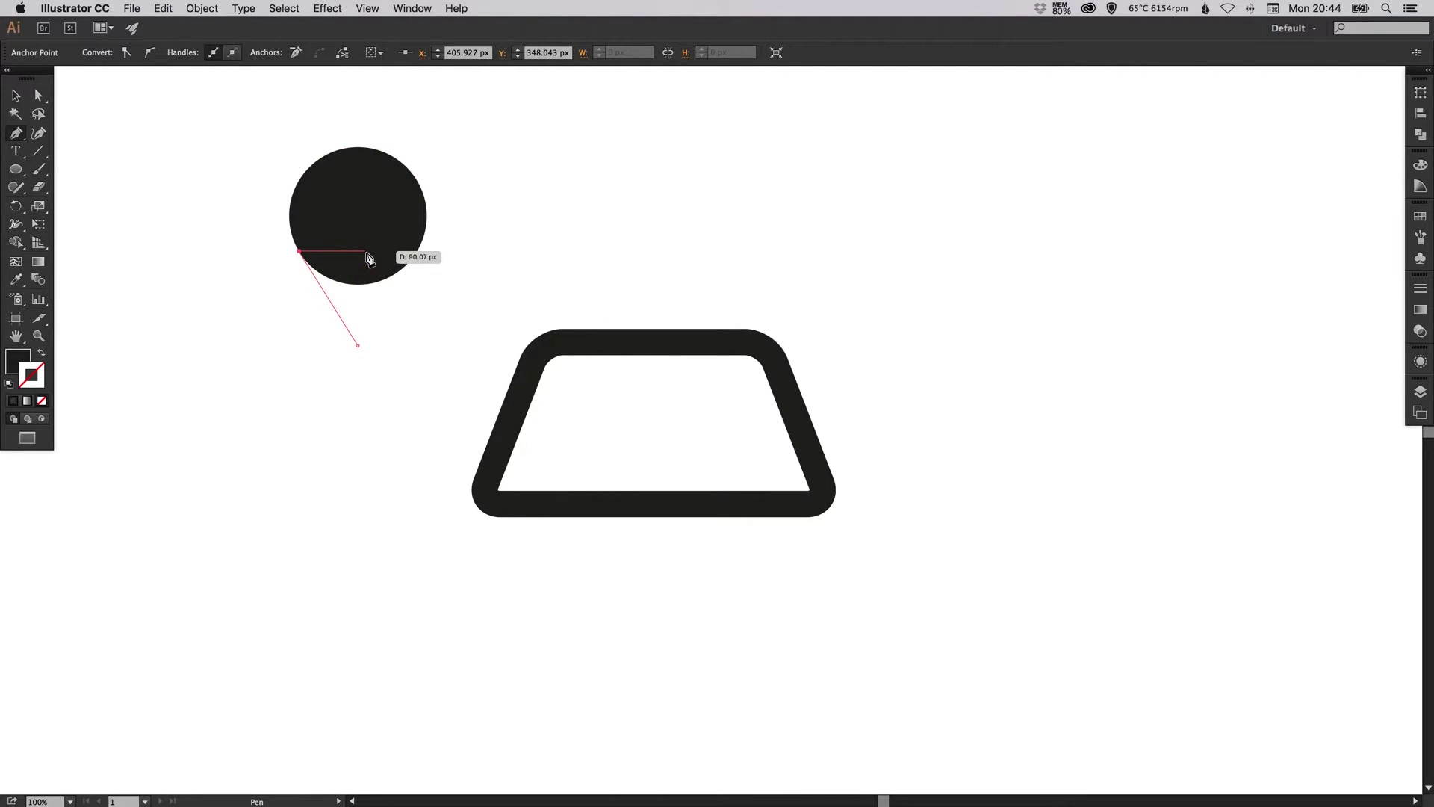
Add an anchor on the circle's right edge and close the triangle at its start point.
left_click(417, 251)
left_click(359, 348)
key("v")
left_click(542, 210)
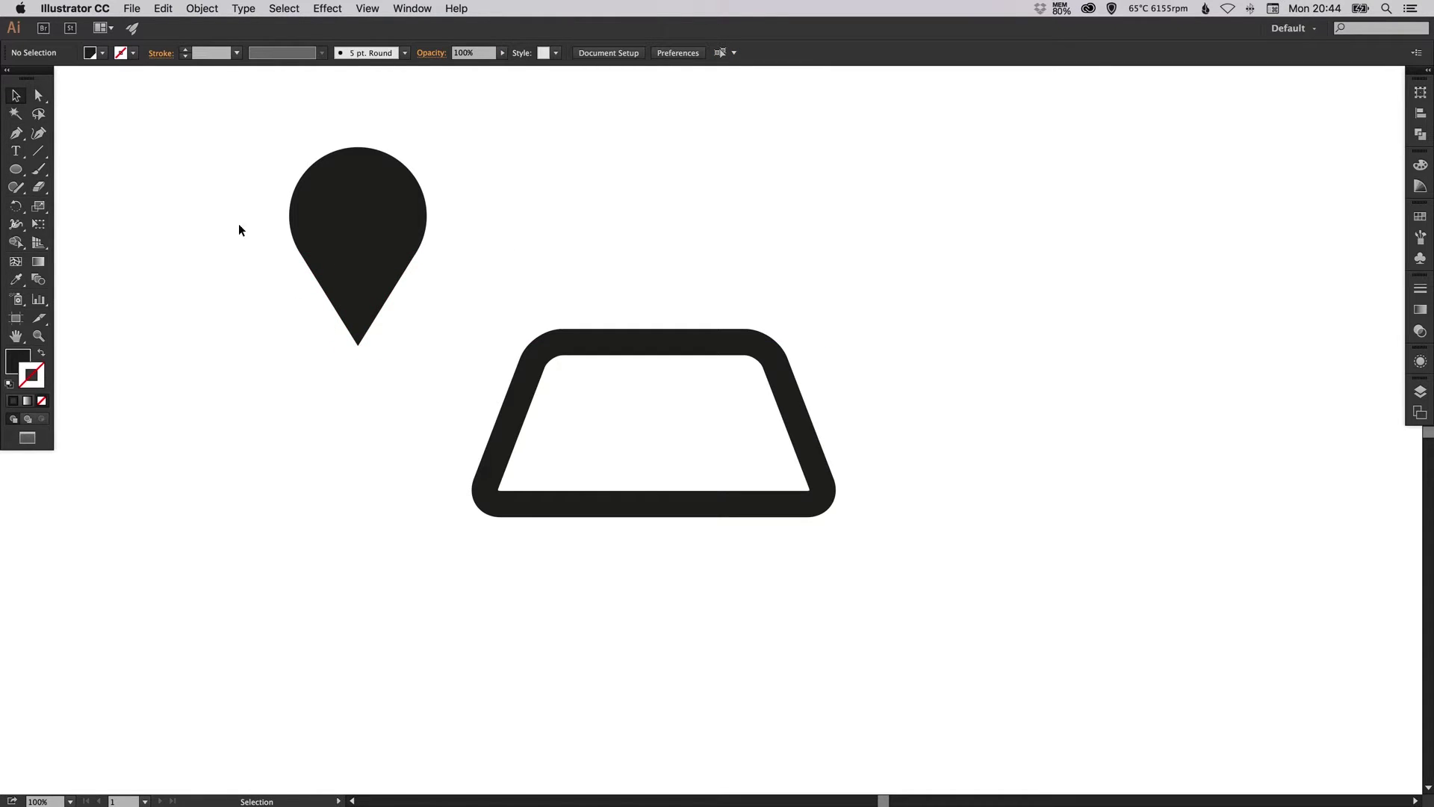
Select circle and triangle in Outline view and unite them with Pathfinder into one pin.
left_click_drag(239, 229, 359, 284)
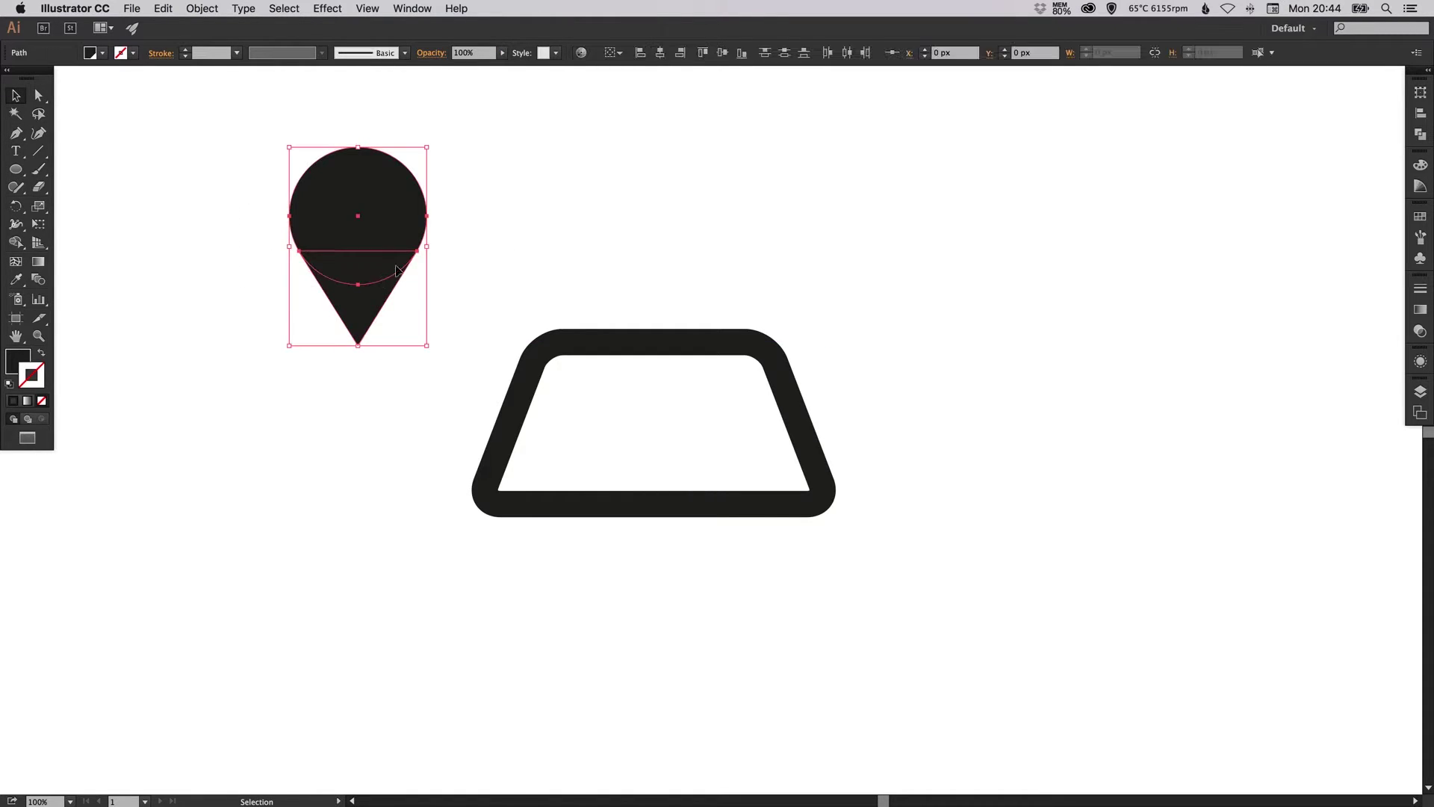
left_click(231, 263)
key("a")
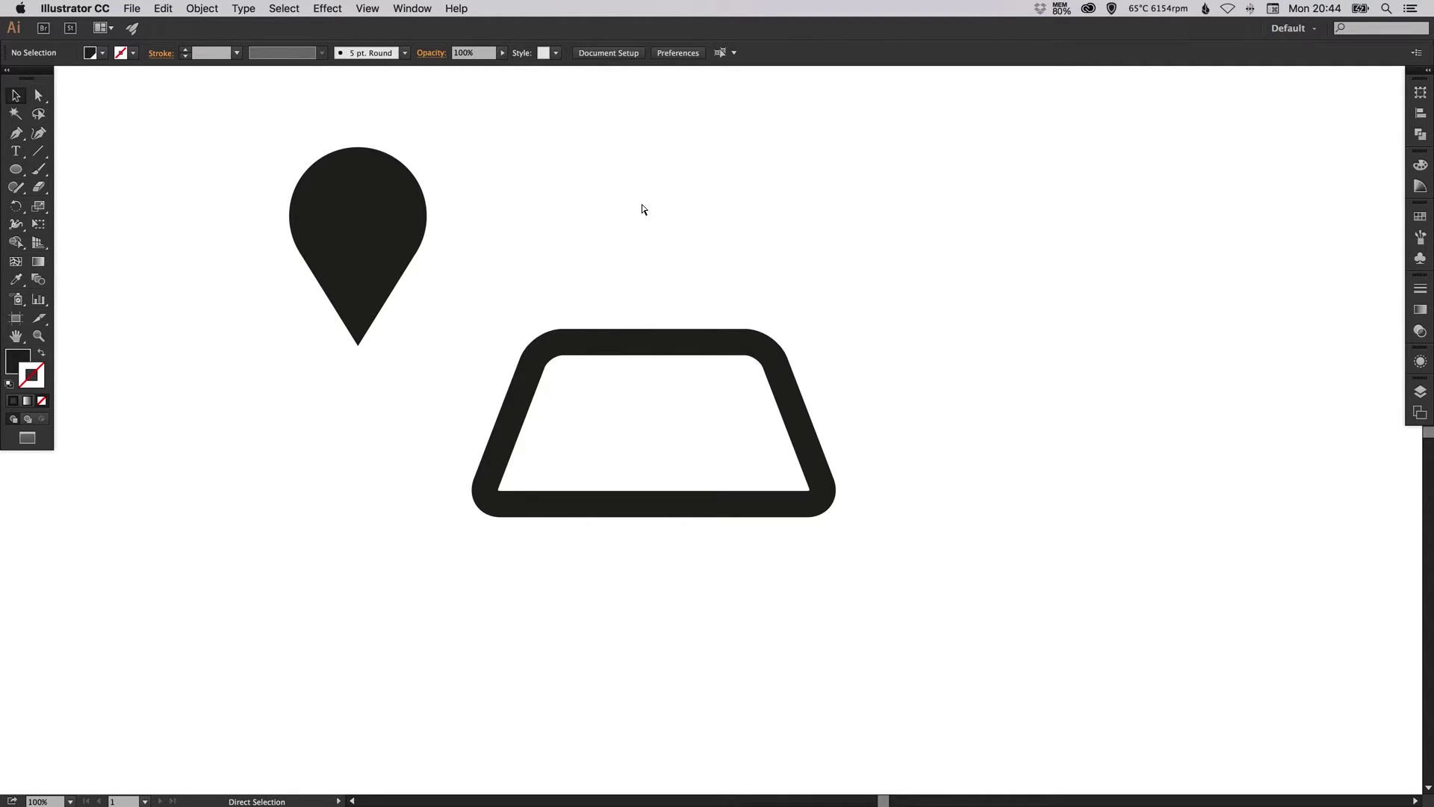
key("super+y")
left_click_drag(326, 274, 351, 304)
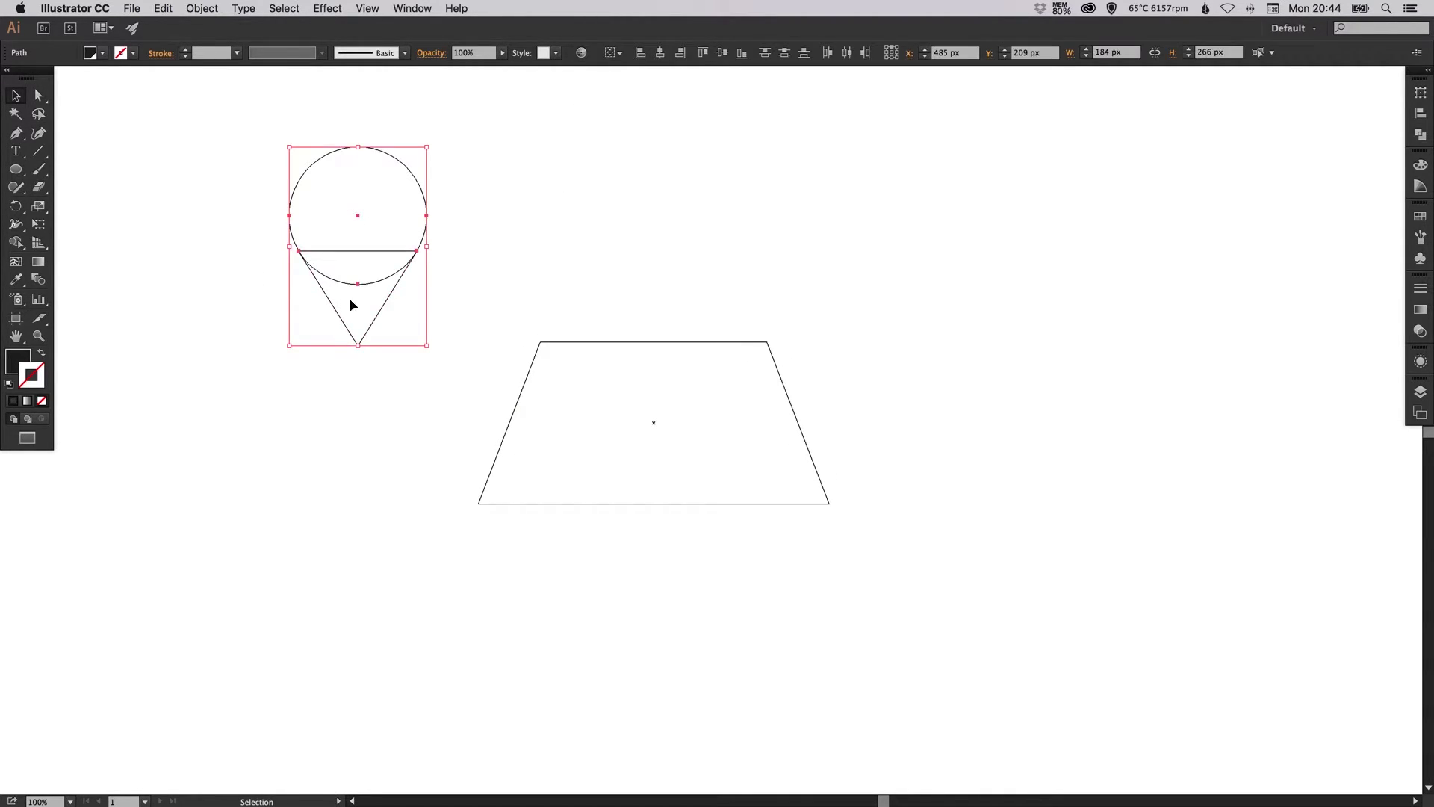
left_click(1420, 134)
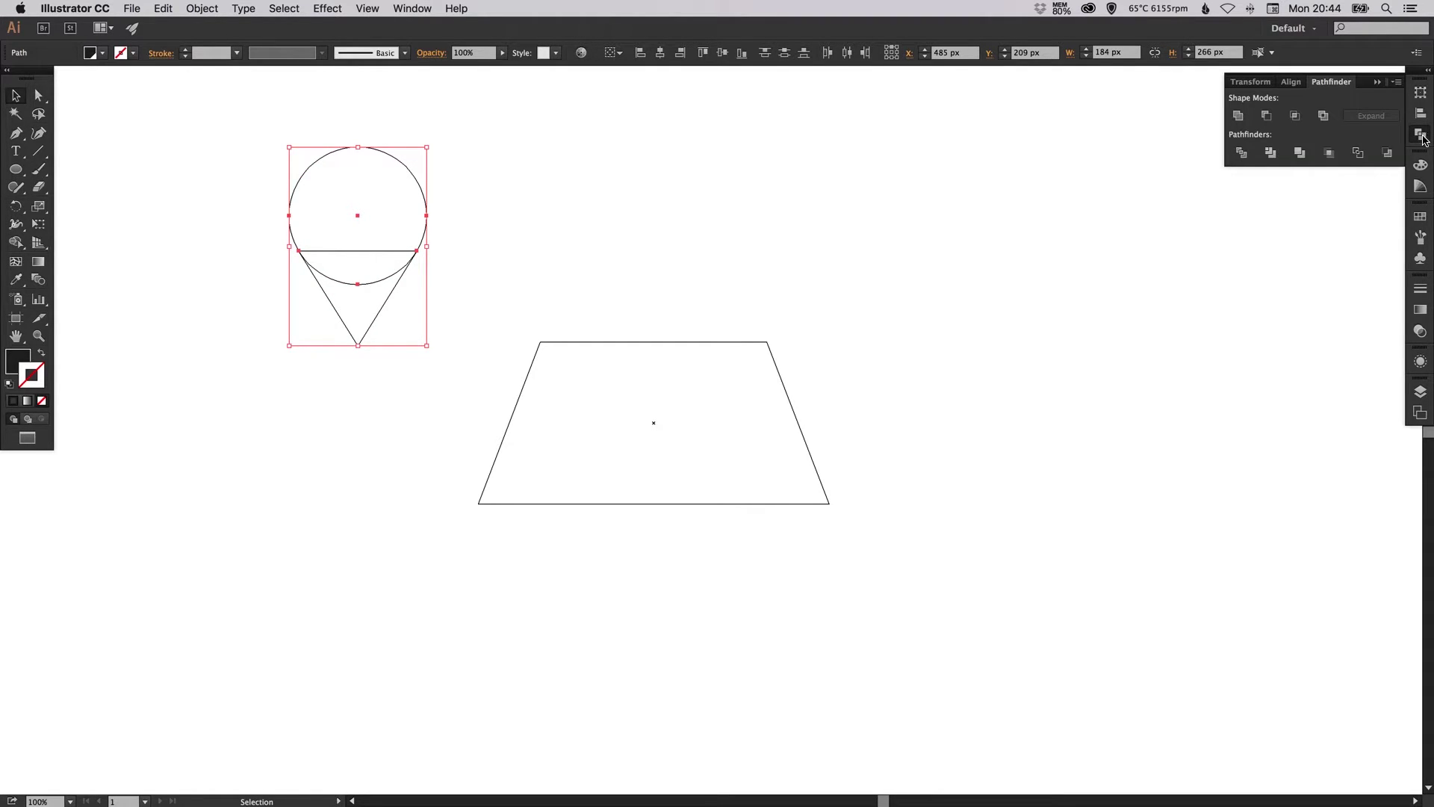
left_click(1239, 117)
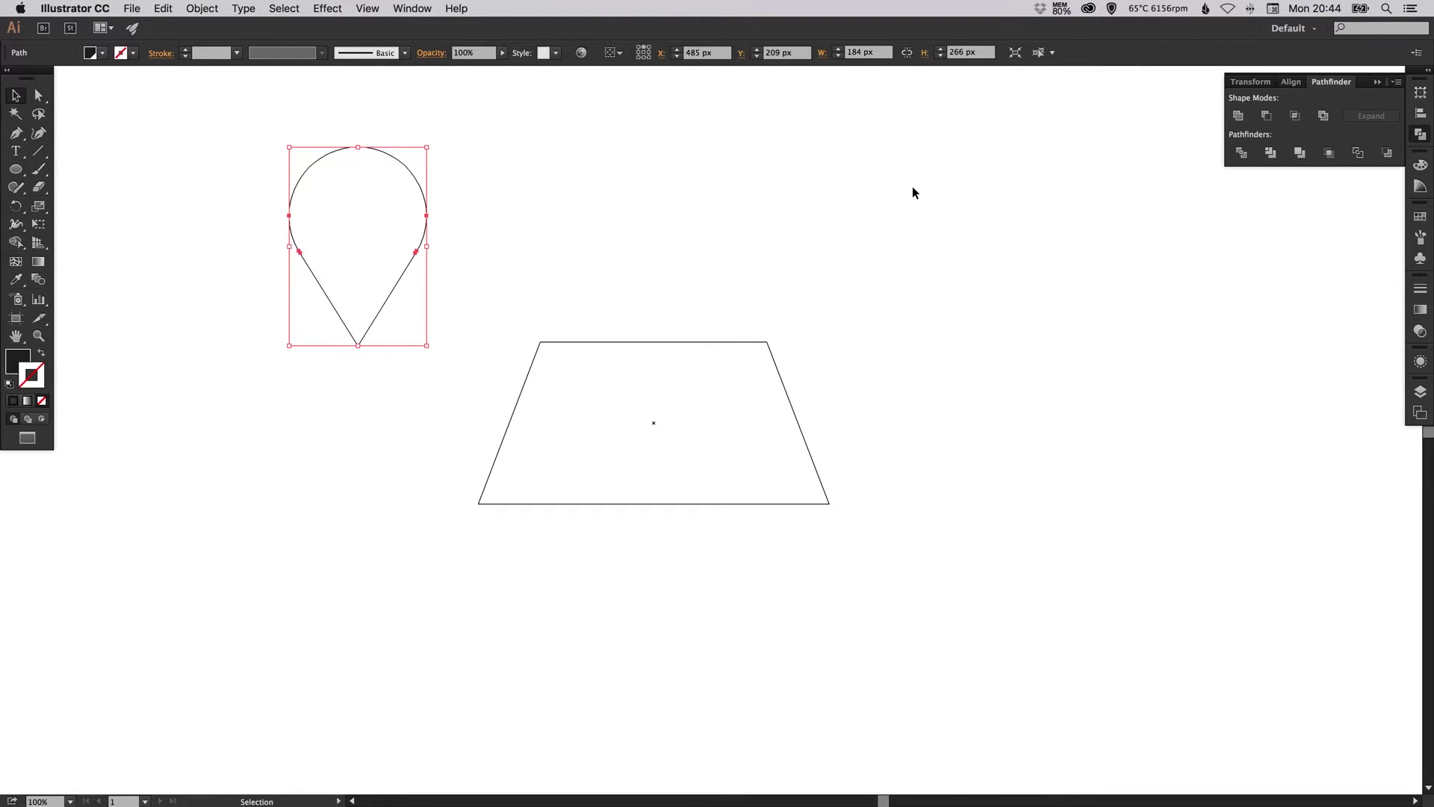
left_click(549, 276)
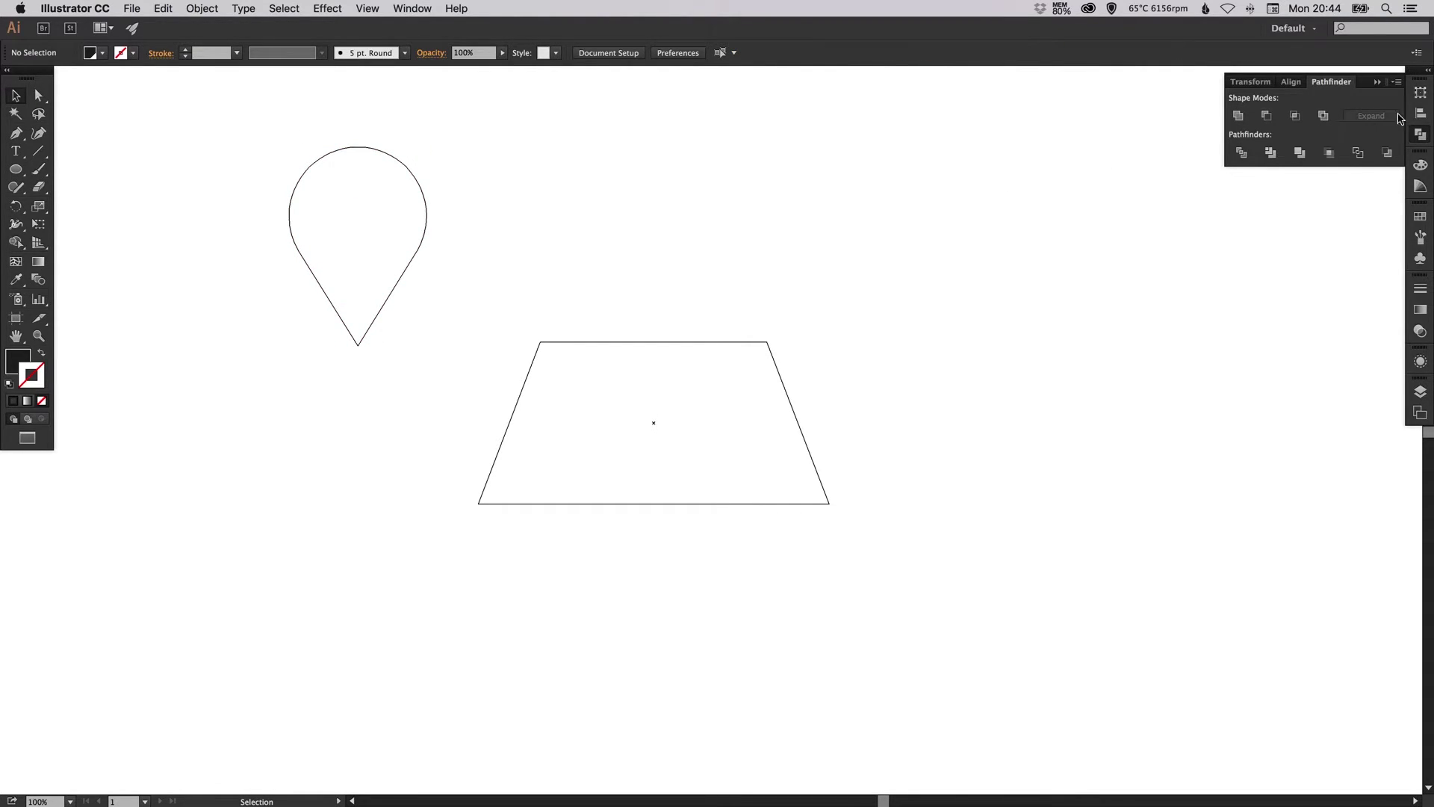
left_click(1420, 135)
key("super+y")
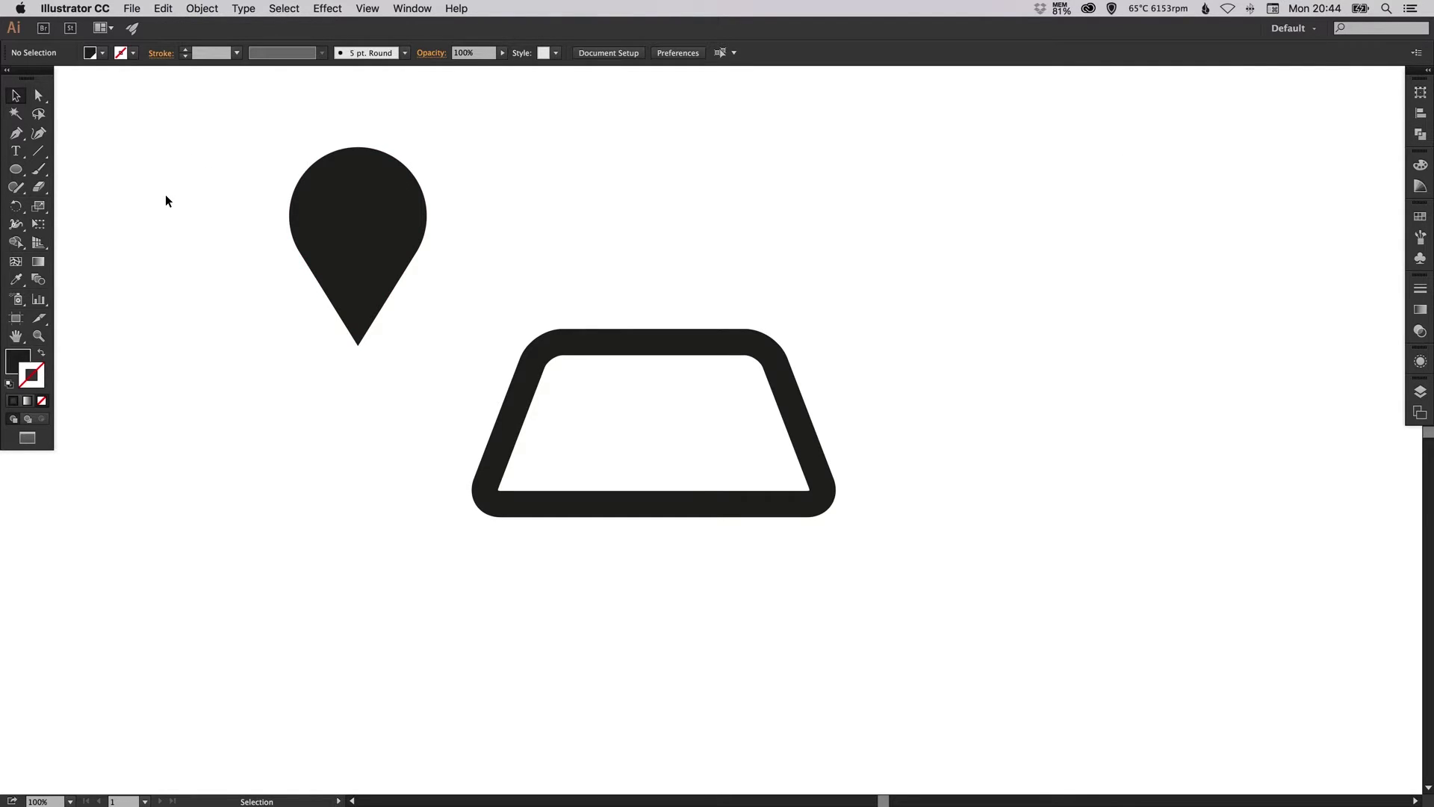
Draw a 134 px circle and give it a white fill with no stroke.
left_click(17, 170)
left_click_drag(172, 157, 272, 257)
key("v")
left_click(1414, 221)
left_click(1258, 249)
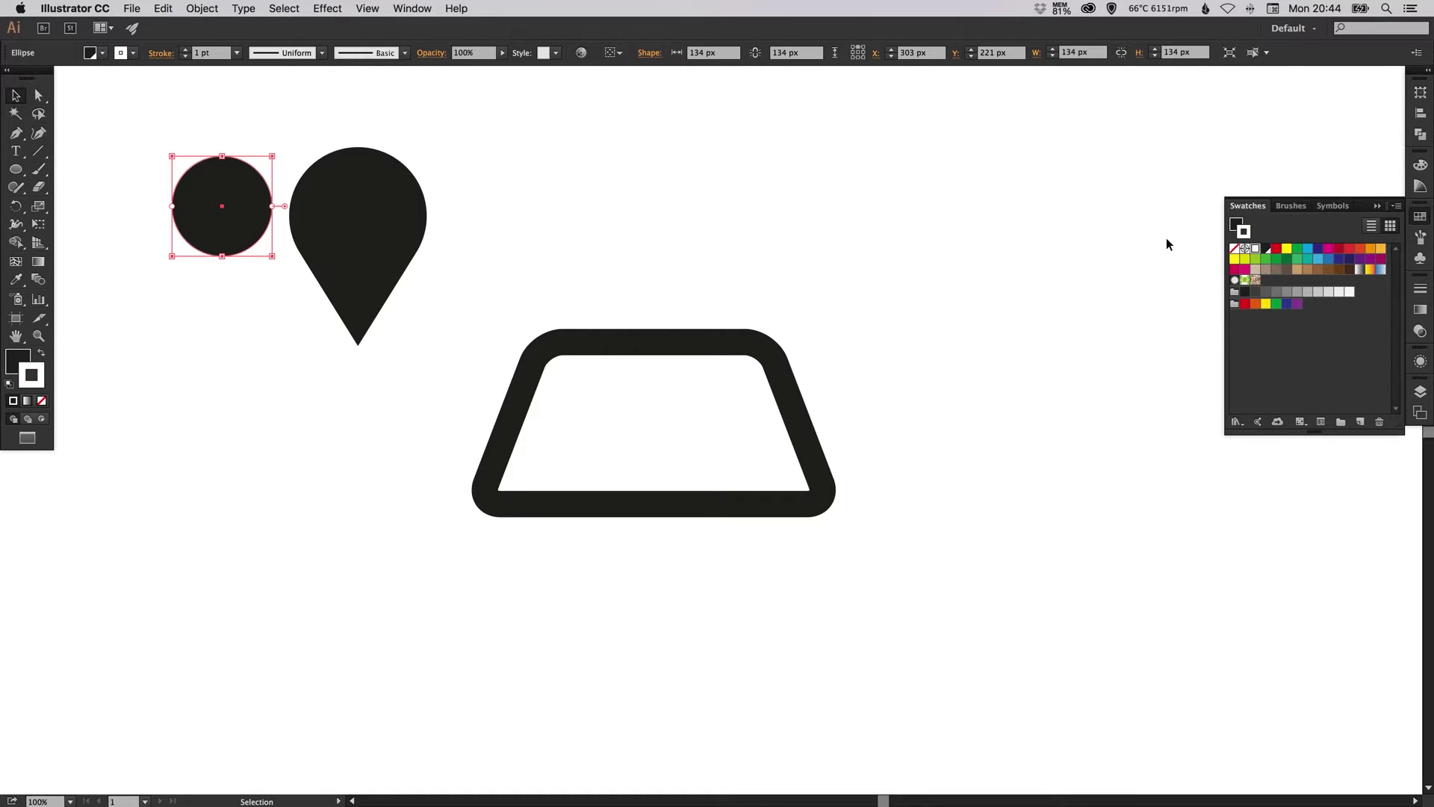
left_click(41, 352)
left_click(42, 400)
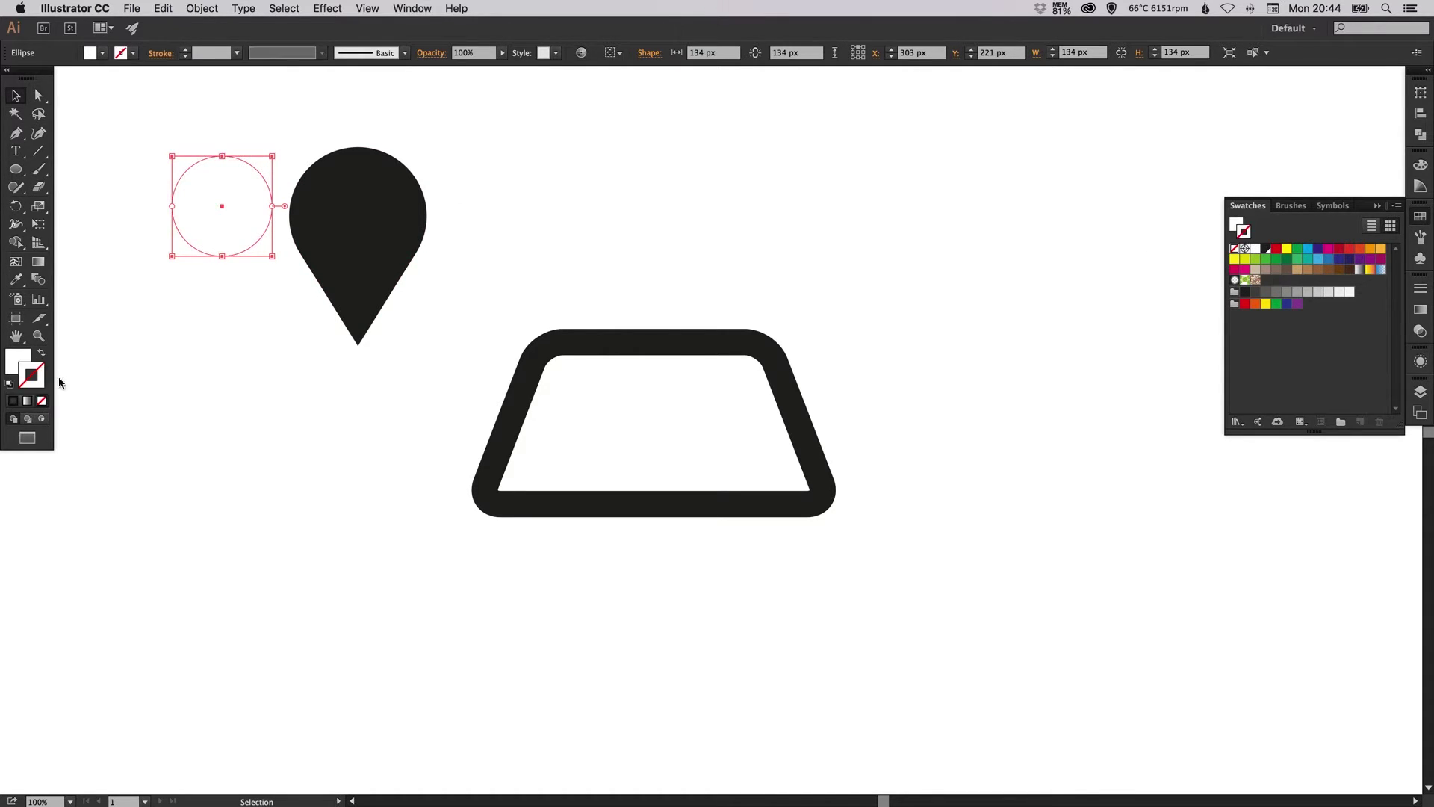
left_click(217, 320)
Move the white circle onto the pin's head and shrink it to about 89 px.
left_click_drag(238, 240, 372, 250)
left_click(551, 193)
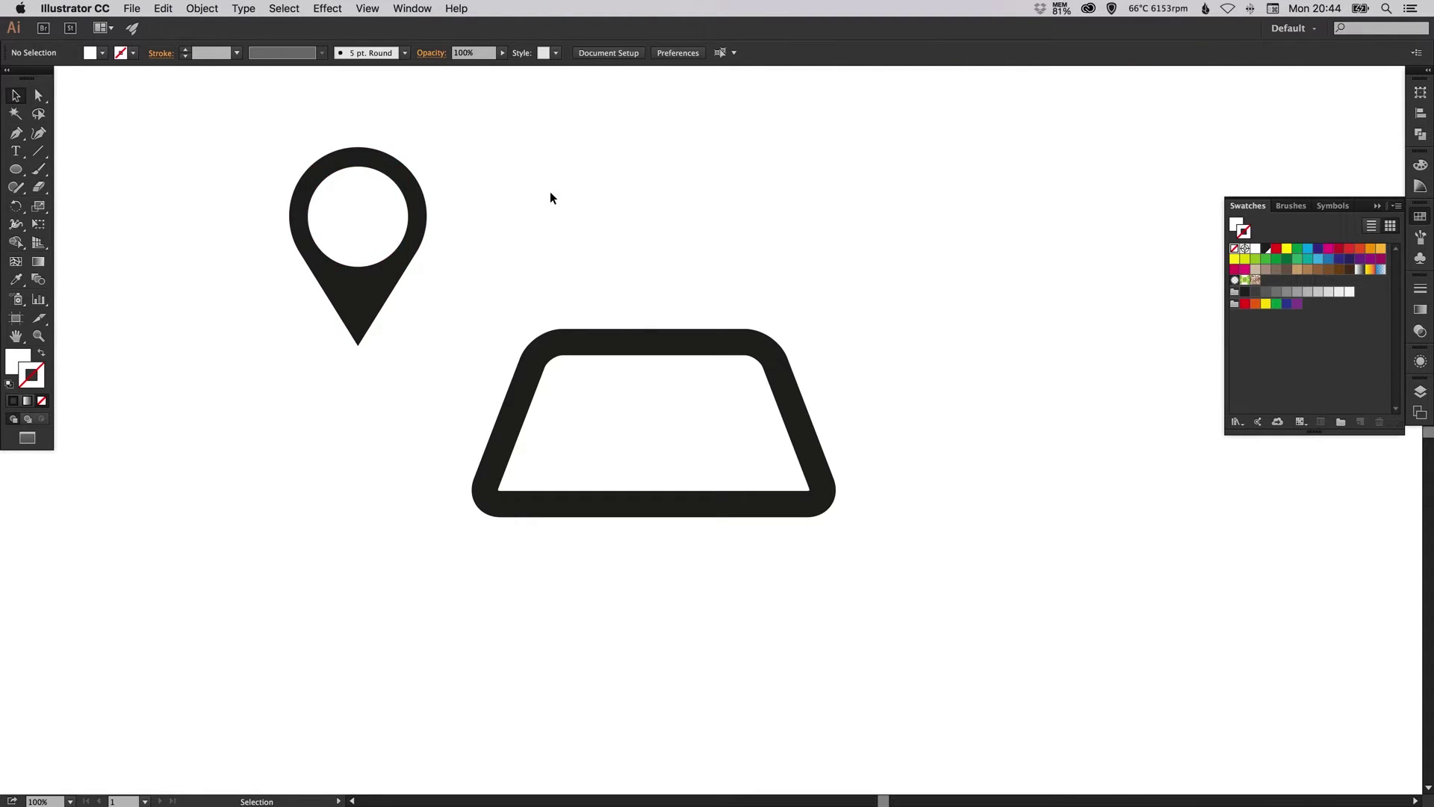
left_click(365, 197)
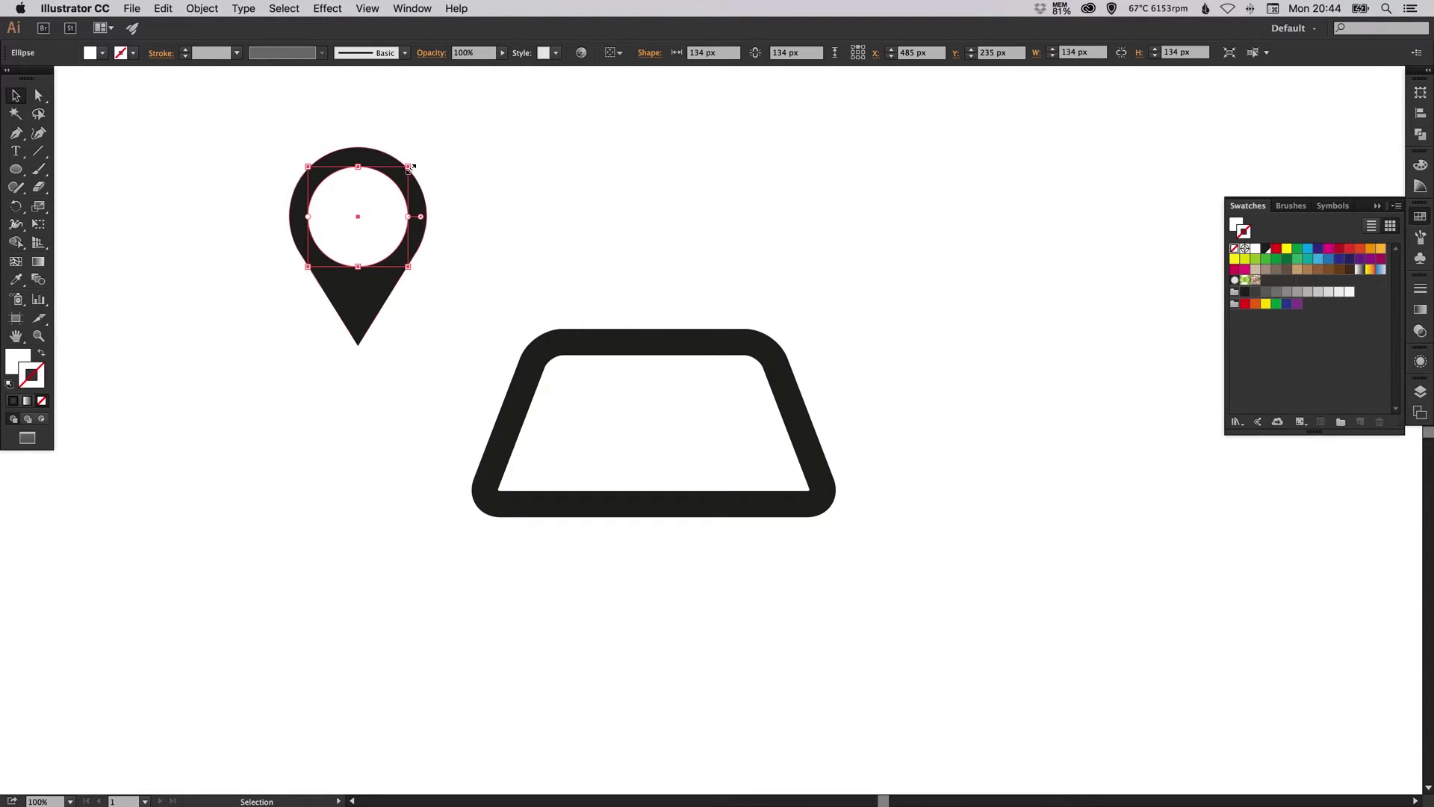
left_click_drag(409, 166, 383, 191)
left_click(595, 133)
left_click(373, 196)
left_click(617, 180)
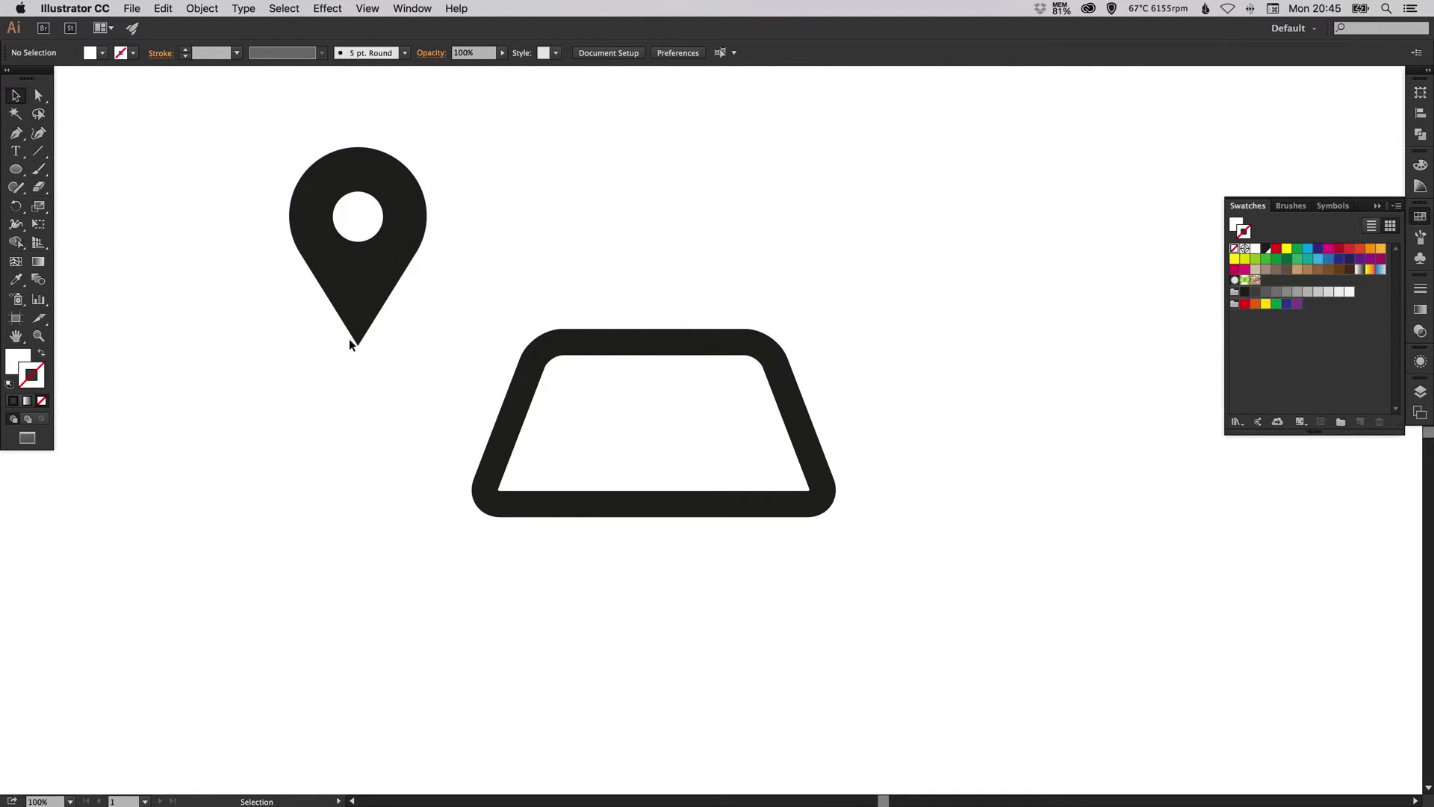
Redo the shrink about the circle's centre, then select pin and circle in Outline view.
key("super+z")
key("super+z")
key("super+z")
key("super+z")
left_click(468, 173)
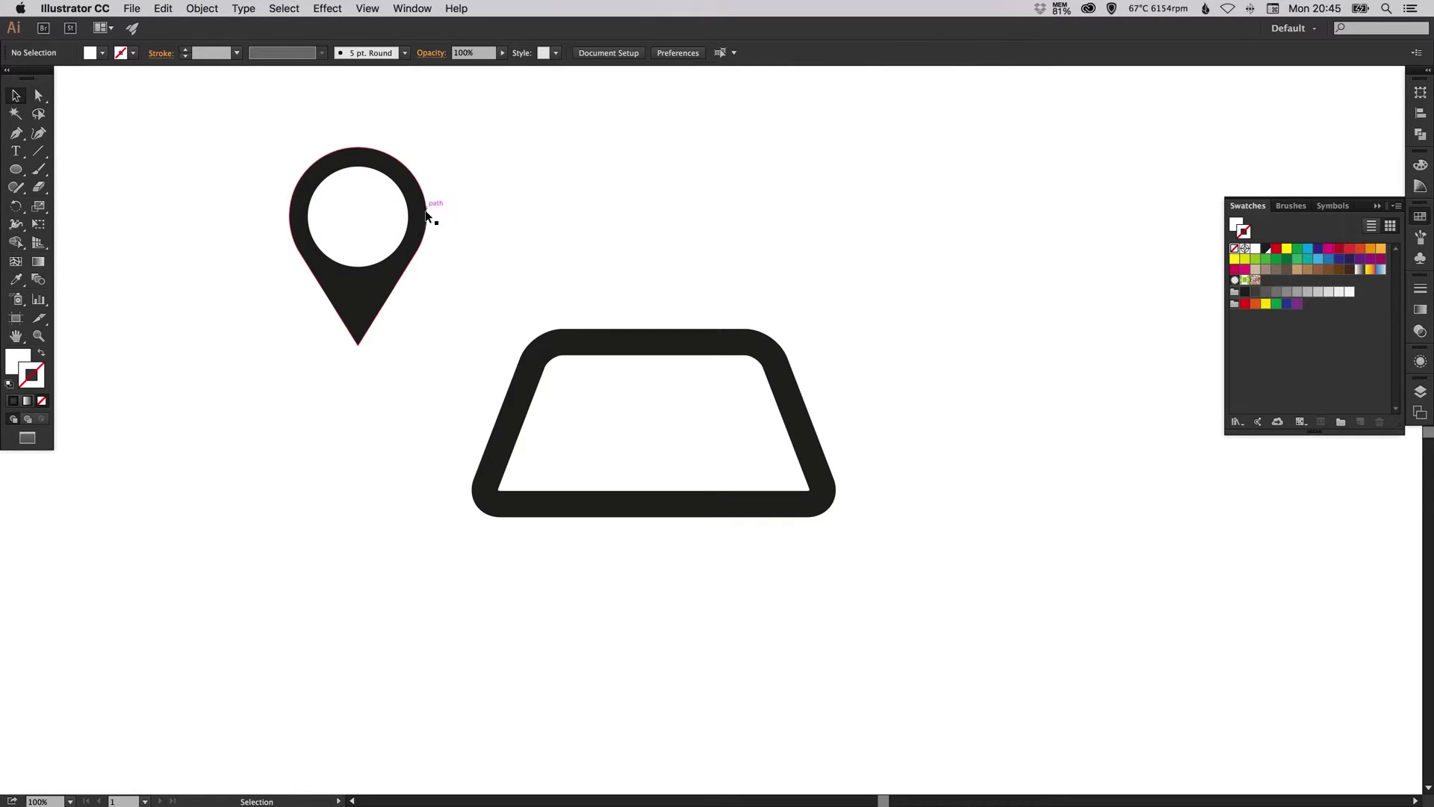
left_click_drag(407, 167, 398, 177)
left_click(450, 207)
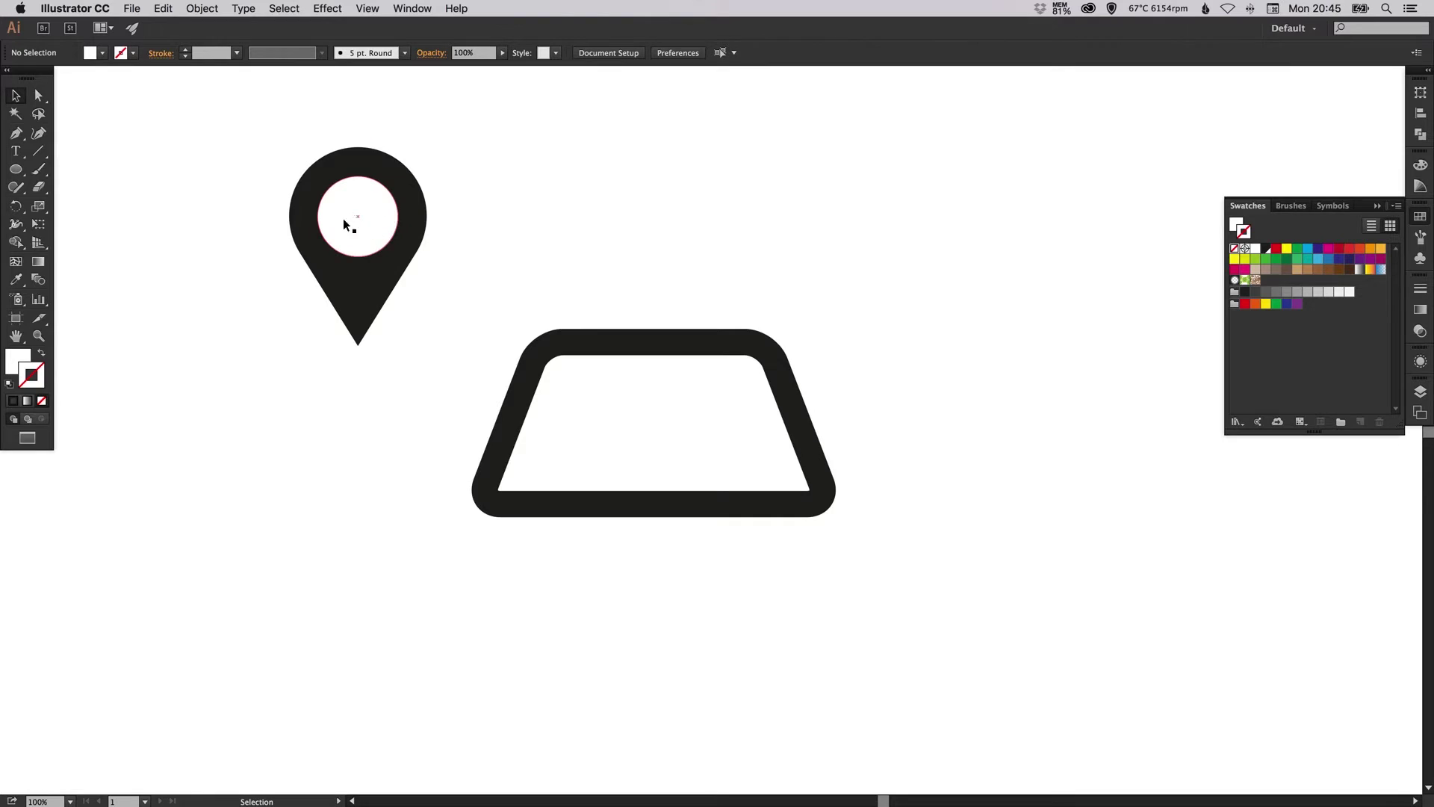
key("ctrl+y")
left_click_drag(448, 151, 329, 243)
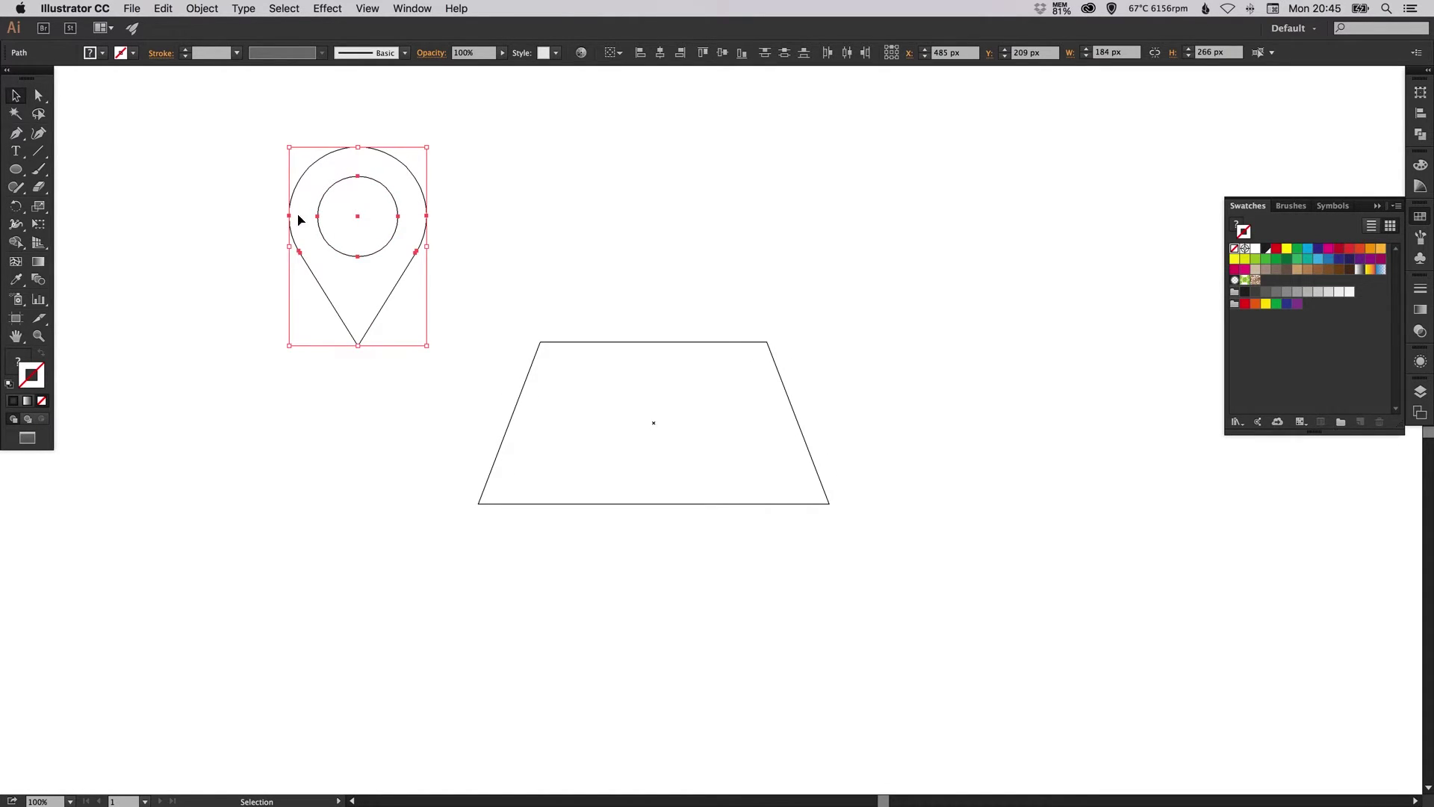
Cut the inner circle out of the pin with Pathfinder Minus Front.
key("a")
key("ctrl+y")
key("ctrl+y")
key("v")
left_click(1419, 136)
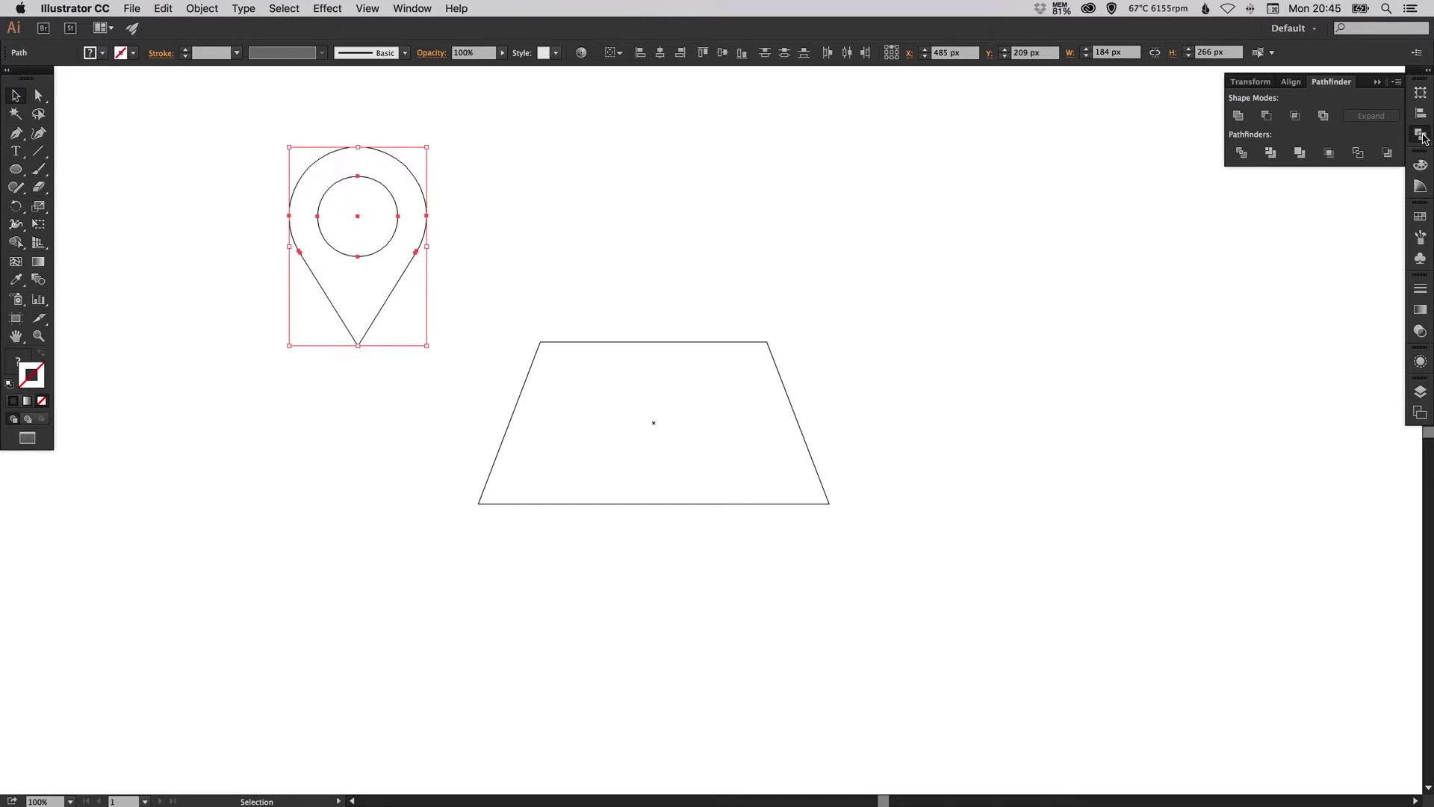
left_click(1267, 117)
left_click(1420, 135)
left_click(599, 180)
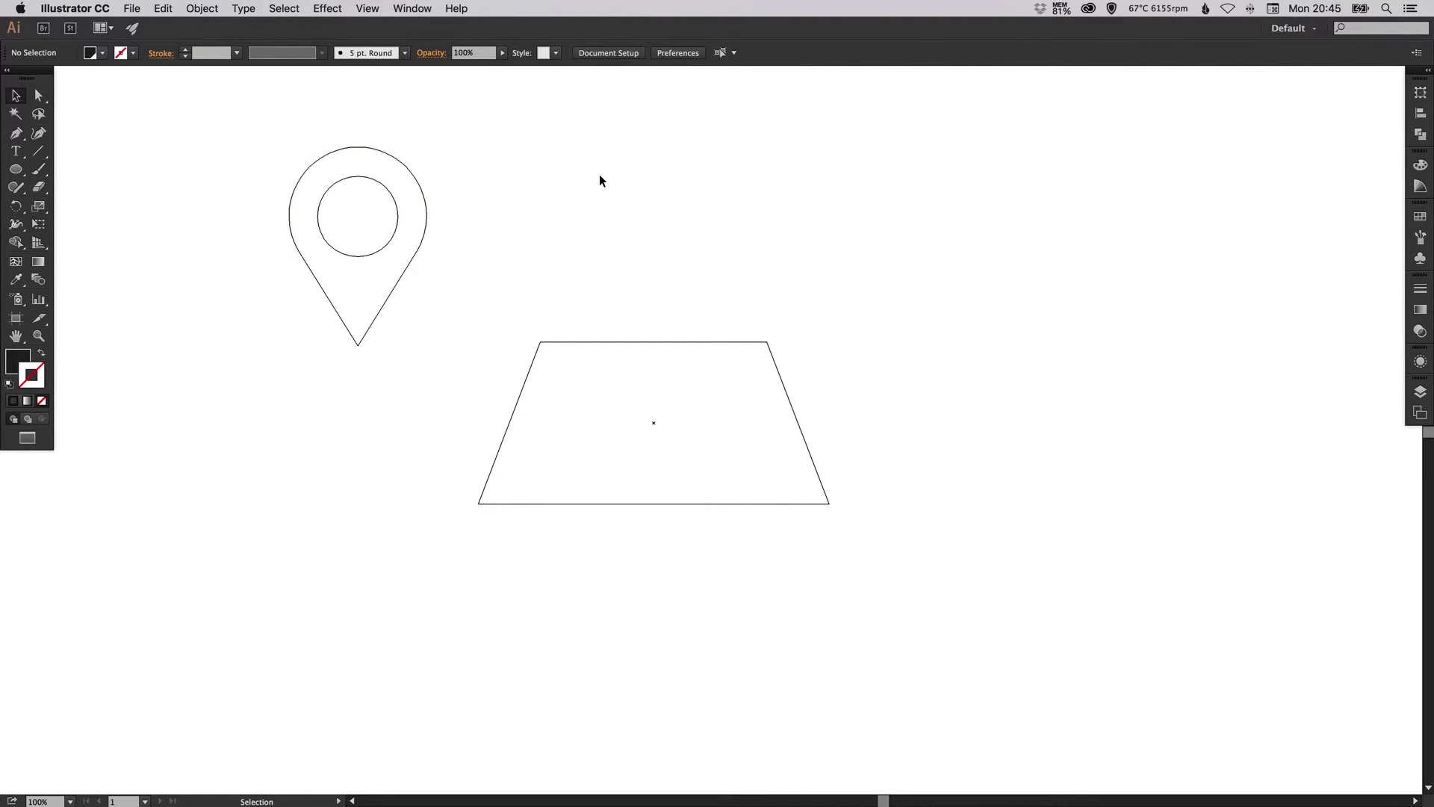
Undo several steps back to the 134 px white circle covering the pin head.
key("super+z")
key("super+y")
key("super+z")
Draw a 316 × 228 px rectangle over the pin head.
left_click(232, 183)
key("super+z")
left_click(189, 164)
left_click(18, 171)
left_click(94, 169)
left_click_drag(204, 118, 440, 288)
Give the rectangle a red fill with no stroke and send it behind the pin.
key("v")
left_click(1420, 217)
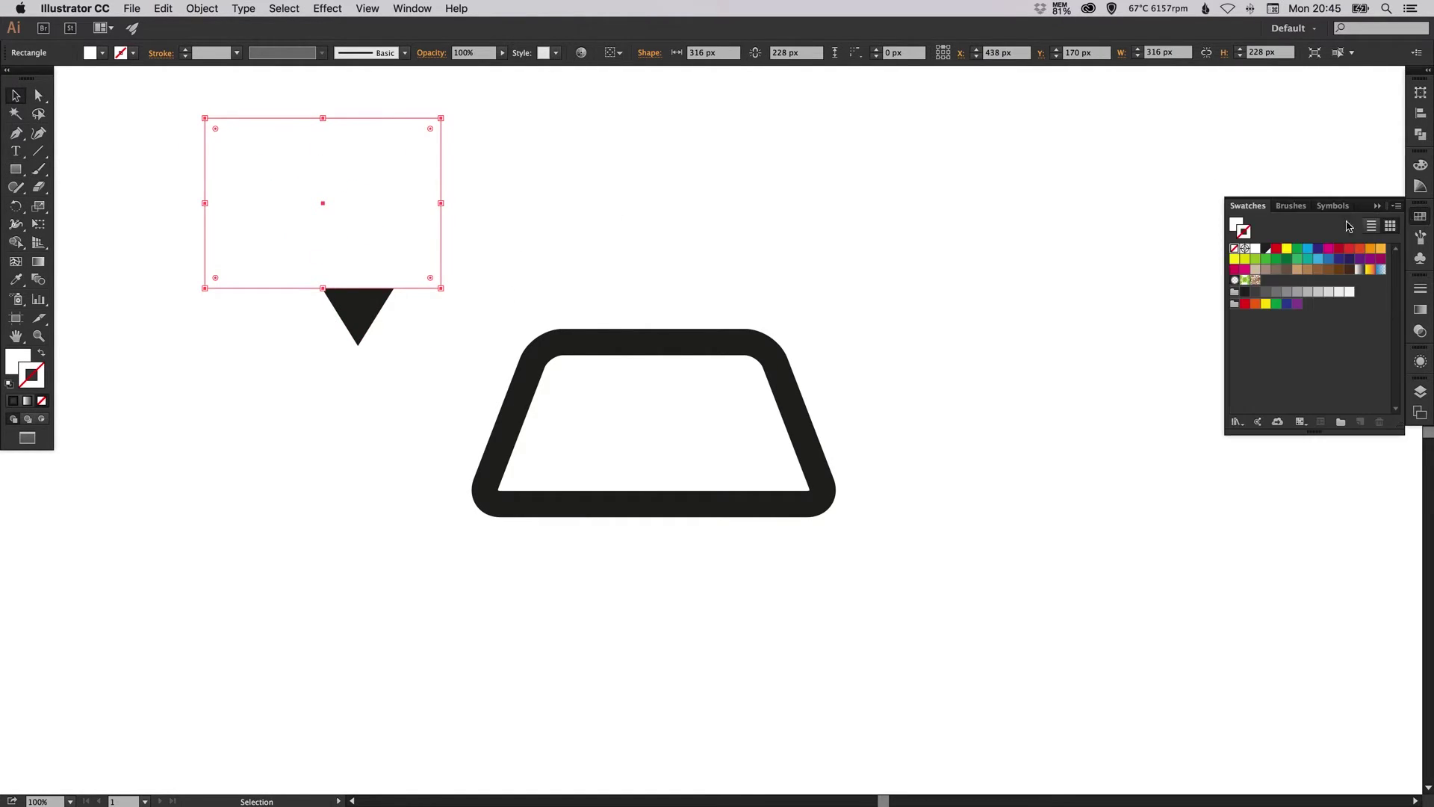
left_click(1277, 249)
left_click(1420, 217)
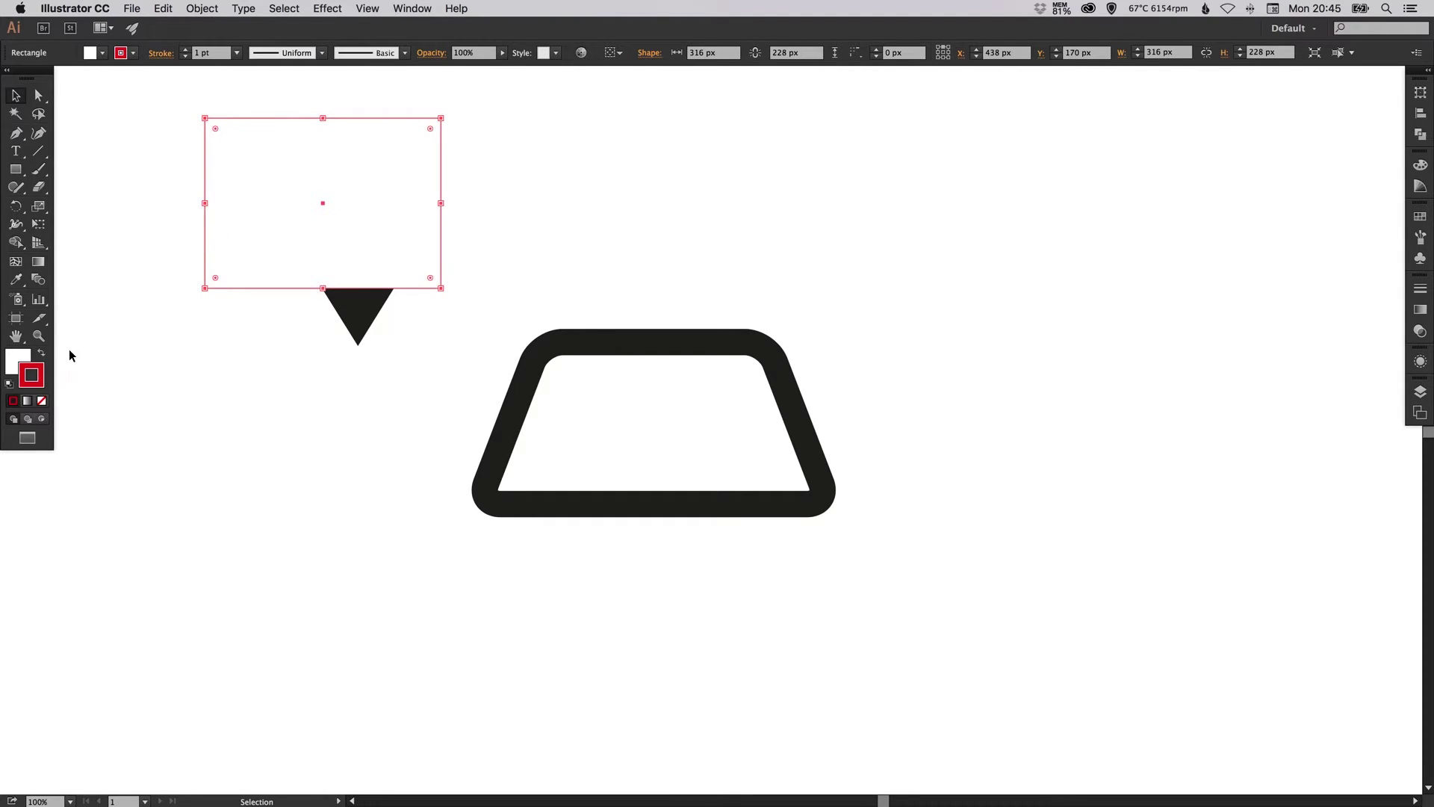
key("shift+x")
key("slash")
key("super+shift+bracketleft")
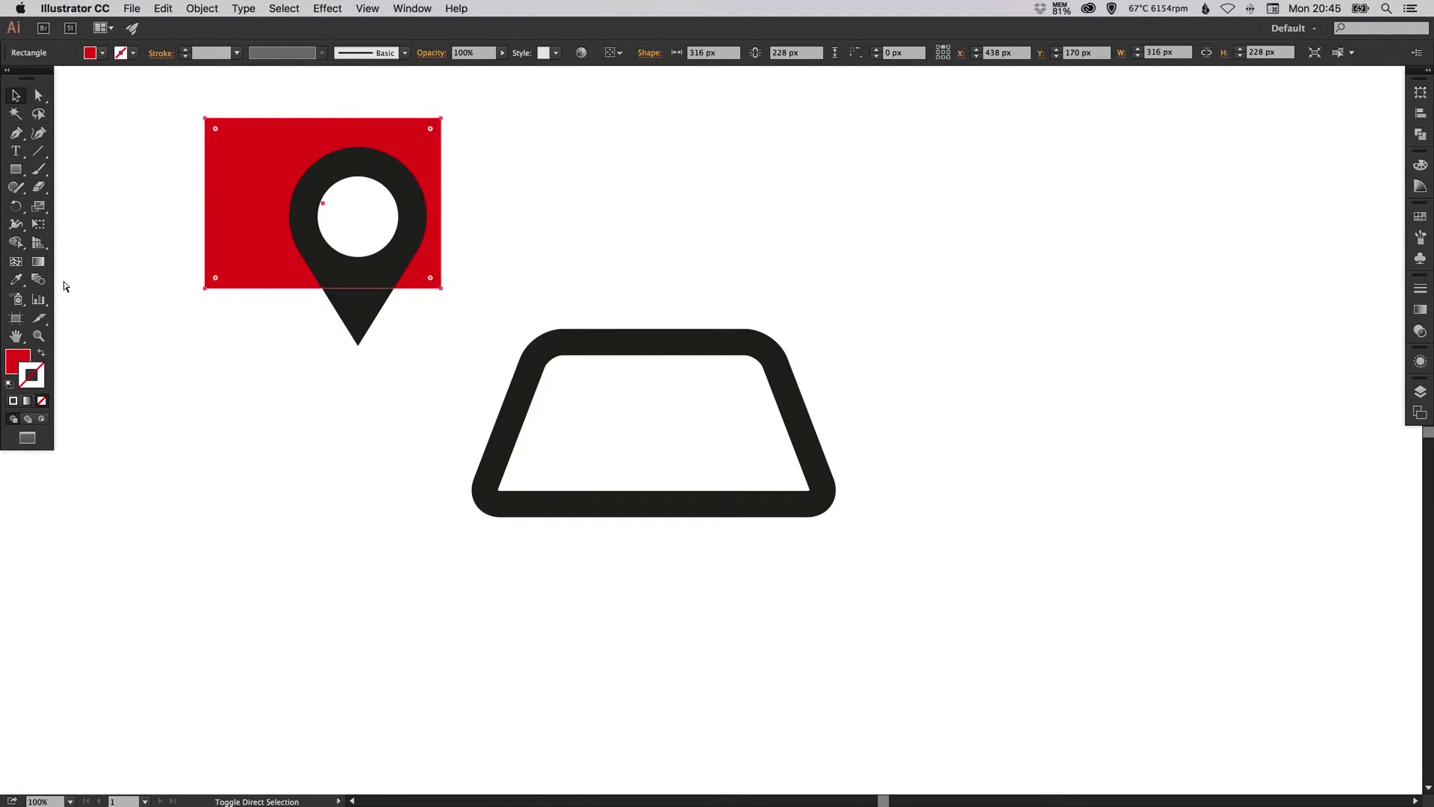
left_click(65, 286)
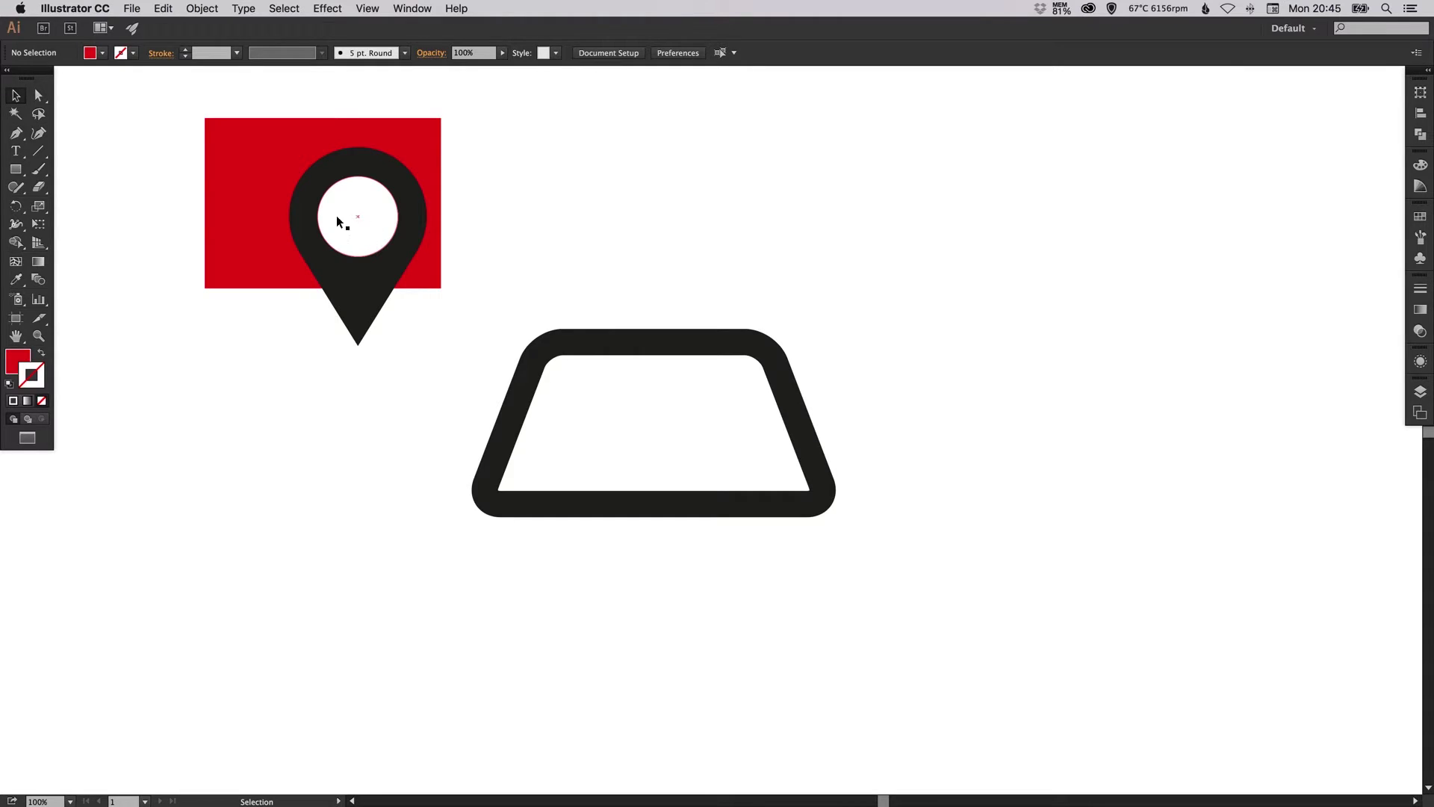
Select the pin and its inner circle and apply Pathfinder Minus Front to cut the hole.
left_click(352, 314)
left_click(377, 219, "shift")
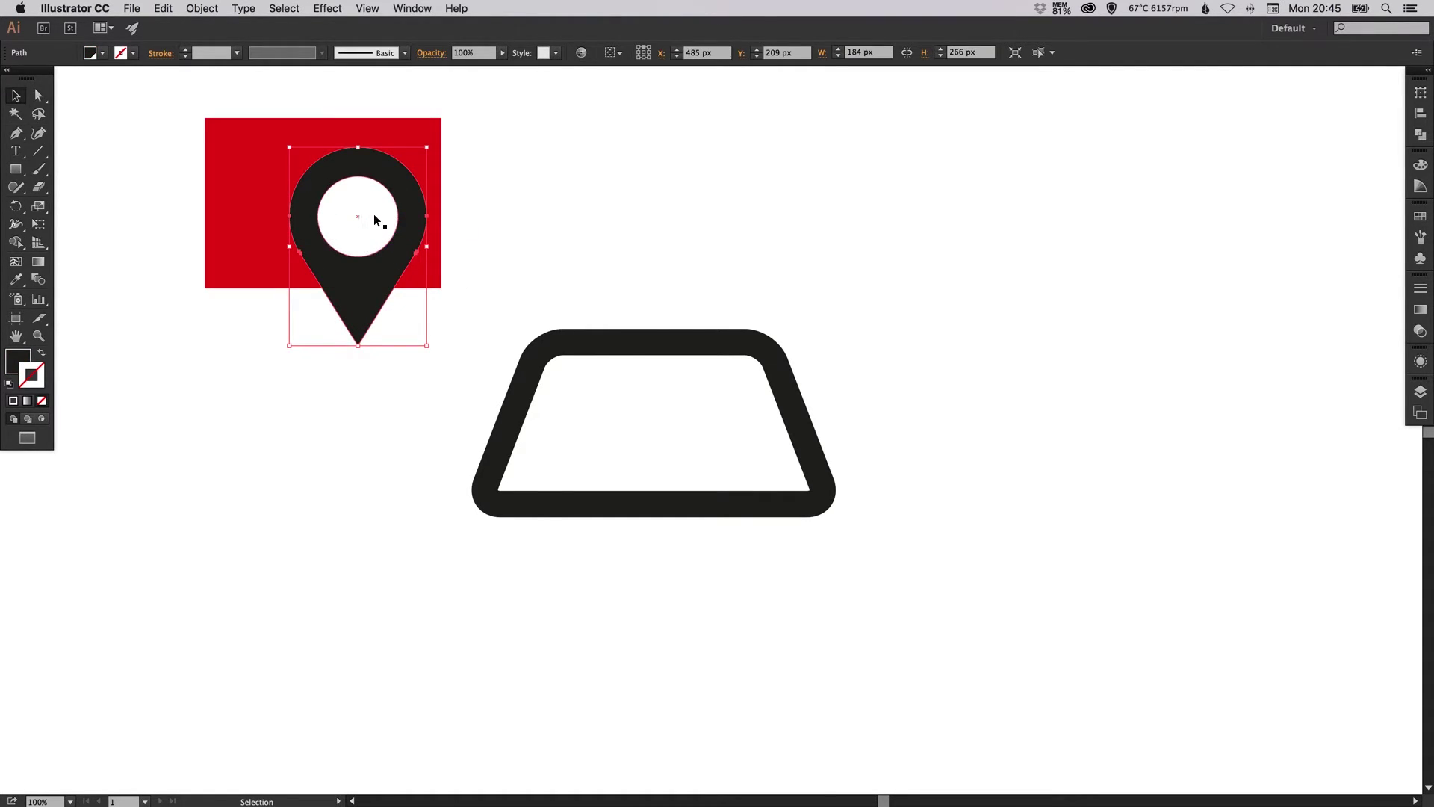
left_click(1420, 135)
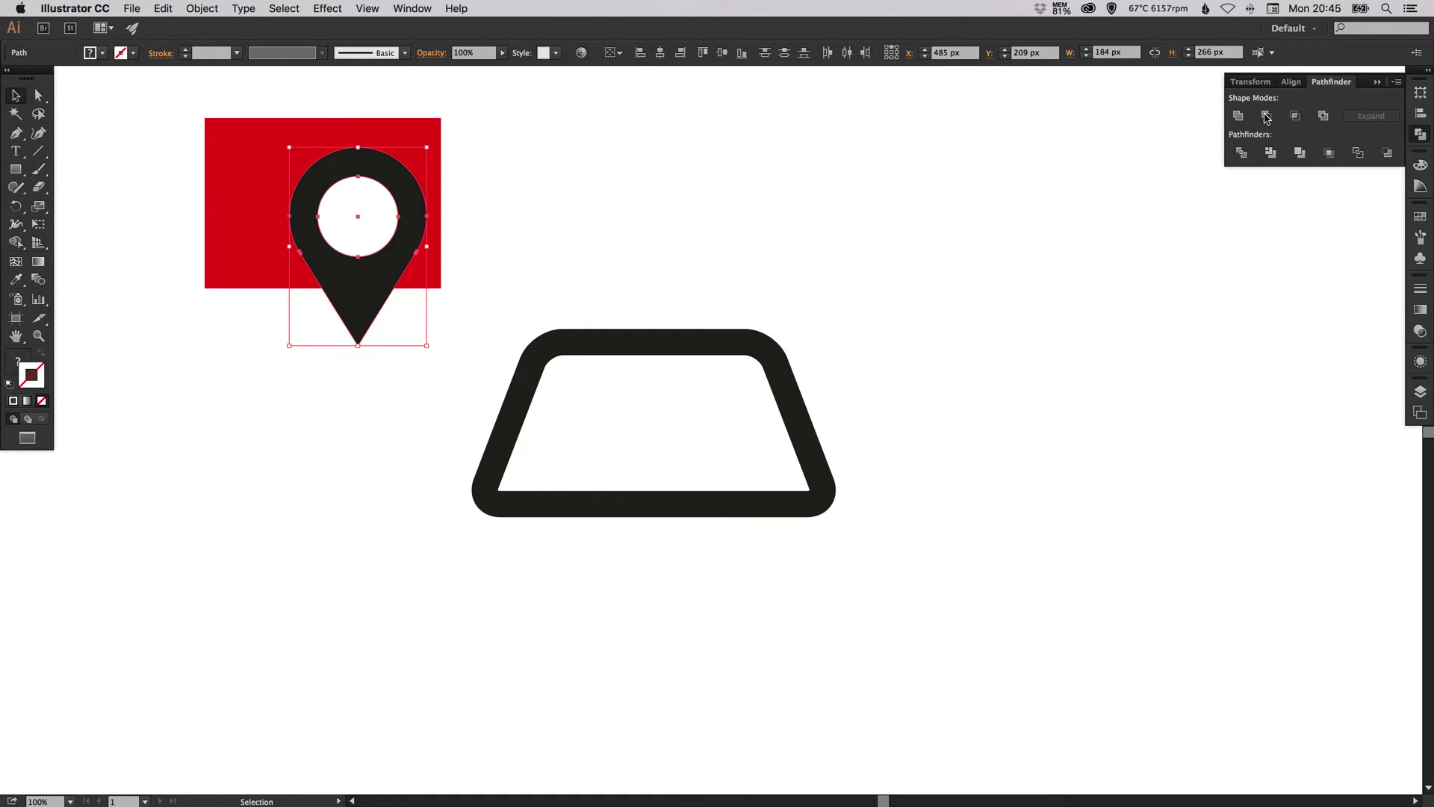
left_click(1267, 117)
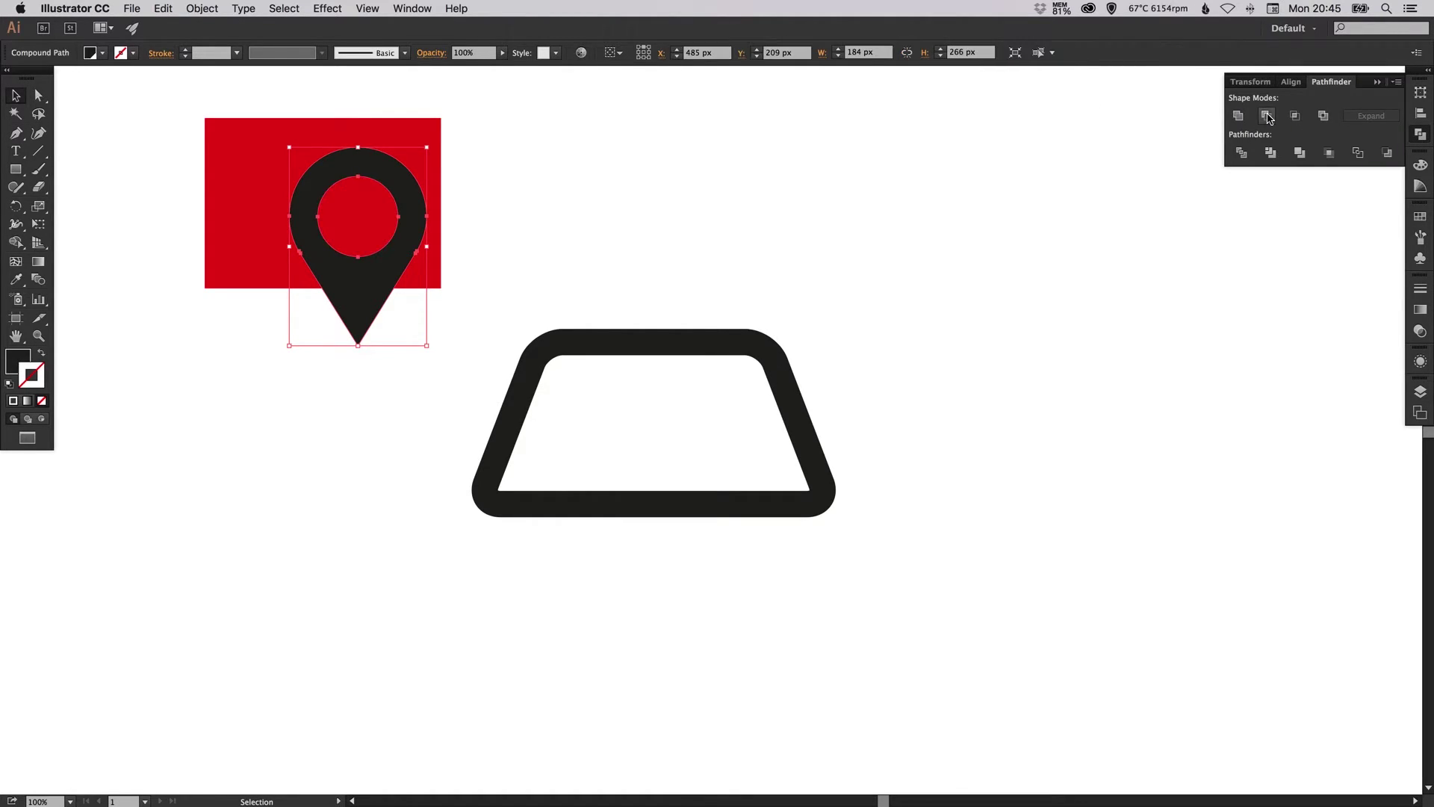
left_click(1422, 138)
Check the hole against the red rectangle, then delete the test rectangle.
left_click(698, 179)
mouse_move(363, 305)
left_mouse_down()
mouse_move(378, 304)
mouse_move(271, 311)
mouse_move(364, 305)
left_mouse_up()
left_click(200, 203)
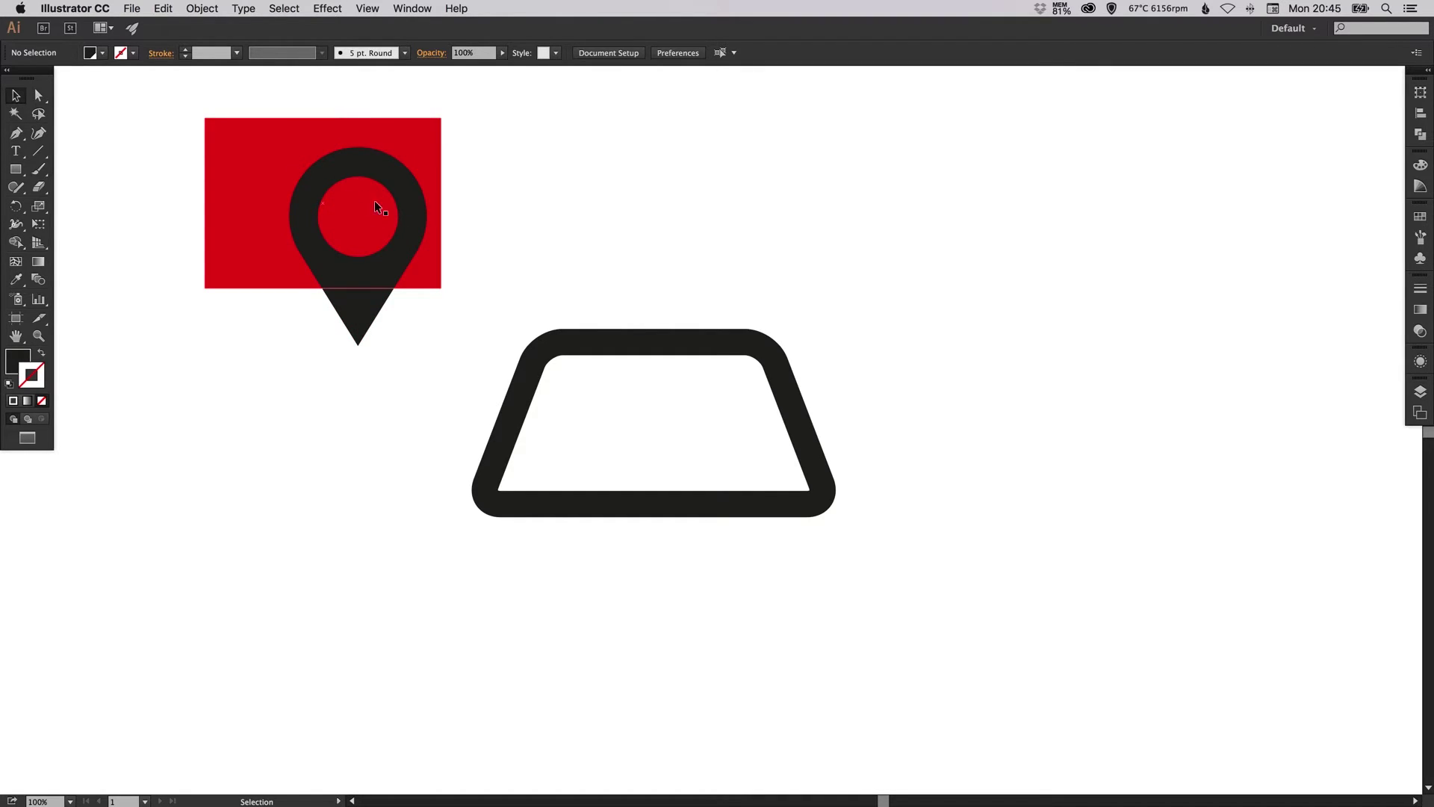
left_click(257, 227)
key("Delete")
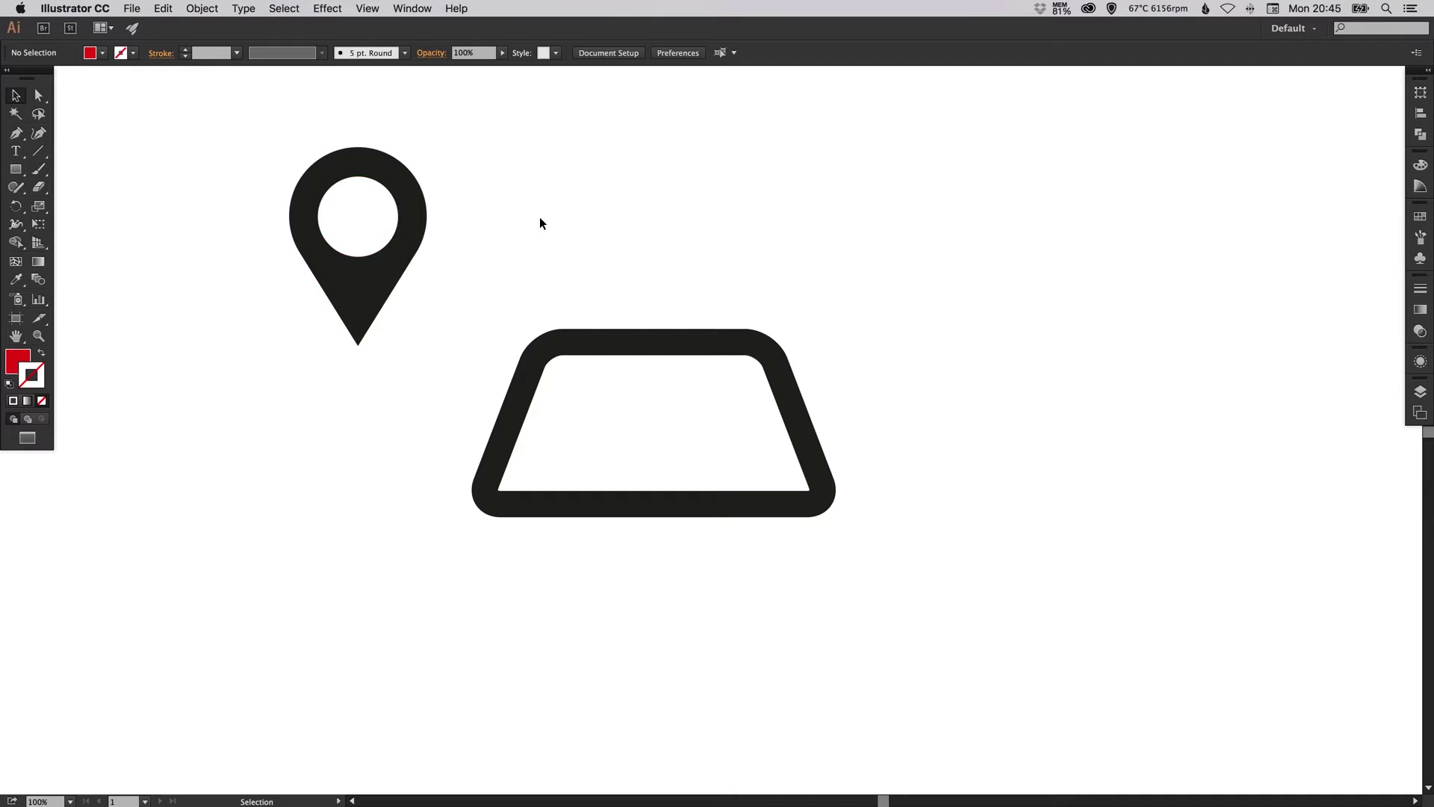
Move the pin onto the trapezoid, enlarge it slightly and nudge it up about 9 px.
scroll(540, 223, "right", 3)
left_click_drag(322, 272, 617, 354)
left_click_drag(681, 219, 687, 208)
left_click_drag(667, 300, 667, 294)
left_click(702, 271)
Horizontally centre the pin and trapezoid with Horizontal Align Center.
left_click_drag(455, 296, 647, 449)
left_click(660, 53)
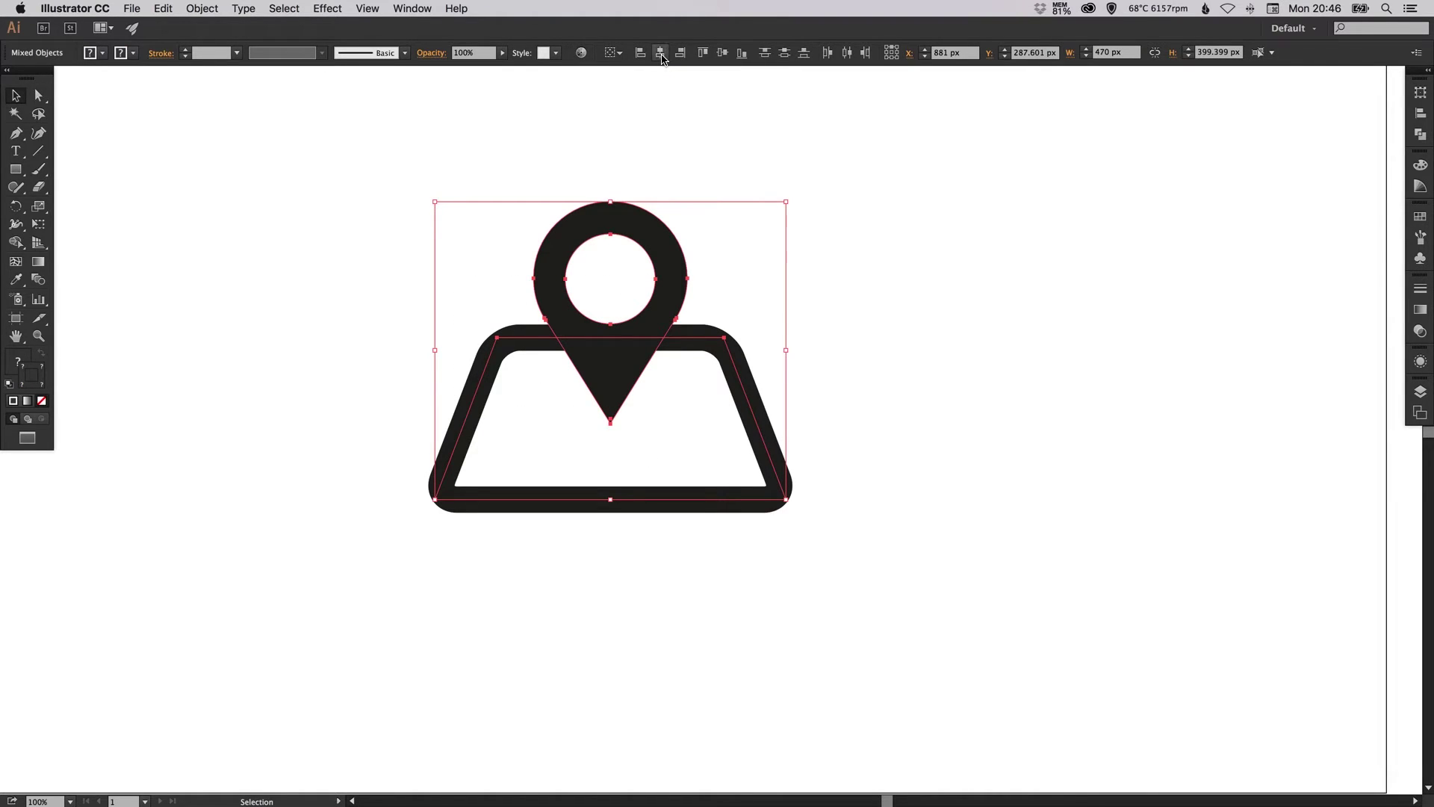
left_click(750, 127)
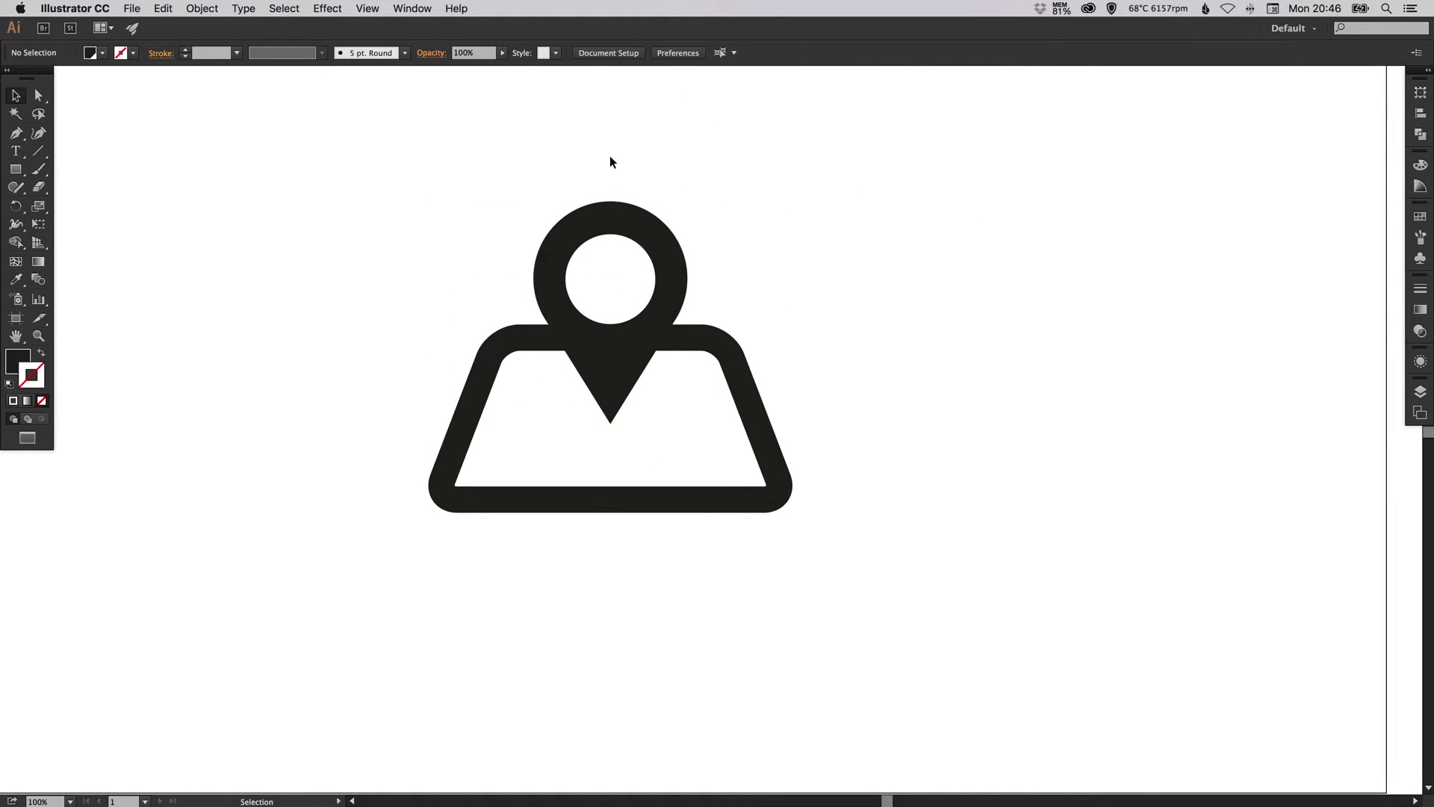
left_click(586, 217)
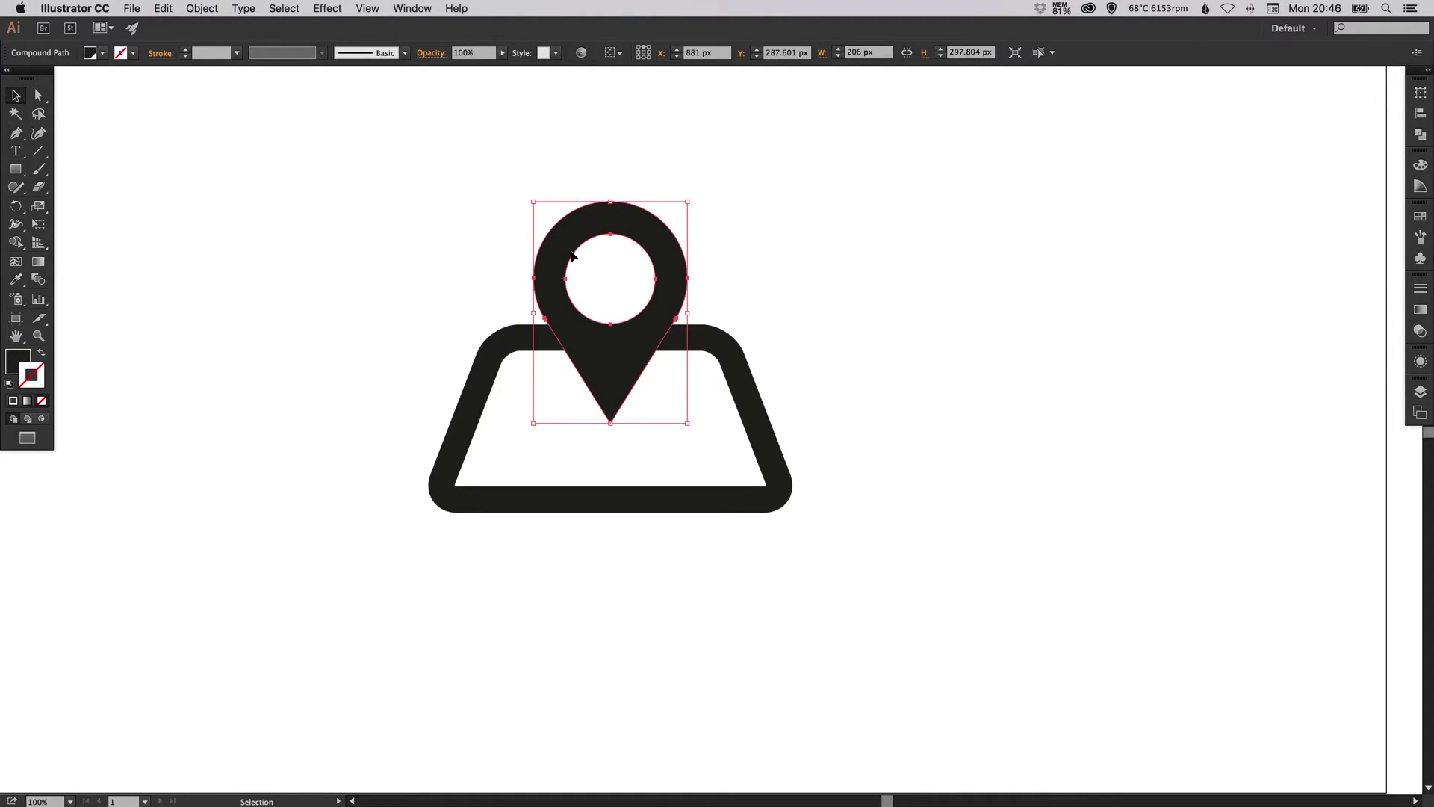
Apply Object > Path > Offset Path to the pin at 25 px, previewing 20 px first.
left_click(200, 10)
mouse_move(314, 289)
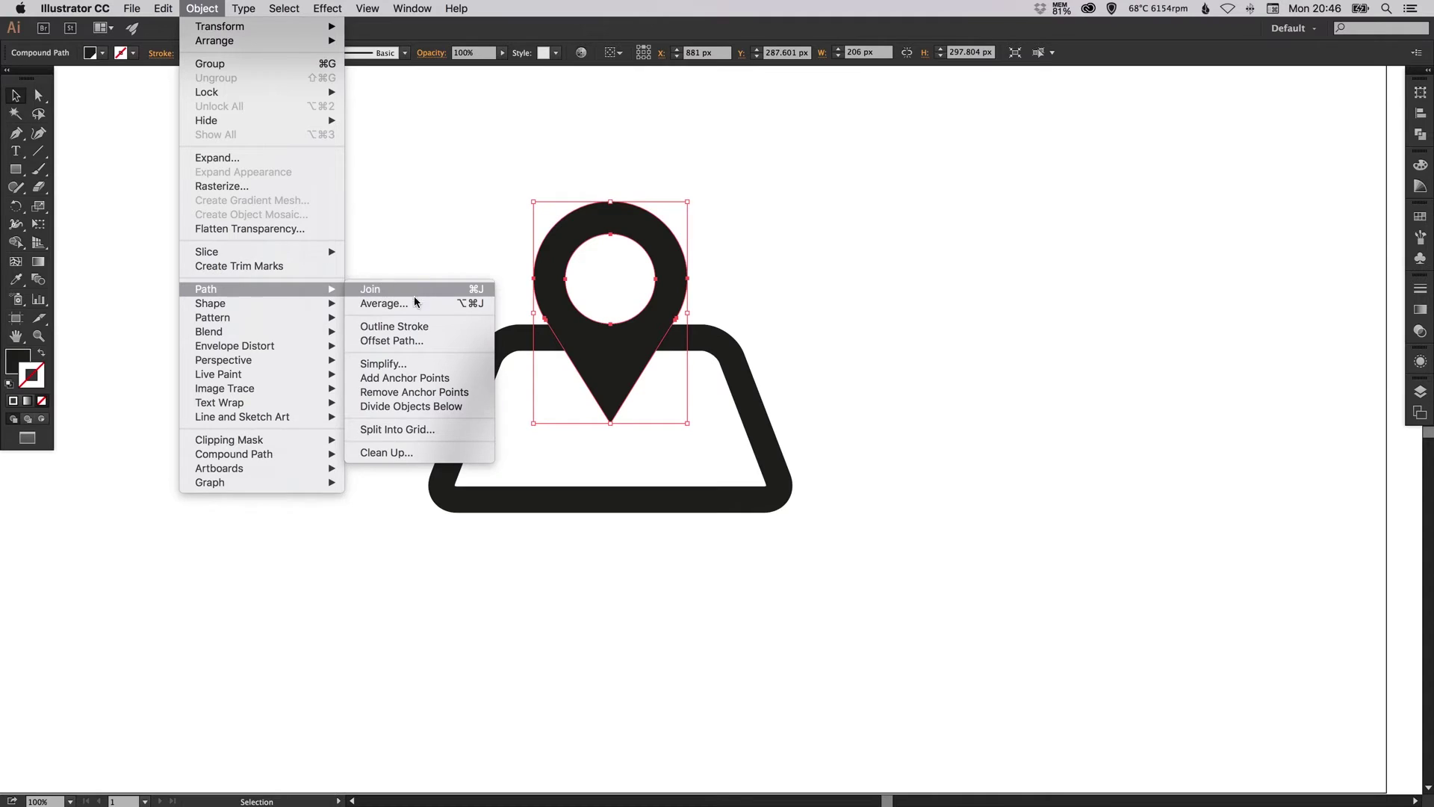
left_click(393, 341)
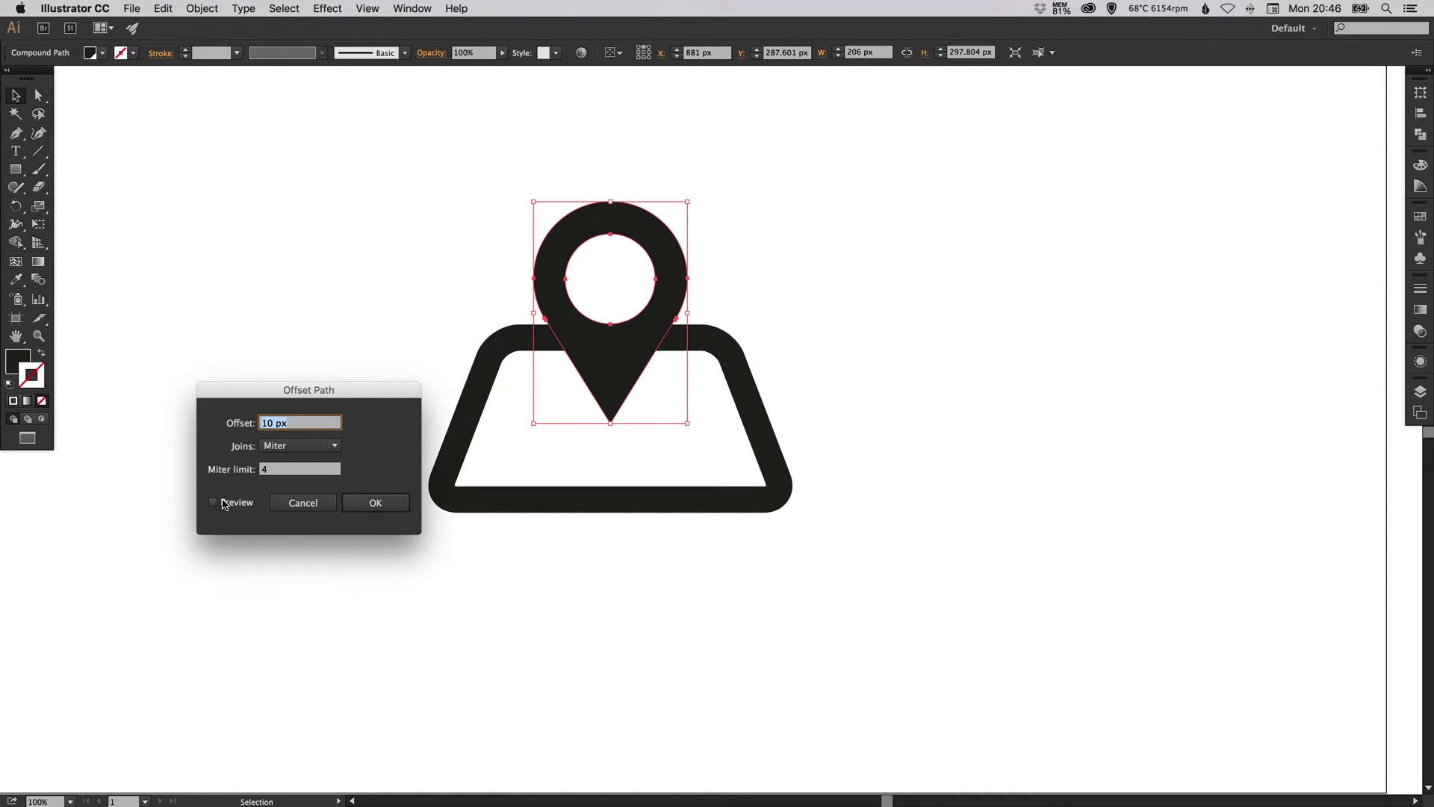
left_click(214, 502)
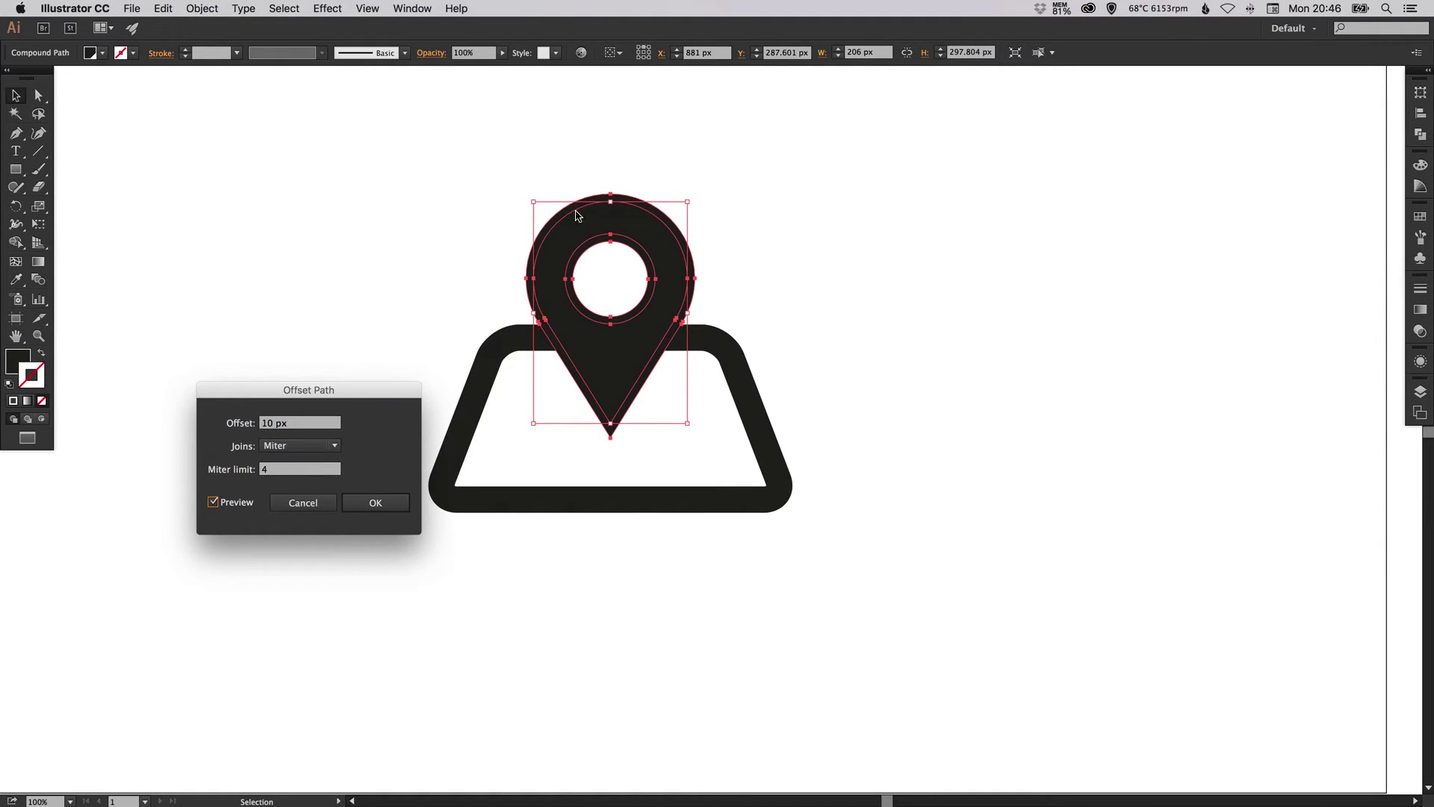
double_click(302, 423)
type("20")
key("Tab")
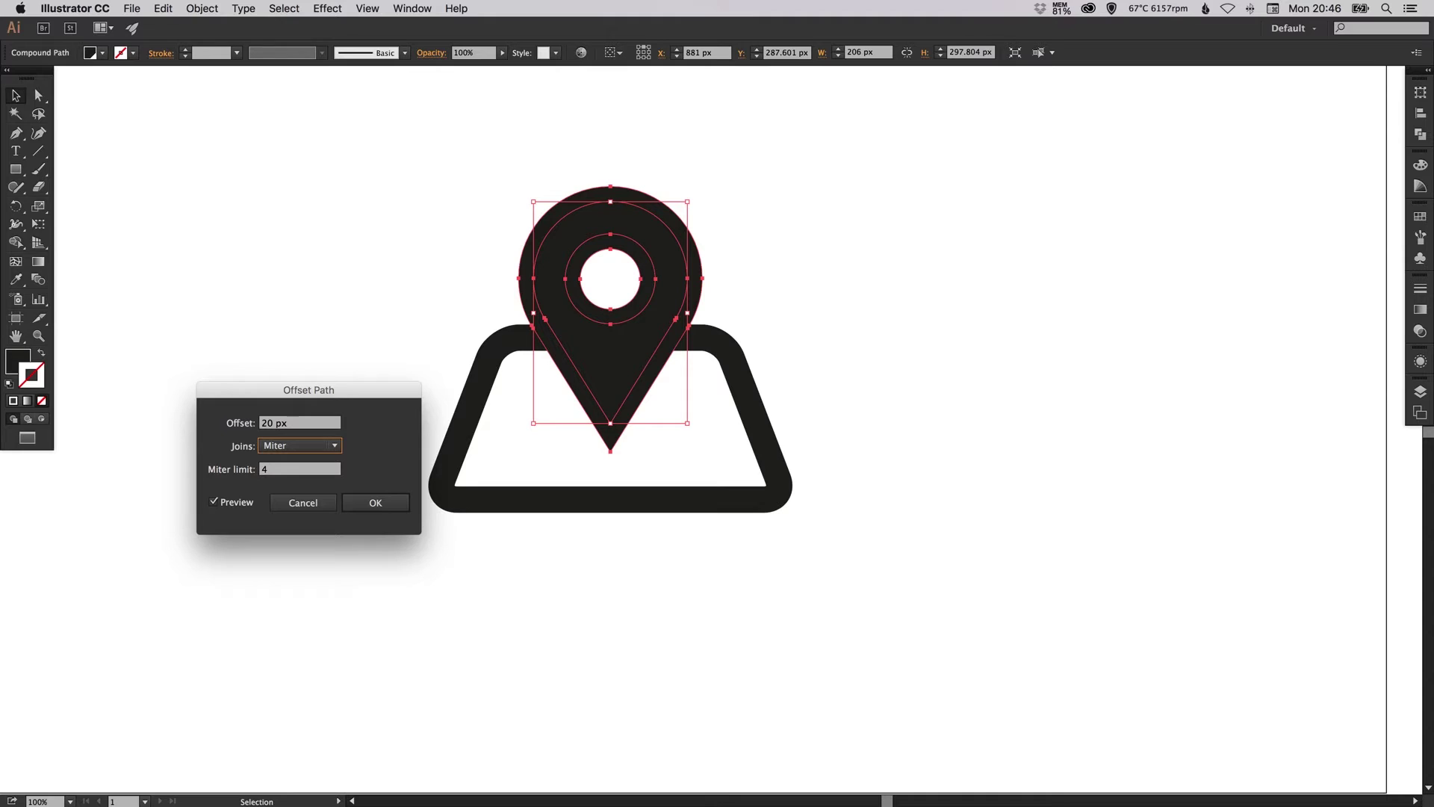
double_click(301, 422)
type("25")
key("Return")
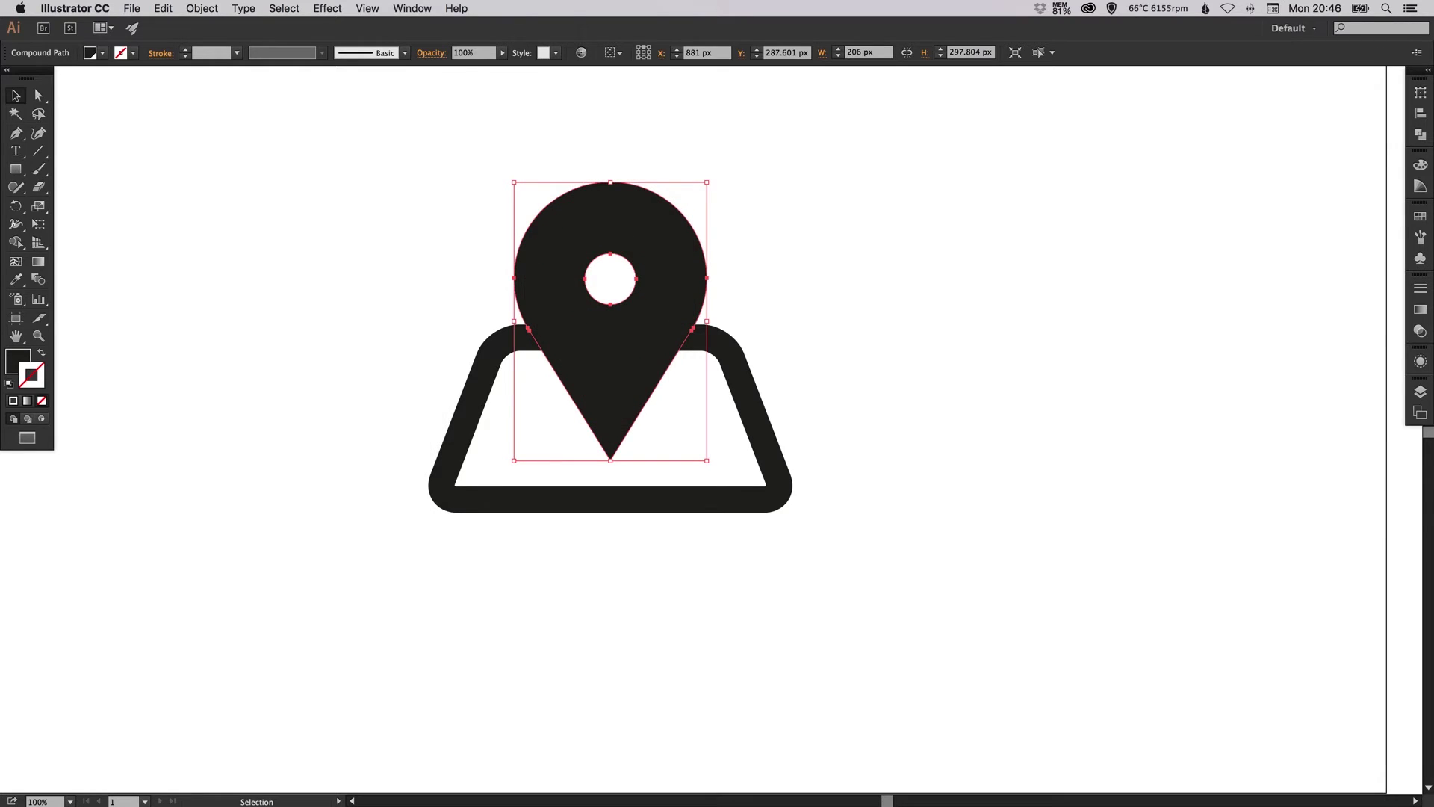
key("super+shift+a")
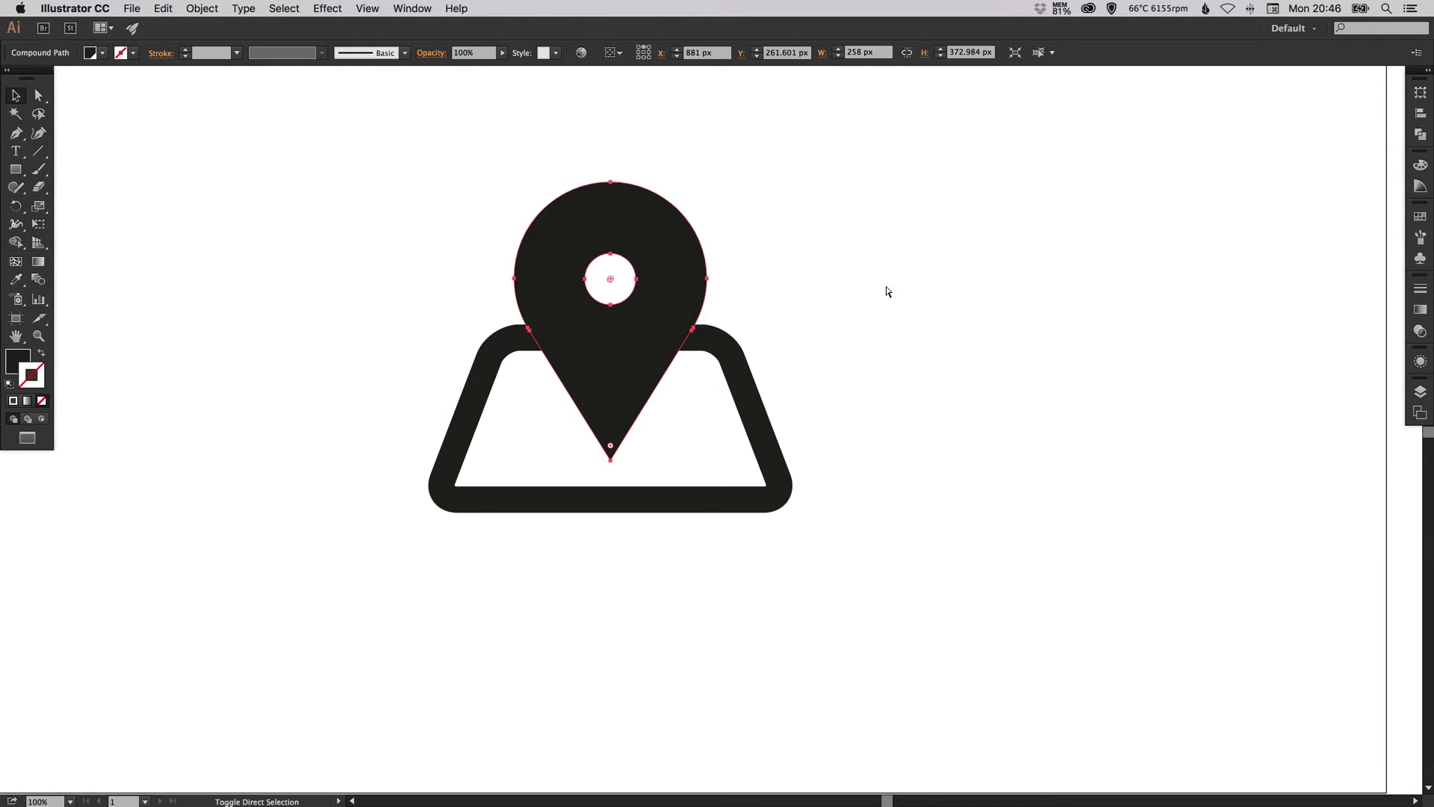
key("super+y")
left_click_drag(705, 304, 1006, 308)
key("super+y")
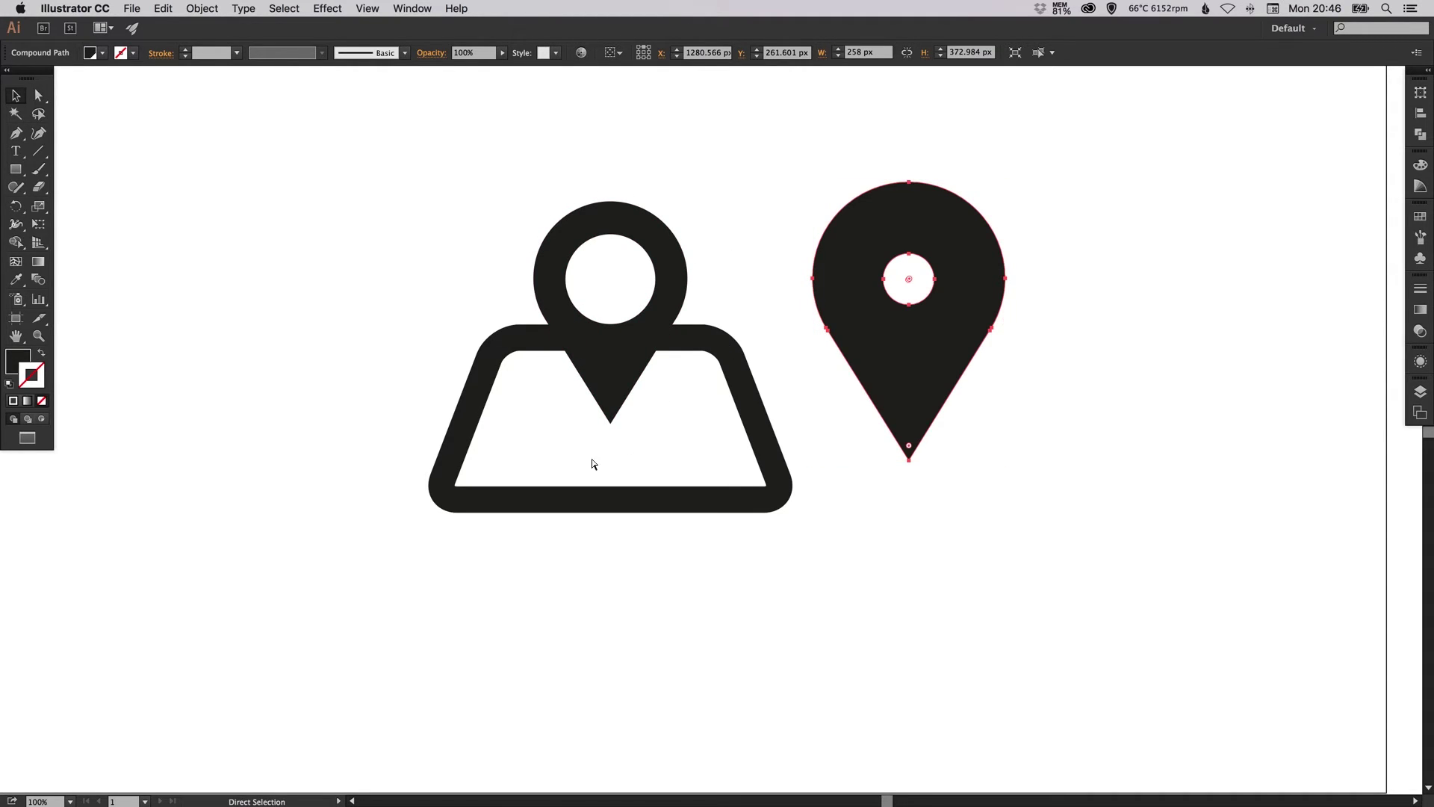
key("super+z")
Select the trapezoid and convert its rounded corners into real anchor points.
left_click(1005, 176)
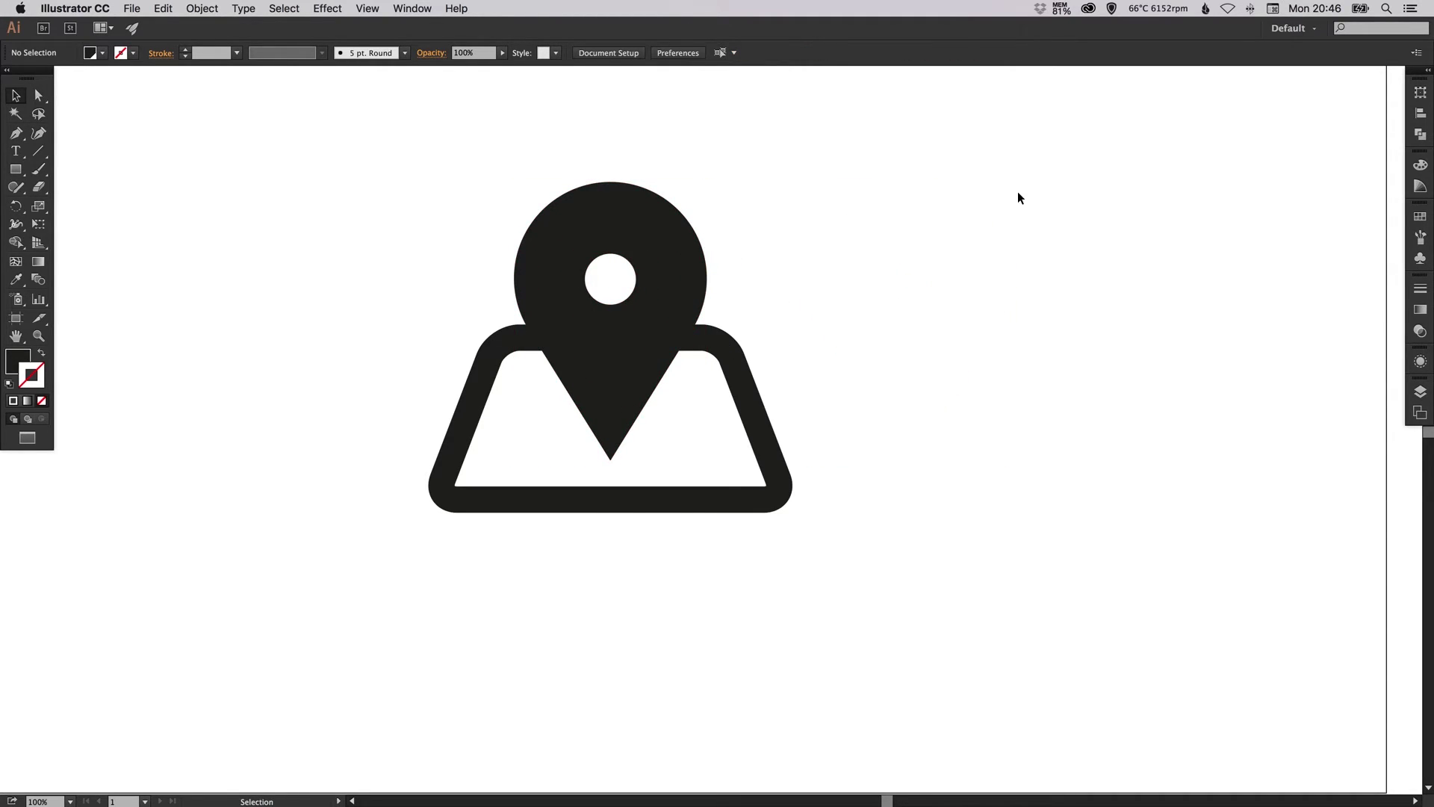
left_click(705, 295)
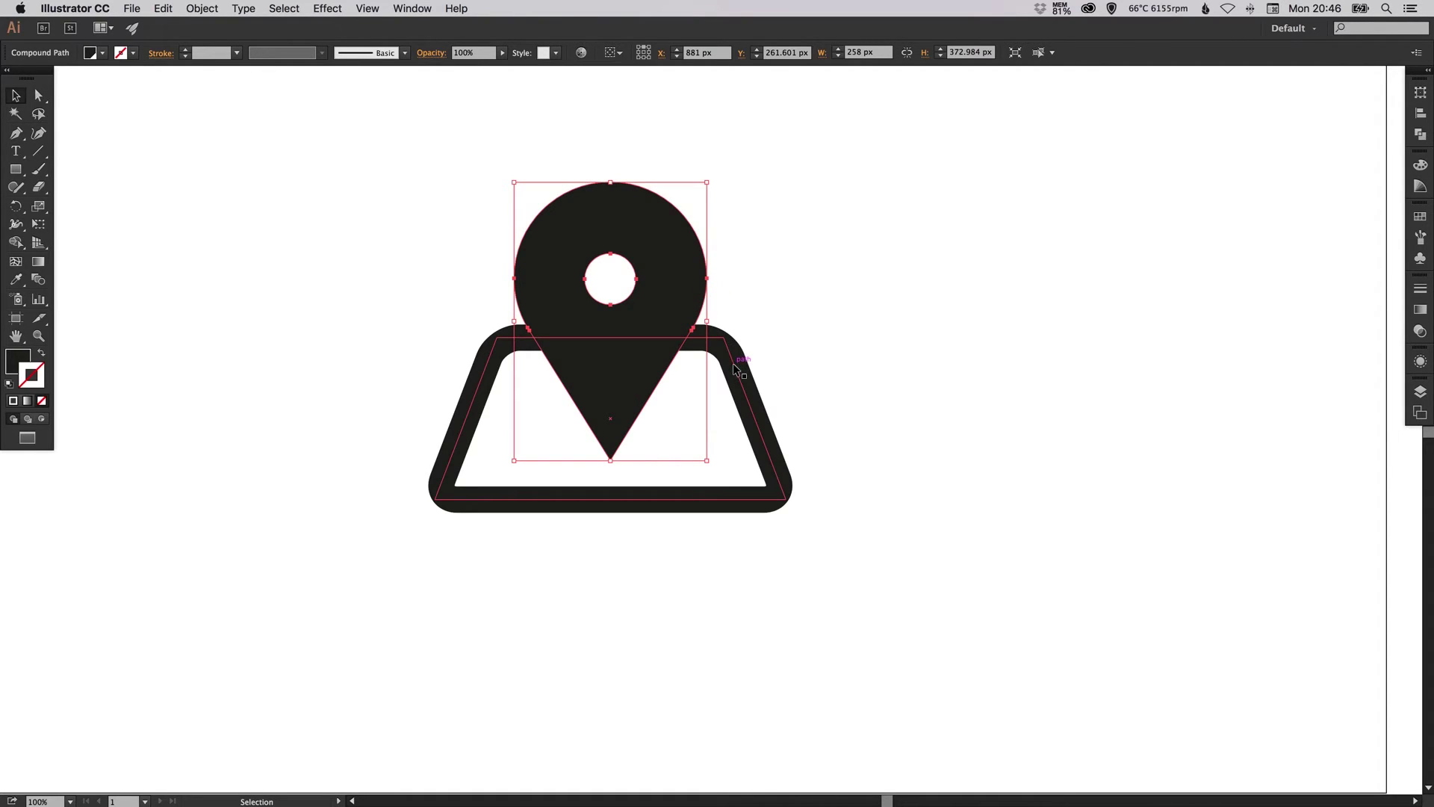
key("super+shift+a")
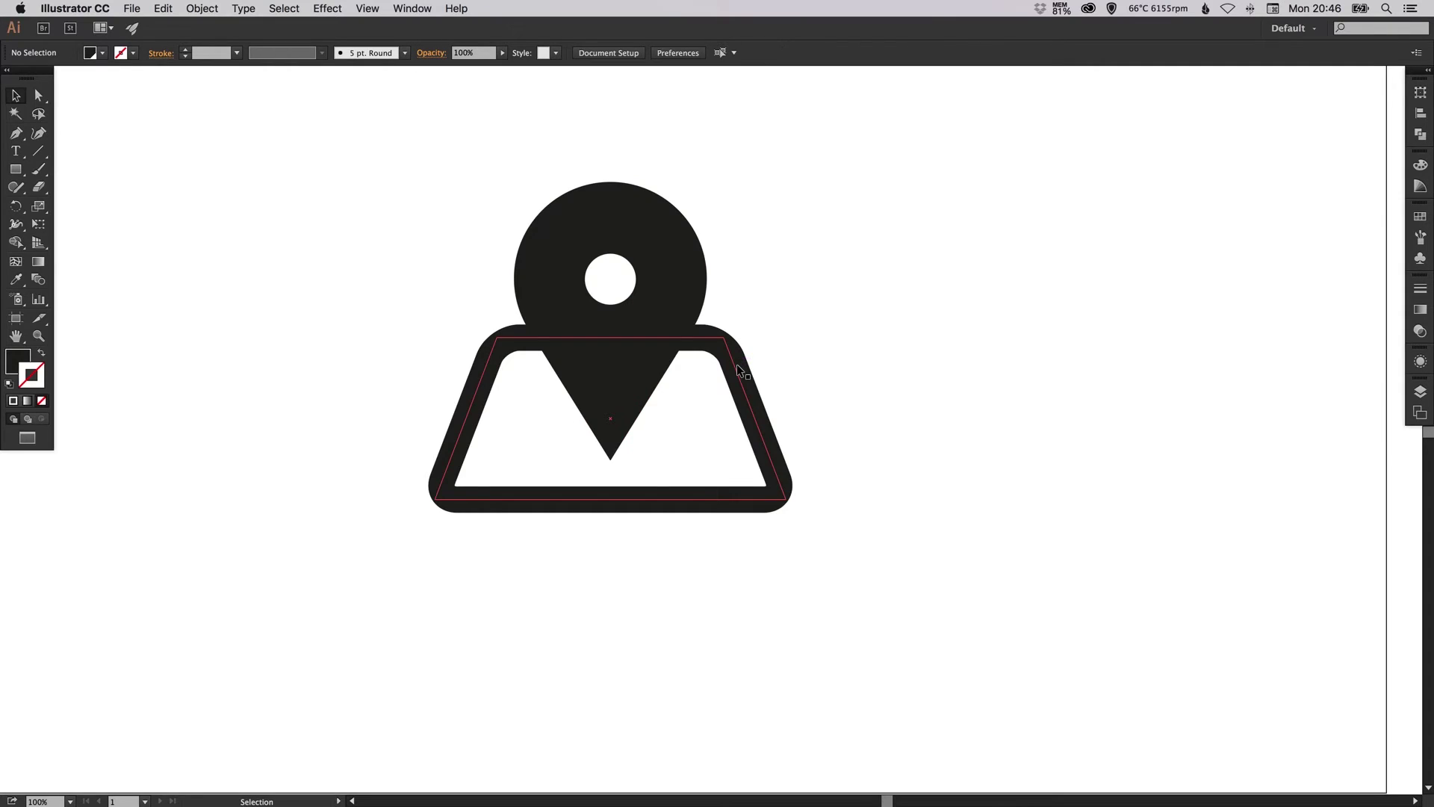
left_click(738, 369)
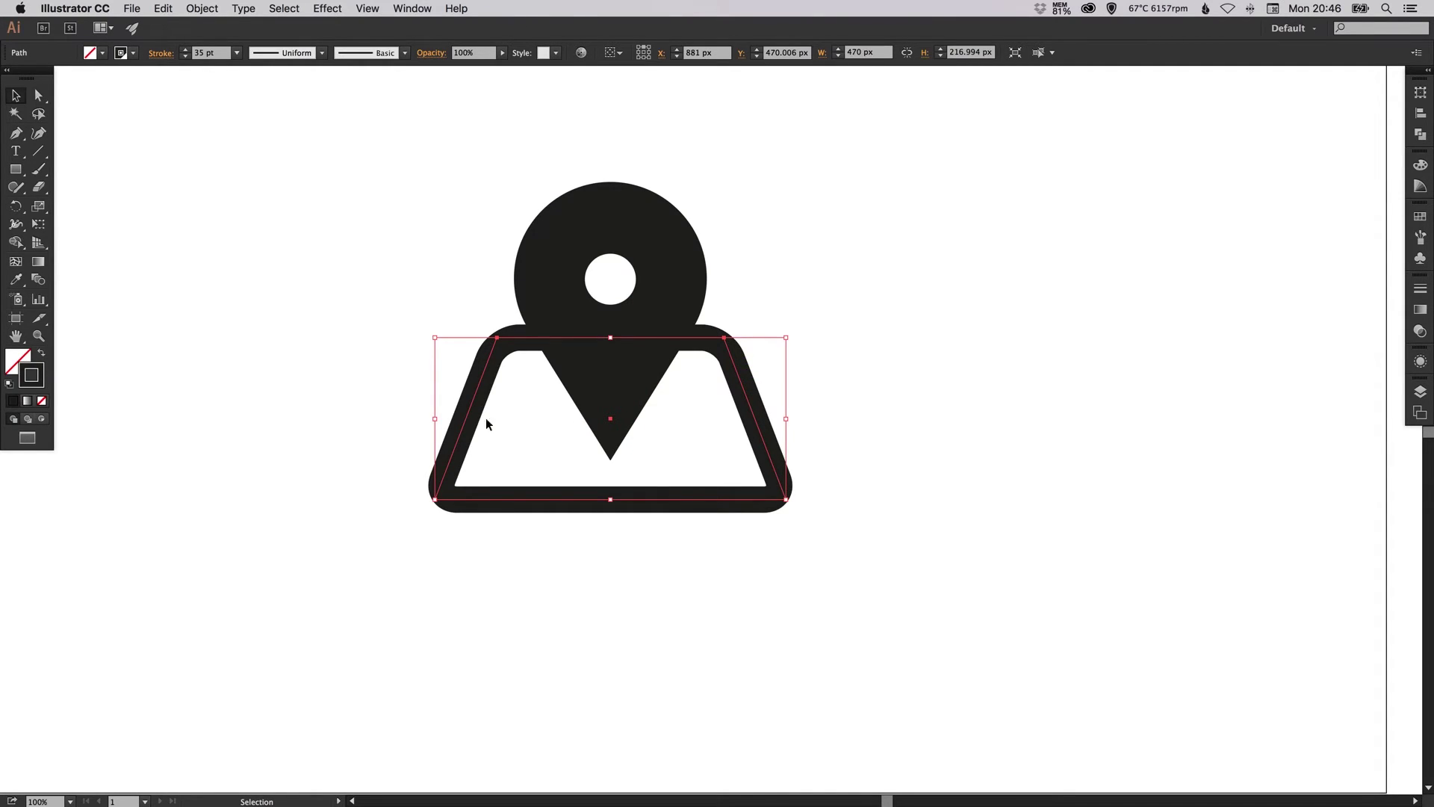
left_click(201, 8)
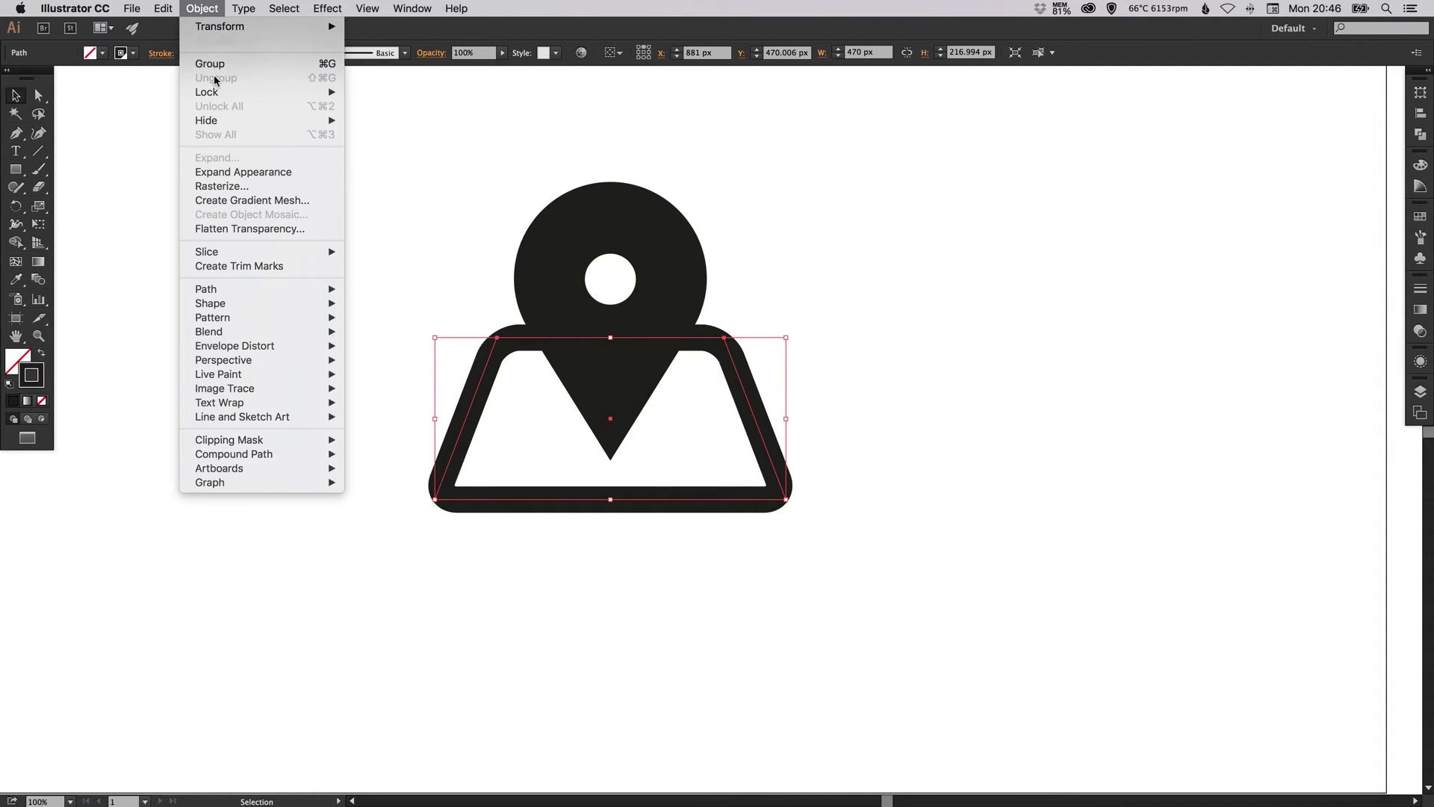
left_click(271, 173)
Expand the trapezoid's appearance via the Object menu.
key("super+shift+a")
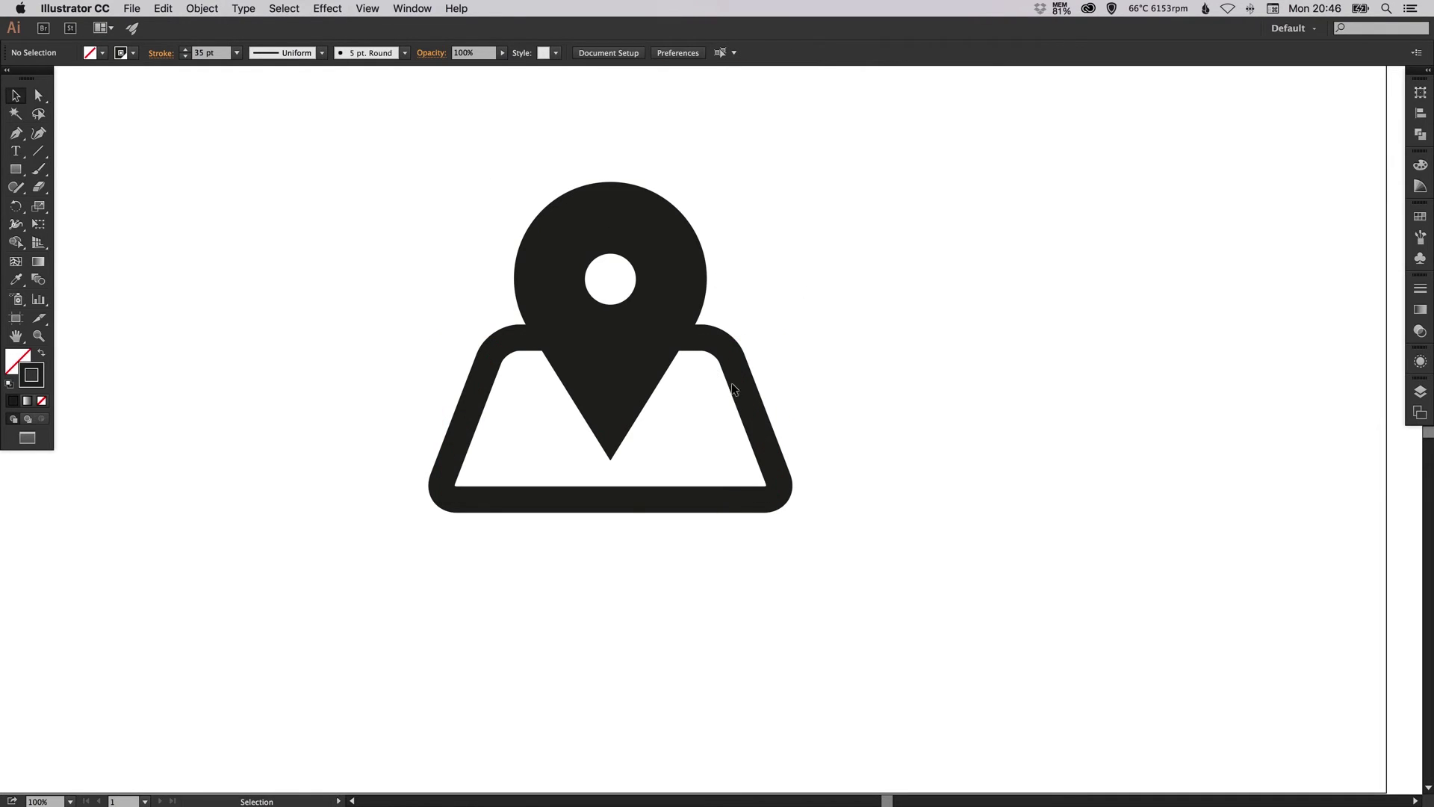
left_click(742, 388)
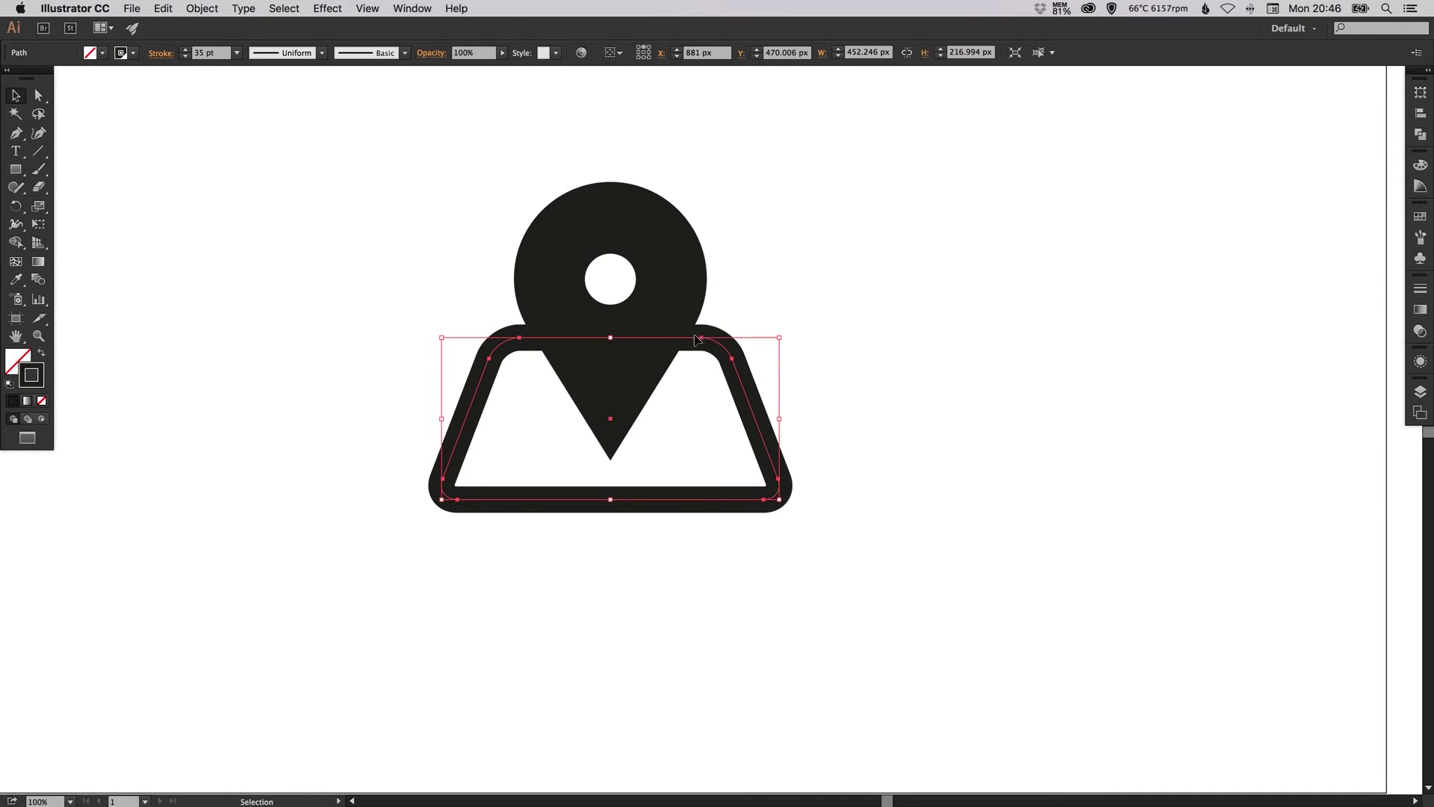
left_click(202, 8)
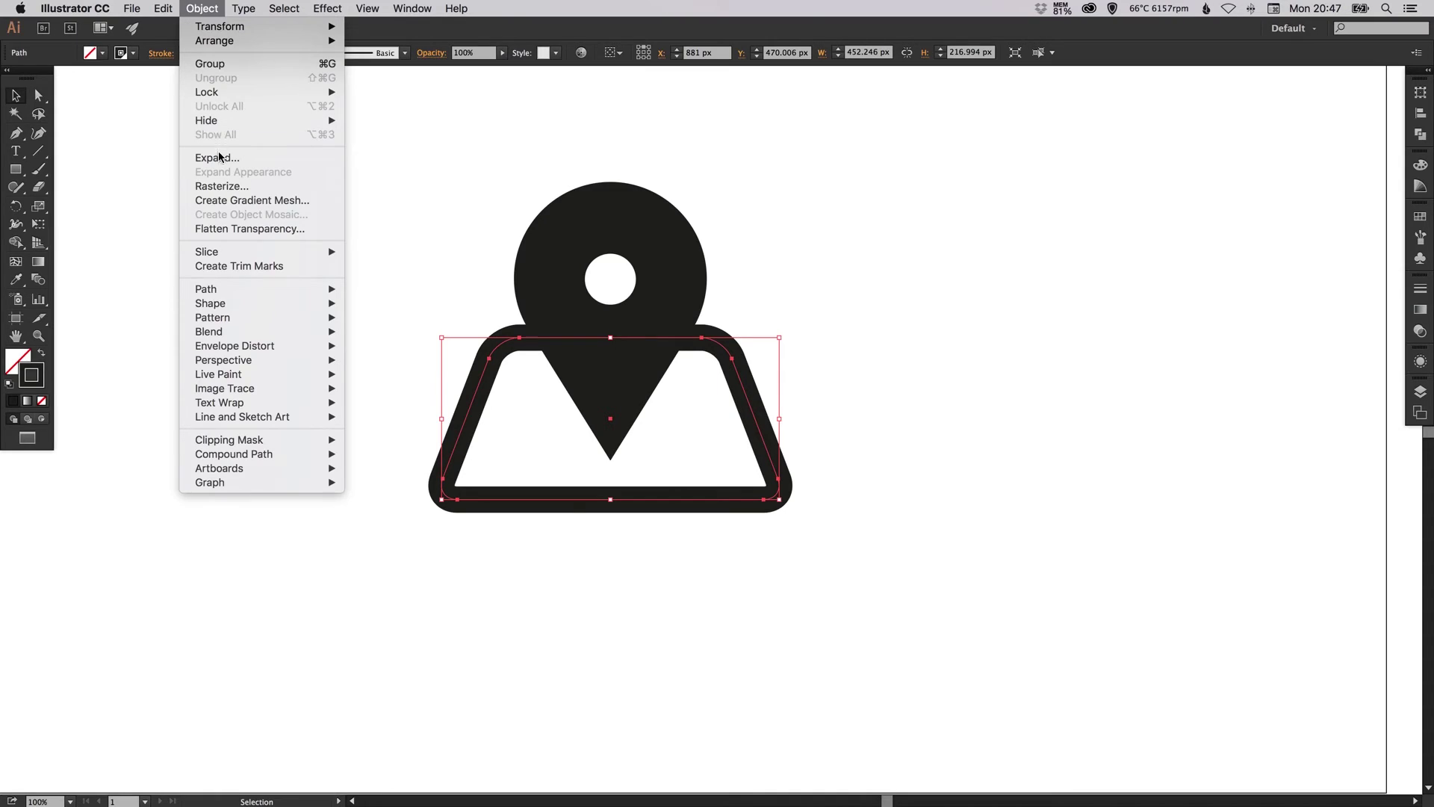
left_click(221, 155)
left_click(469, 316)
In wireframe view, Outline Stroke the trapezoid with Ctrl+Shift+O, then return to Preview.
left_click(899, 320)
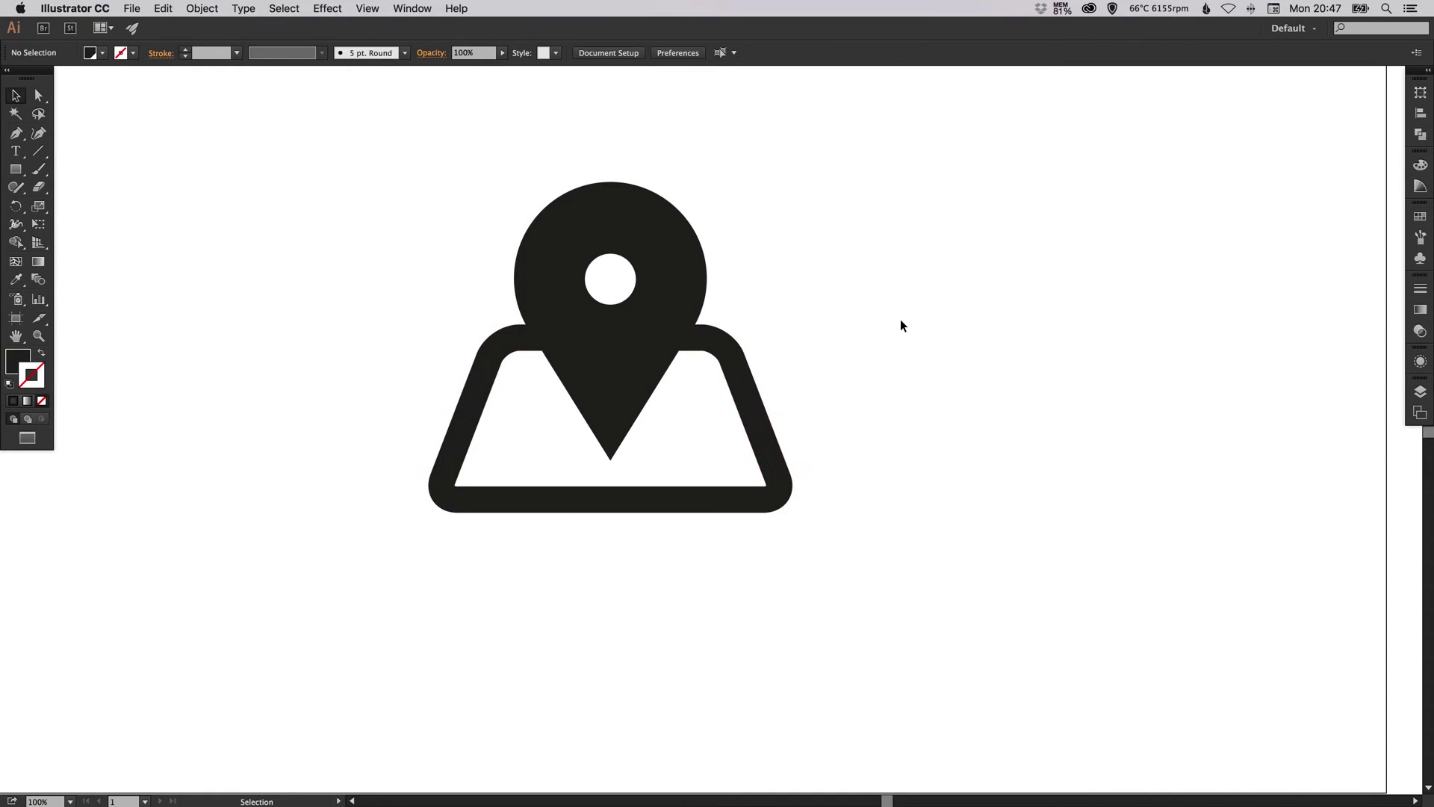
key("a")
key("ctrl+a")
key("ctrl+y")
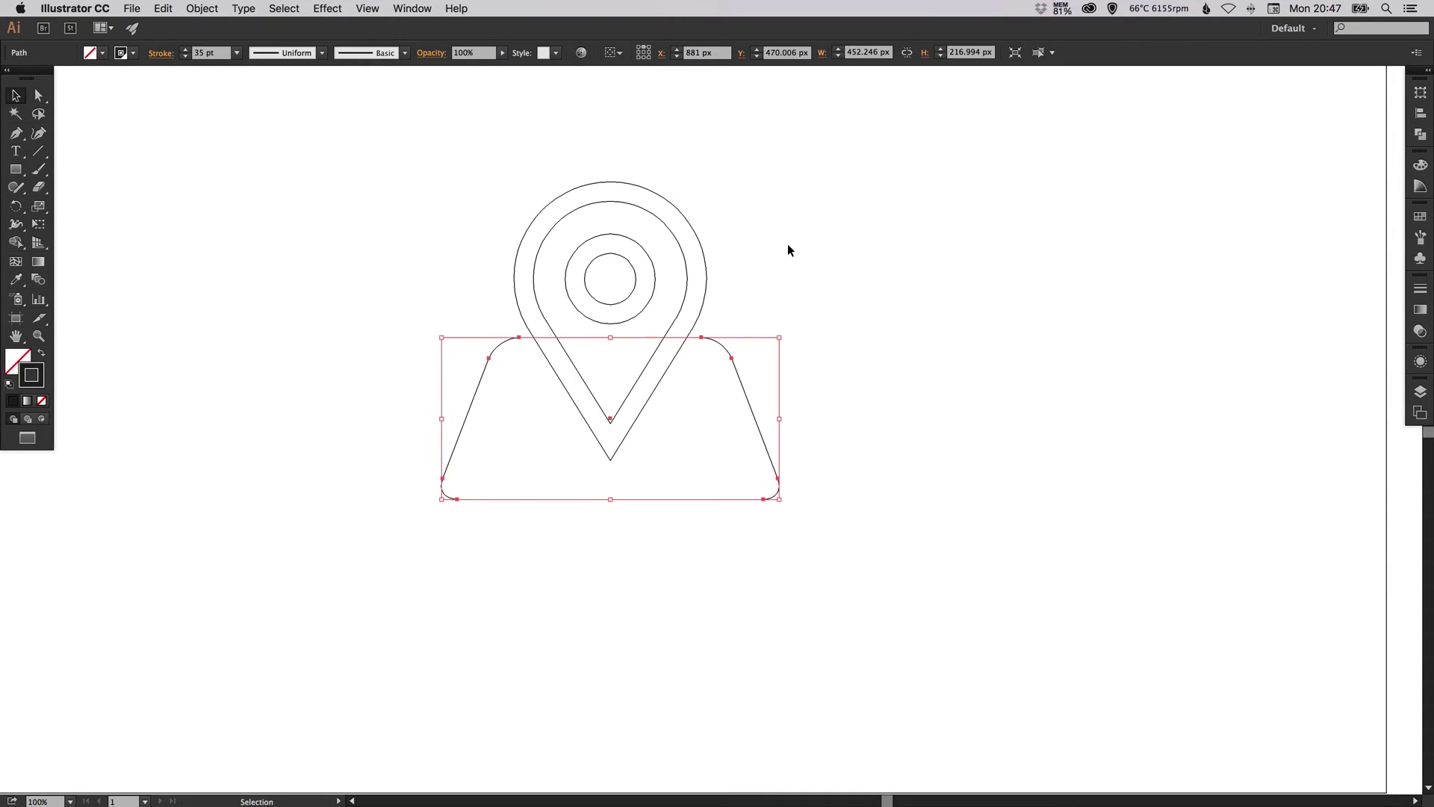
key("v")
left_click(773, 405)
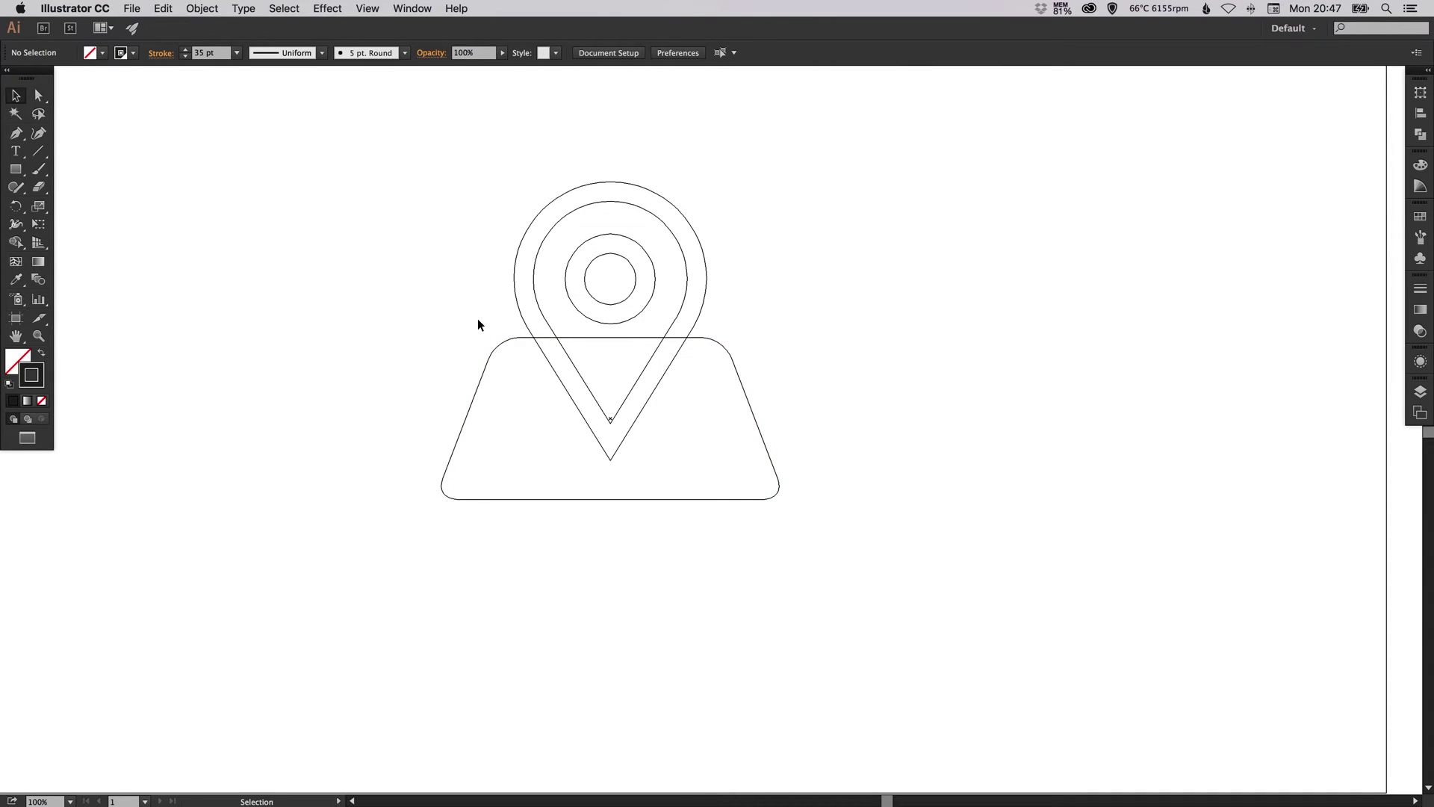
key("ctrl+a")
key("ctrl+shift+o")
key("ctrl+shift+a")
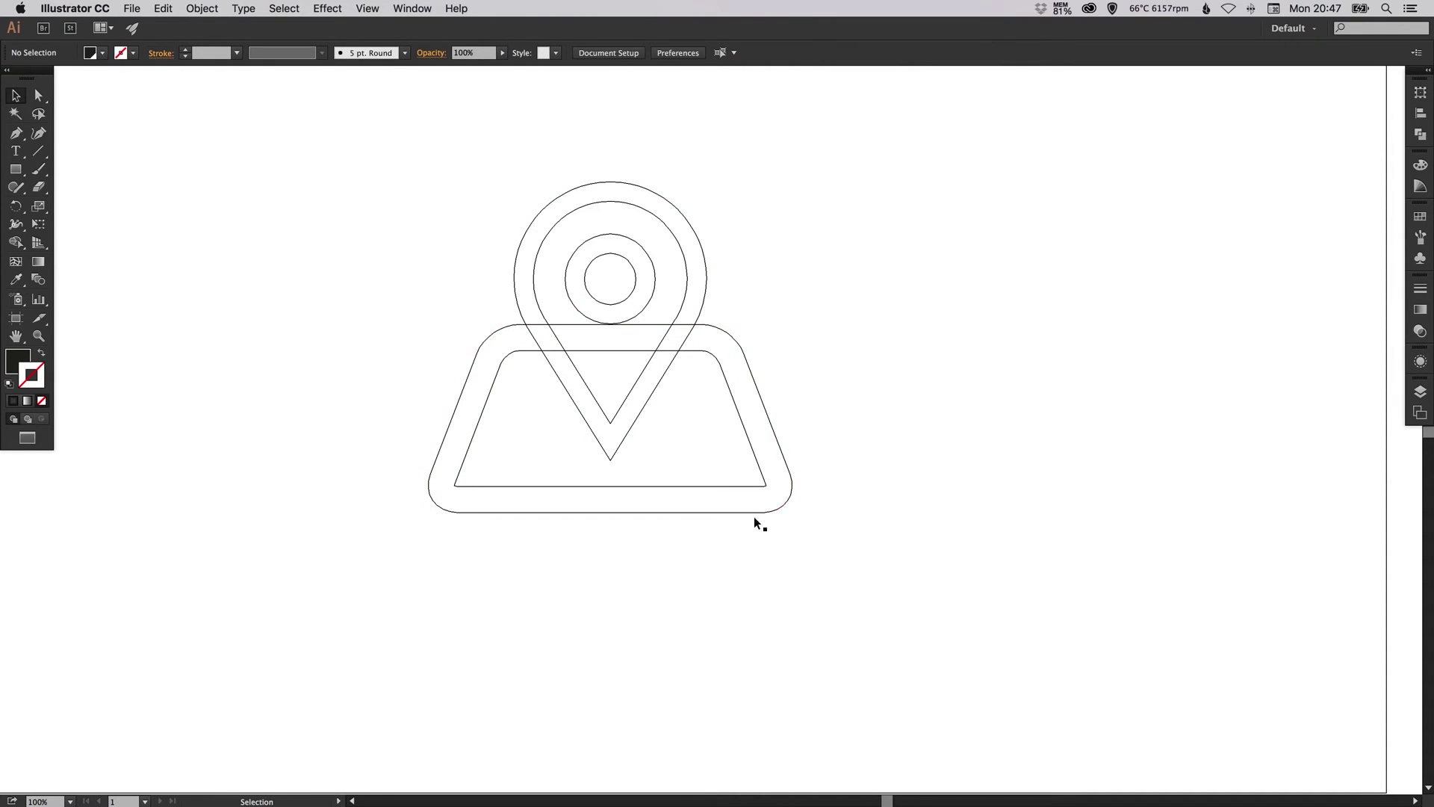
key("ctrl+y")
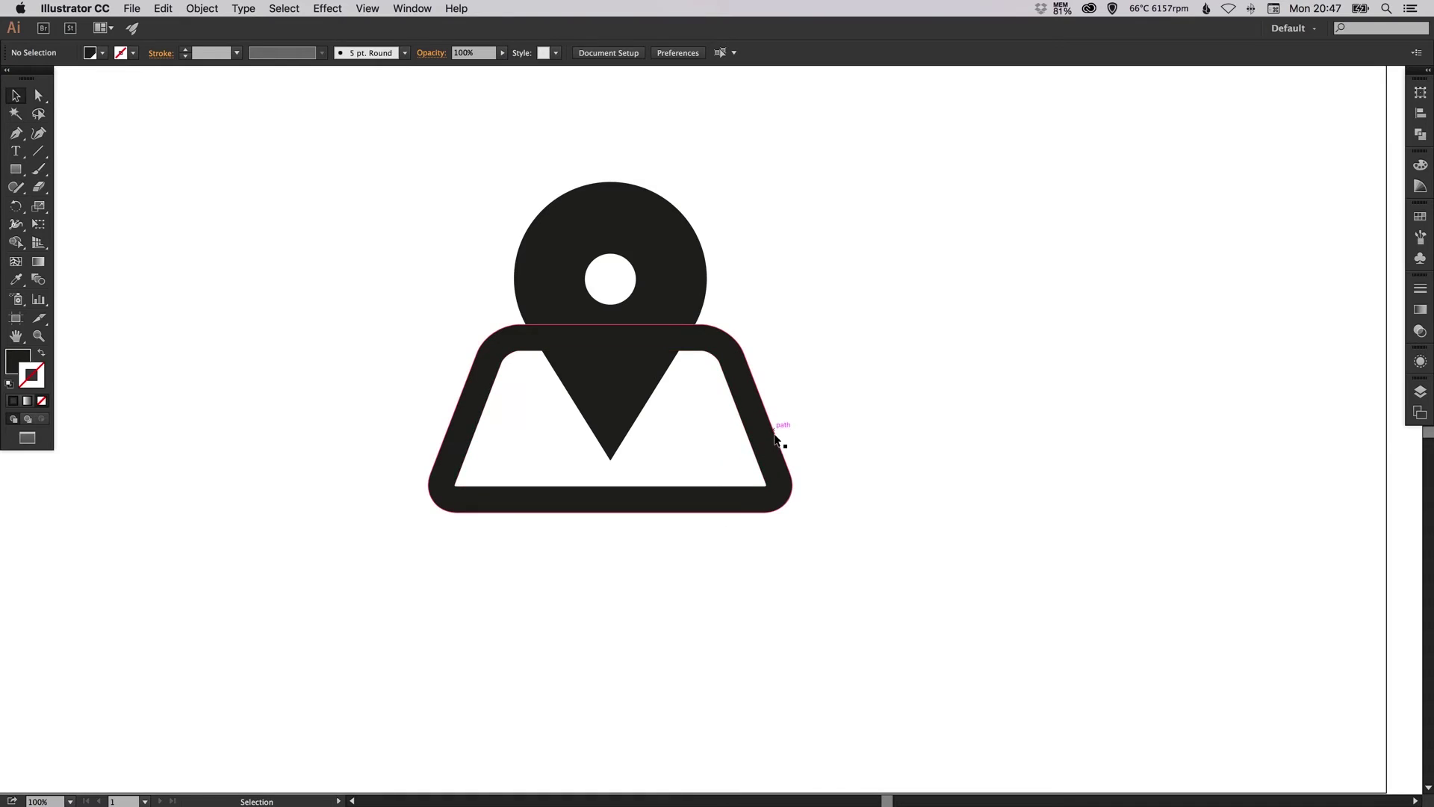
Select the large offset pin plus the trapezoid frame and apply Pathfinder Minus Front.
left_click(777, 428)
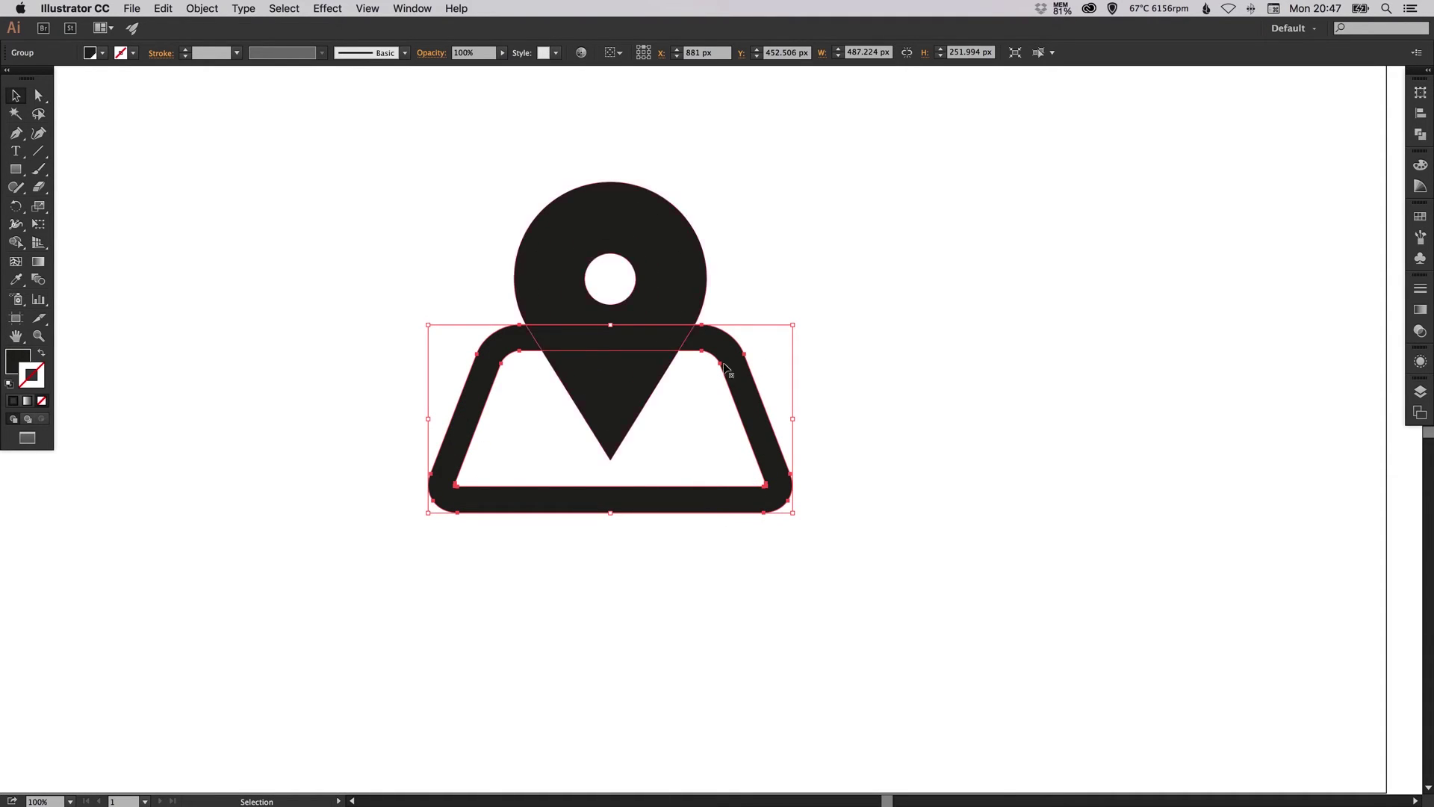
left_click(859, 366)
left_click(1418, 290)
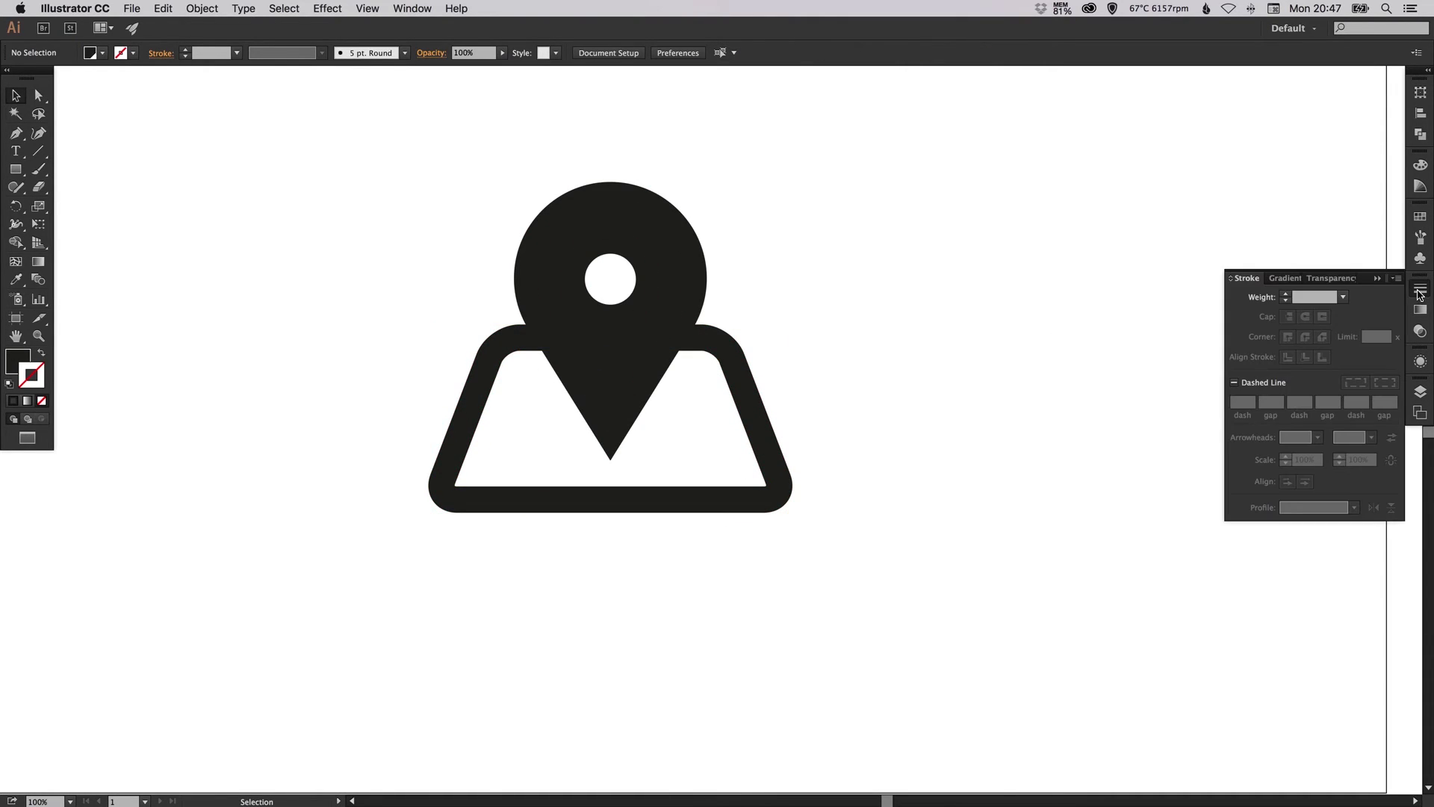
left_click(1418, 293)
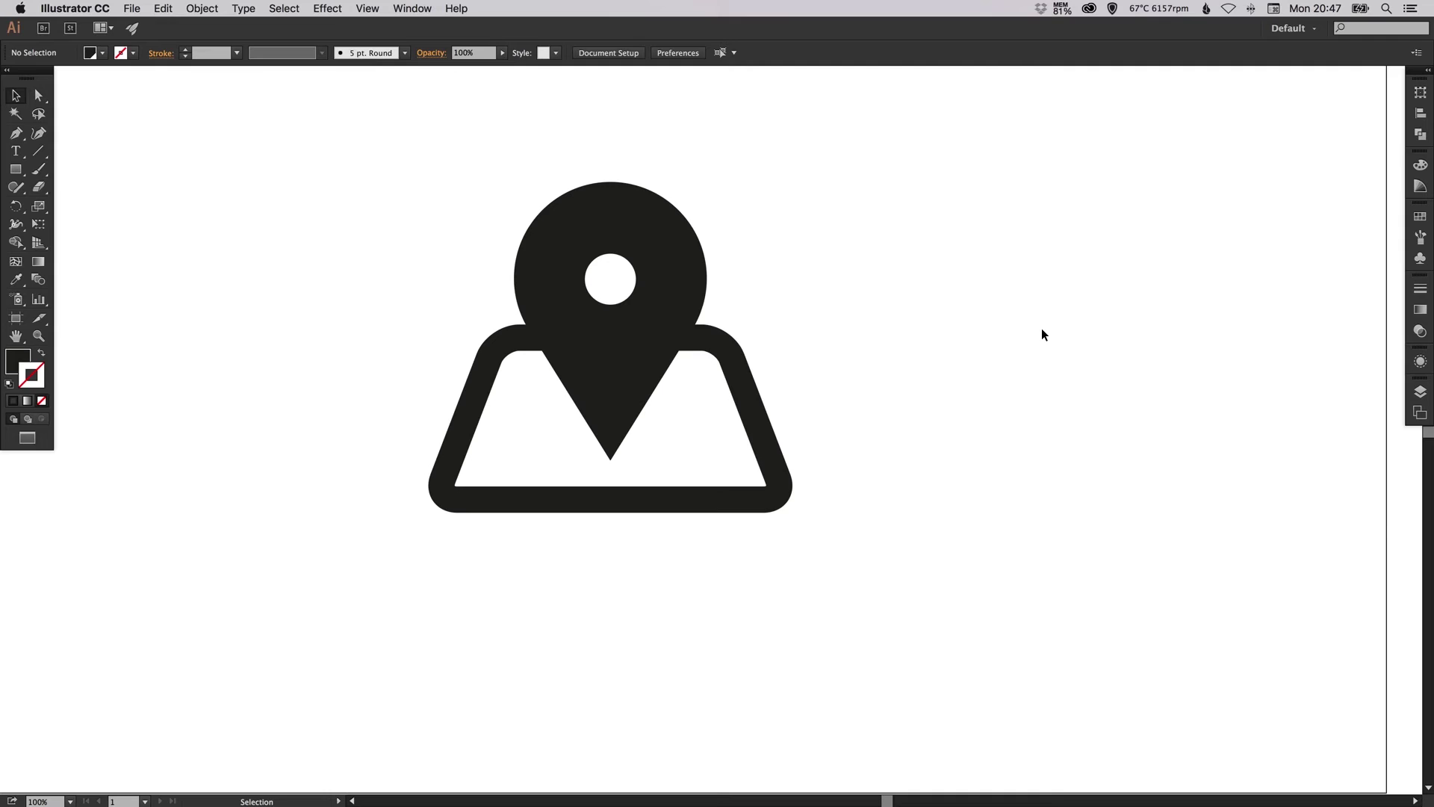
left_click(701, 298)
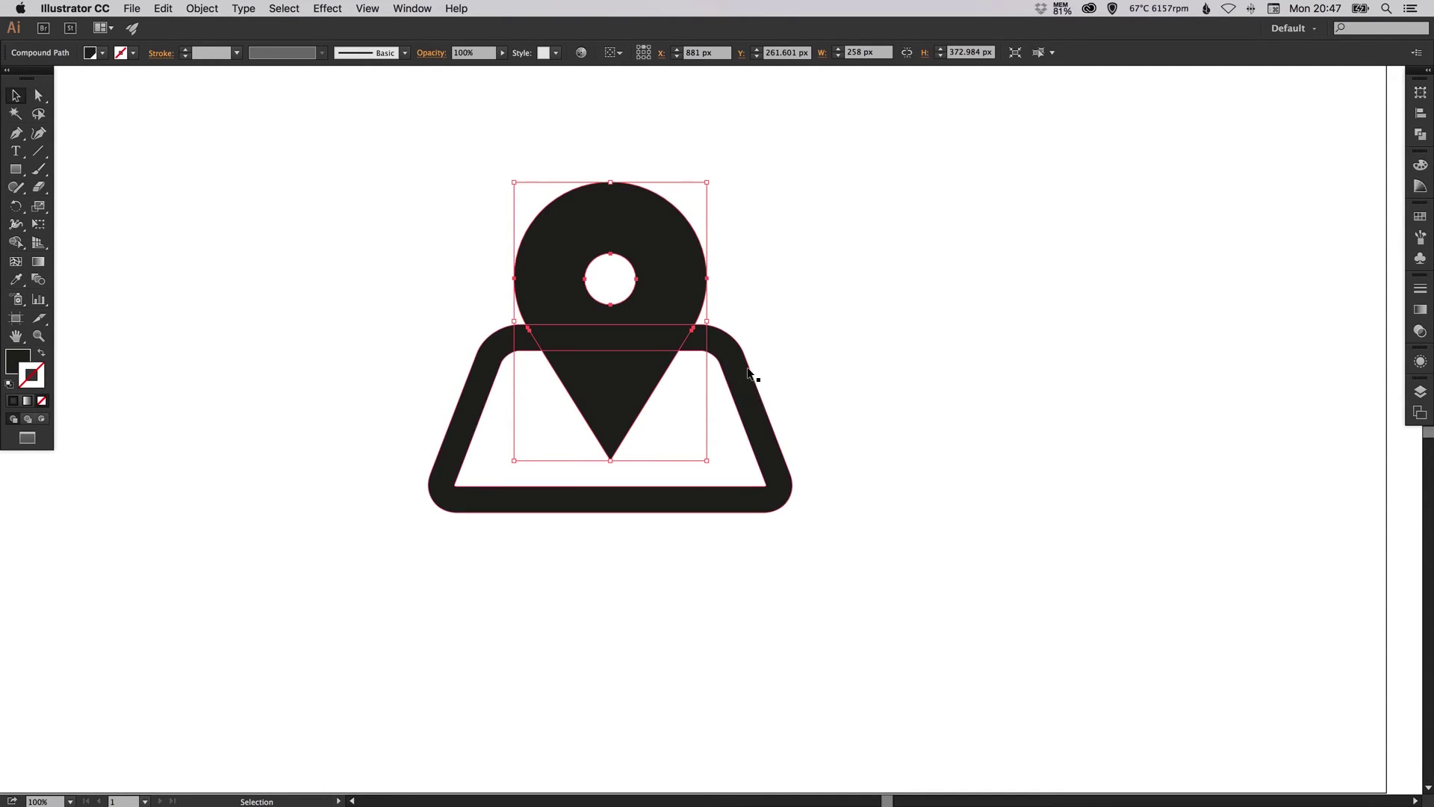
left_click(753, 394, "shift")
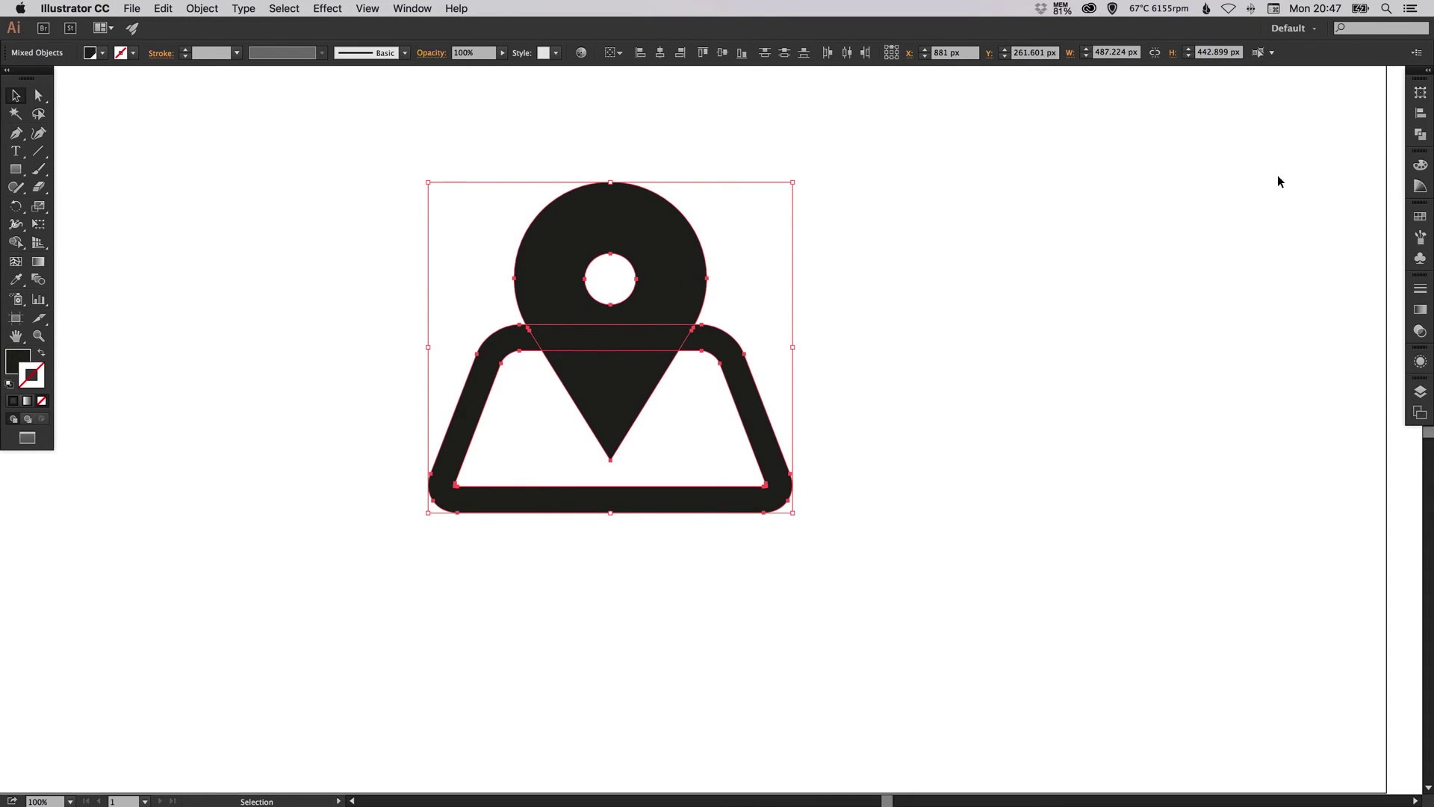
left_click(1420, 136)
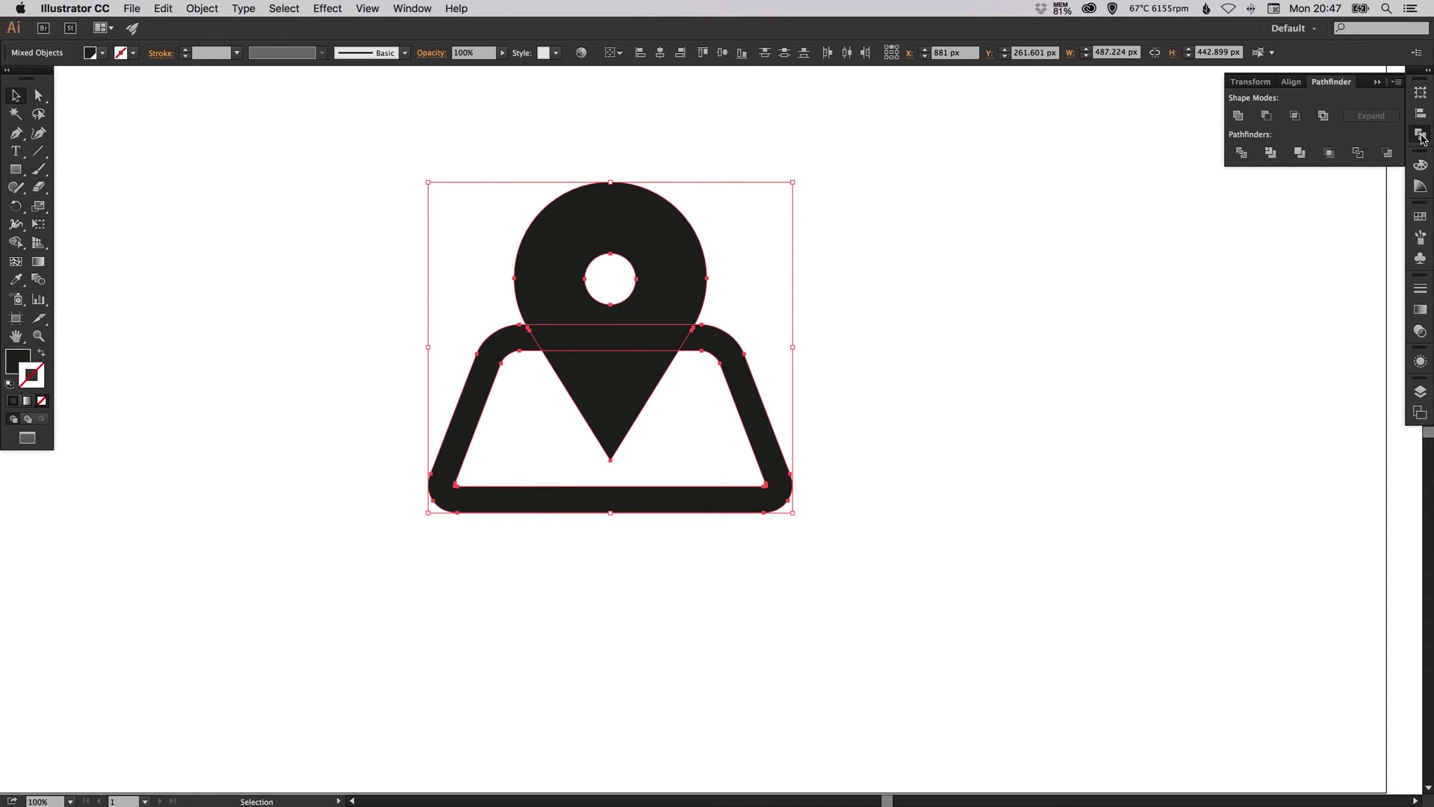
left_click(1270, 118)
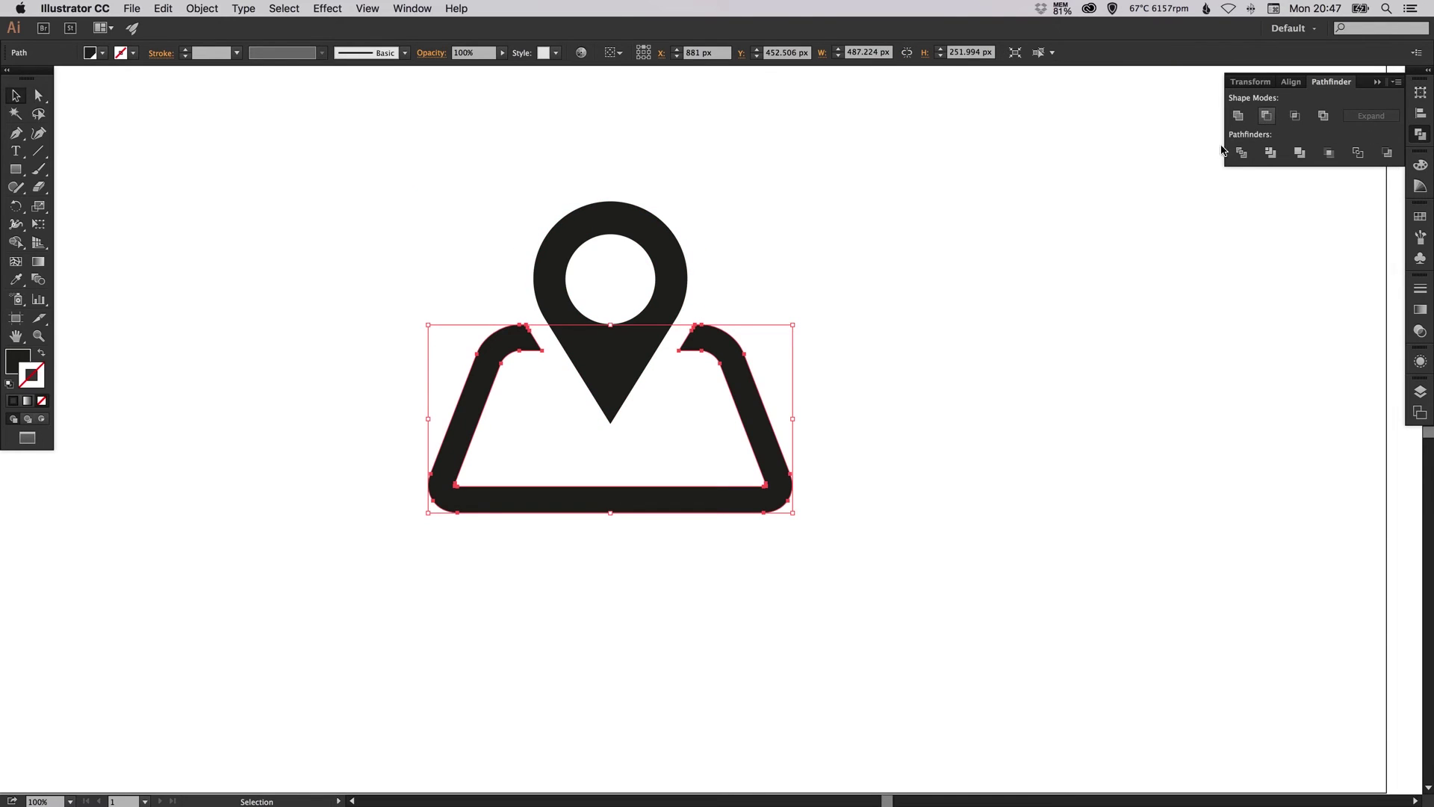
left_click(957, 244)
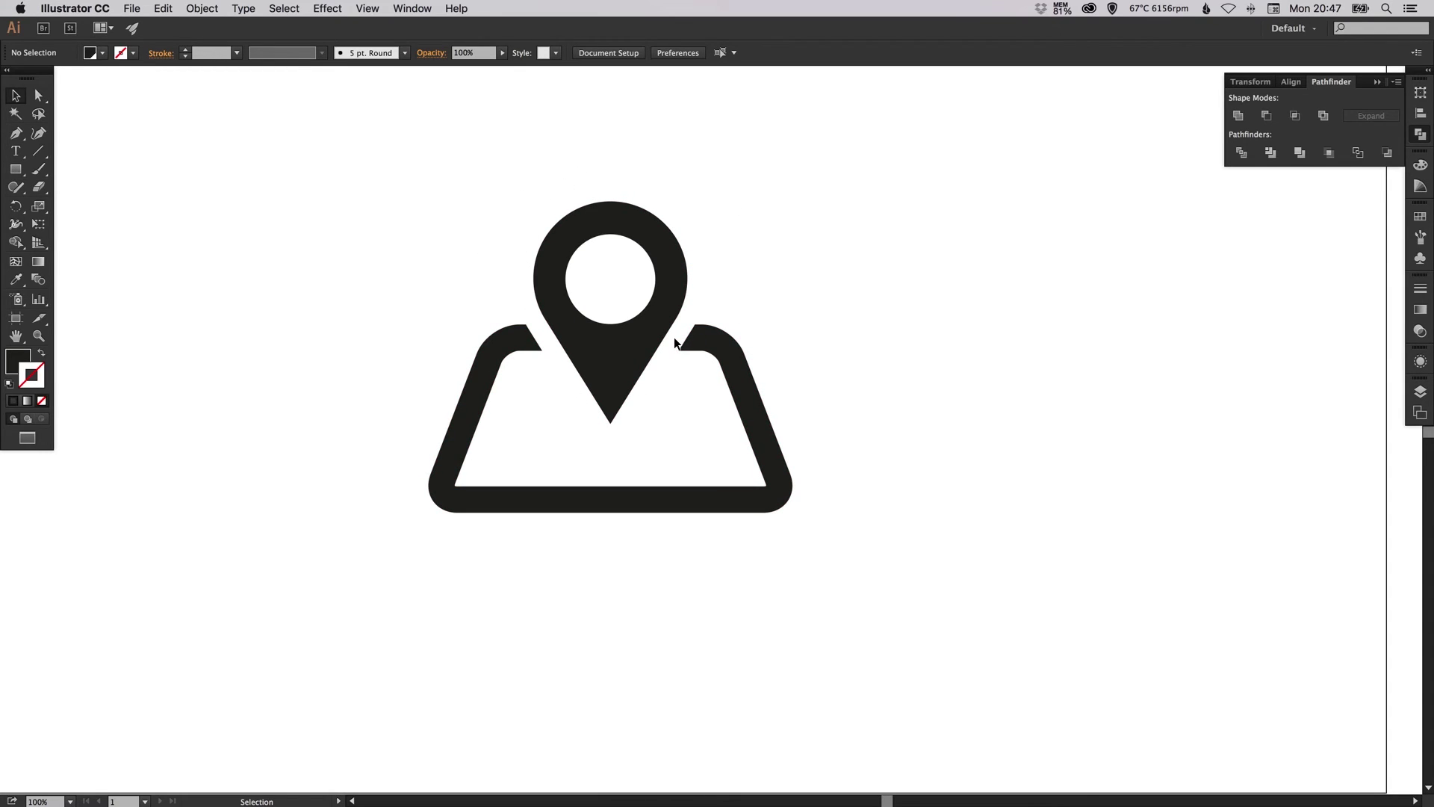
left_click(1420, 135)
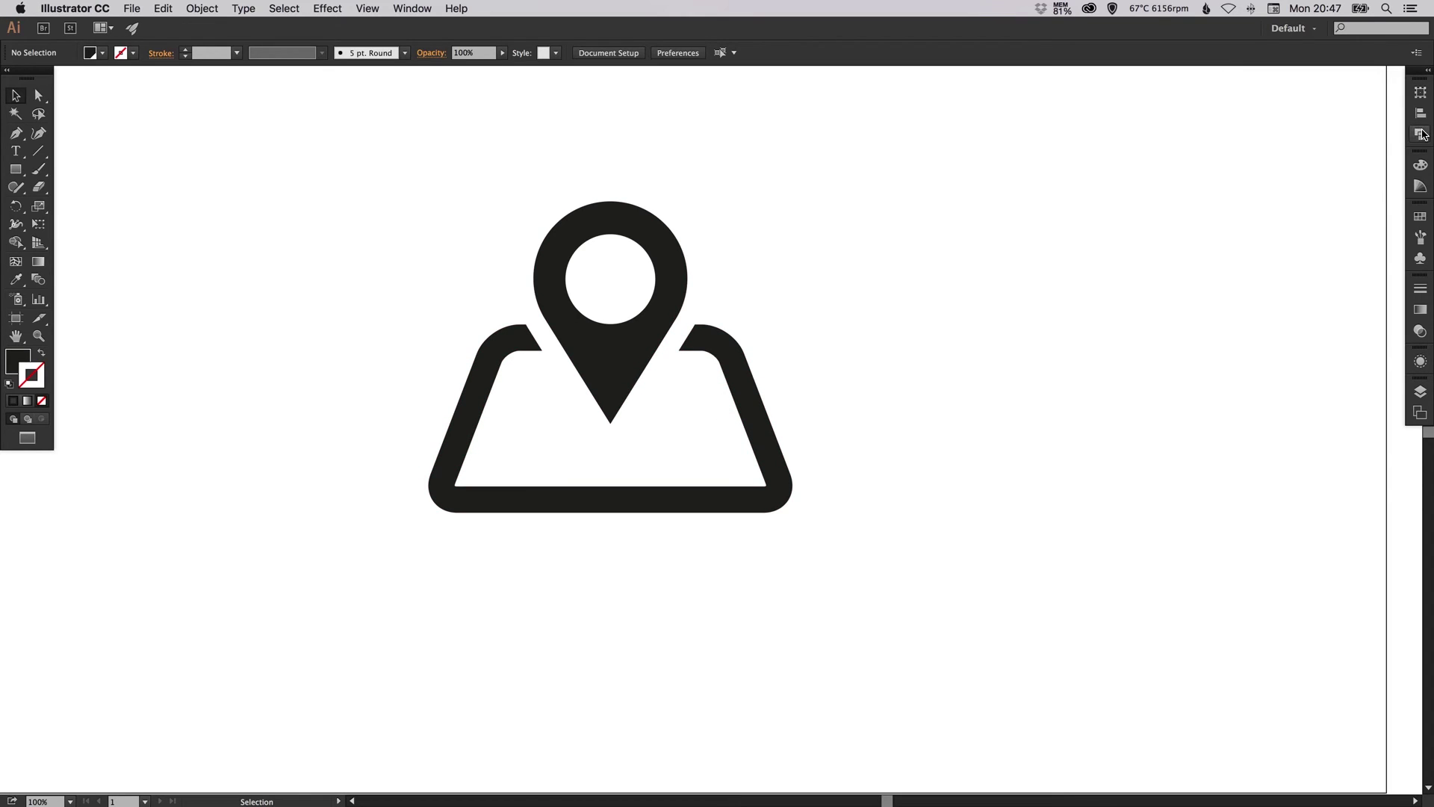
Recentre the view on the icon and select all parts of the map pin.
key("super+y")
mouse_move(919, 301)
left_mouse_down()
mouse_move(961, 294)
mouse_move(938, 323)
mouse_move(924, 316)
left_mouse_up()
key("super+y")
key("a")
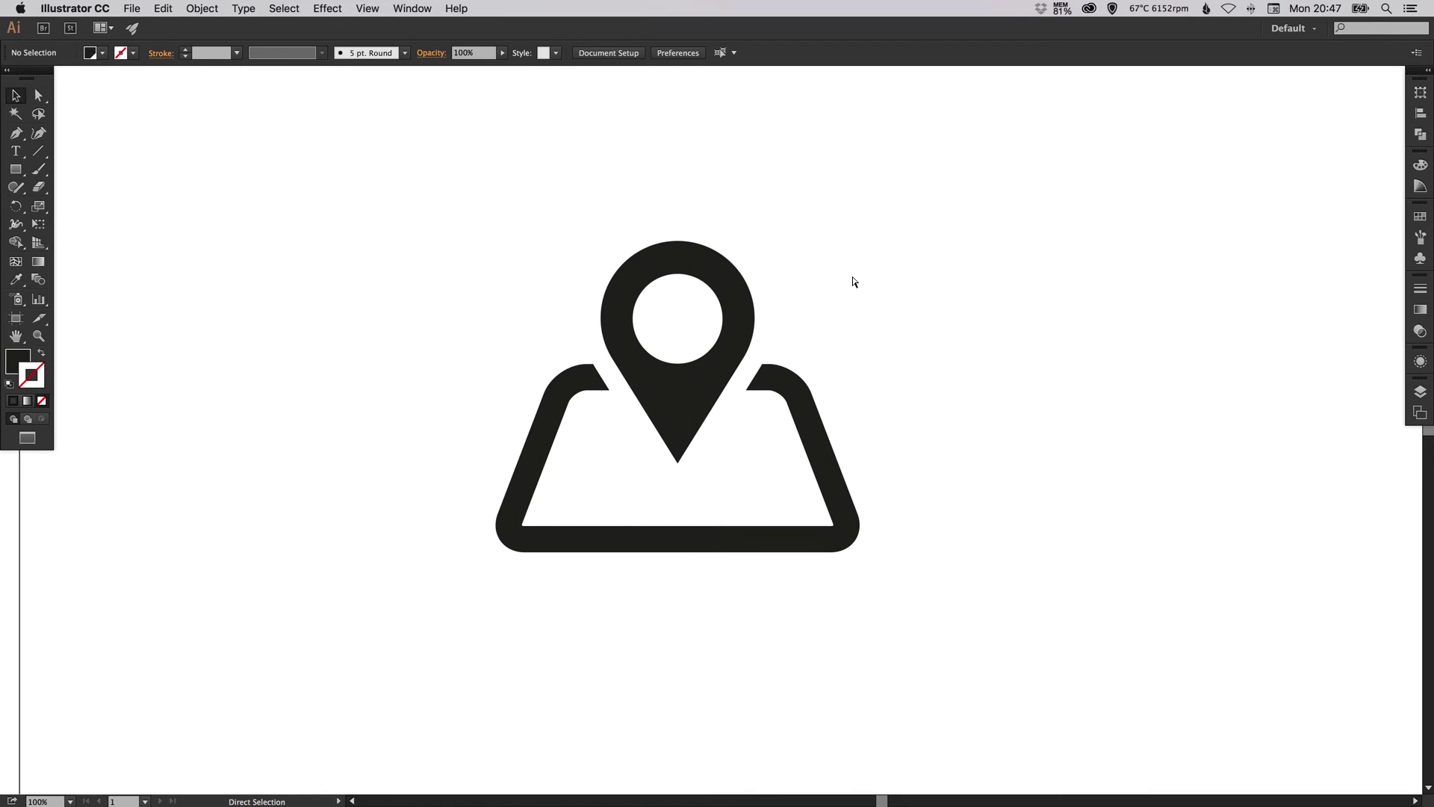
key("v")
left_click_drag(548, 321, 686, 359)
Fill the icon with White, set stroke to None, and show the Background layer.
left_click(1420, 217)
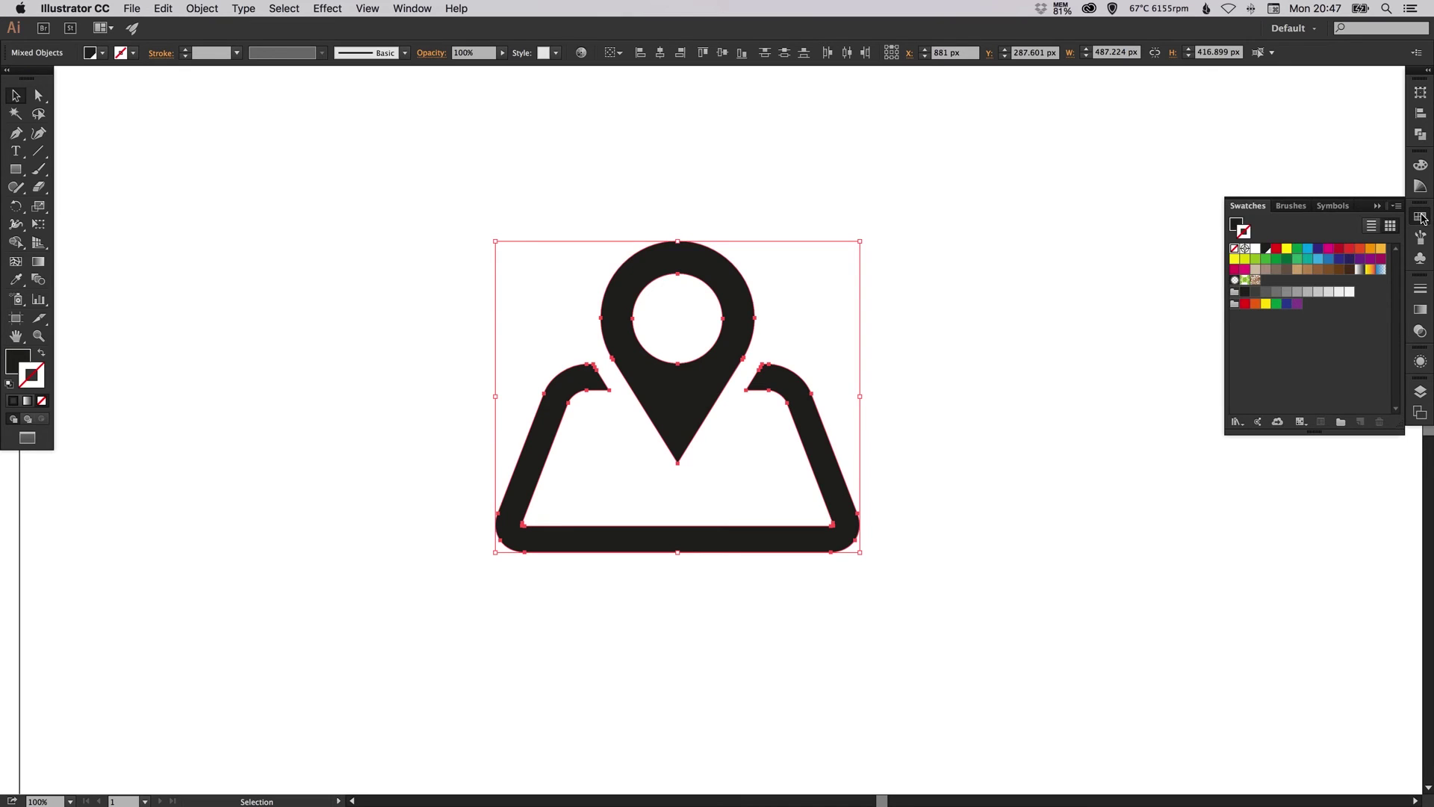
double_click(1255, 249)
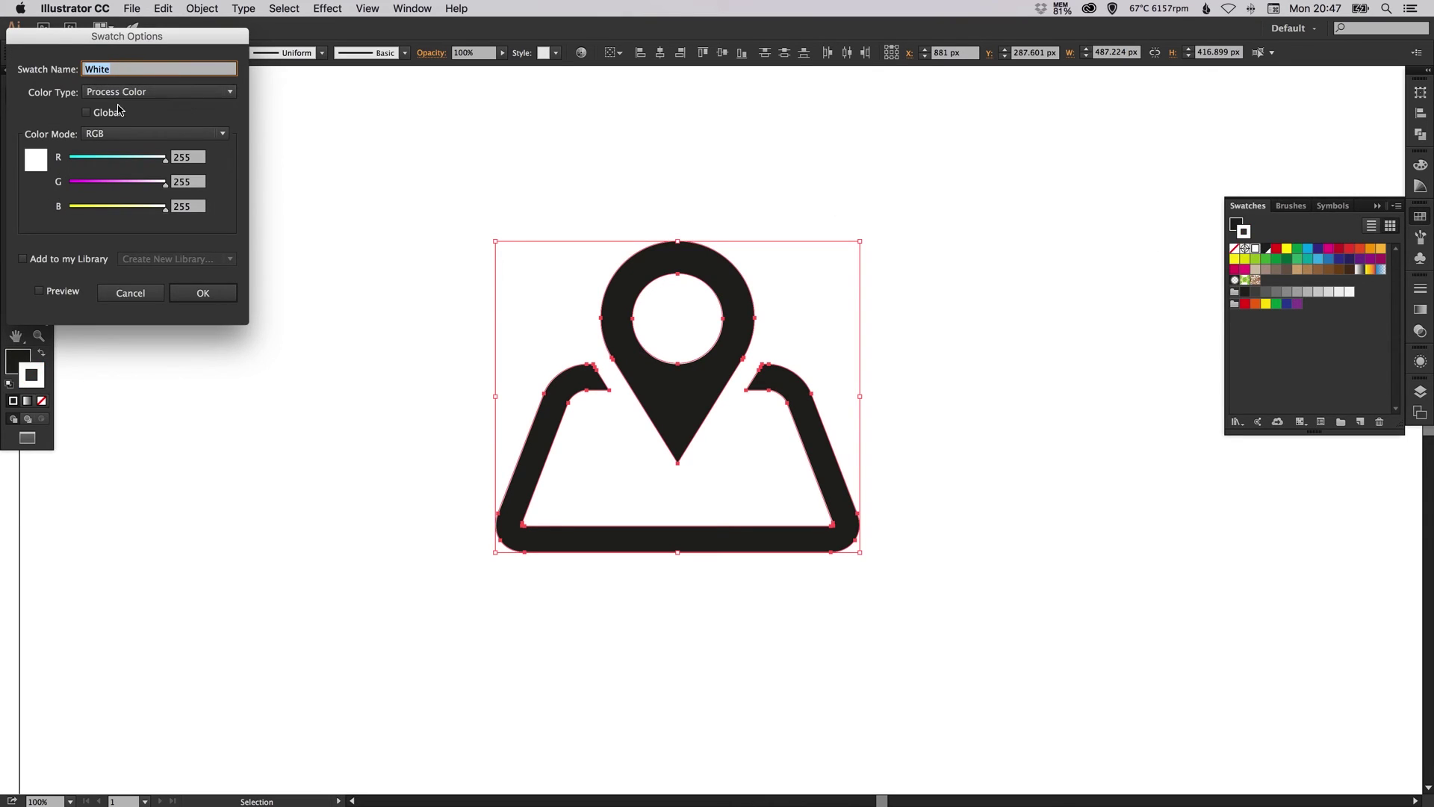
left_click(196, 290)
left_click(42, 353)
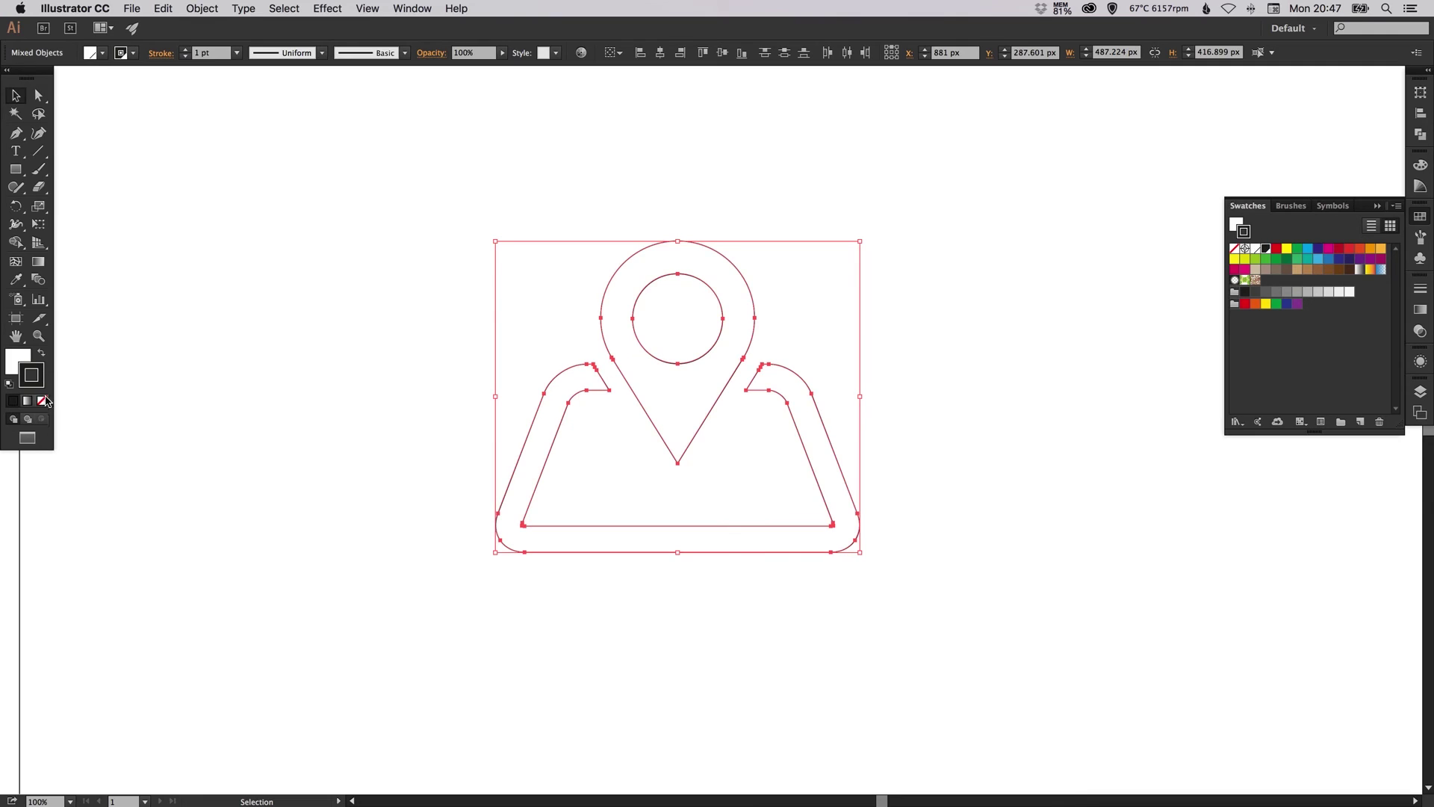
left_click(42, 400)
left_click(1420, 392)
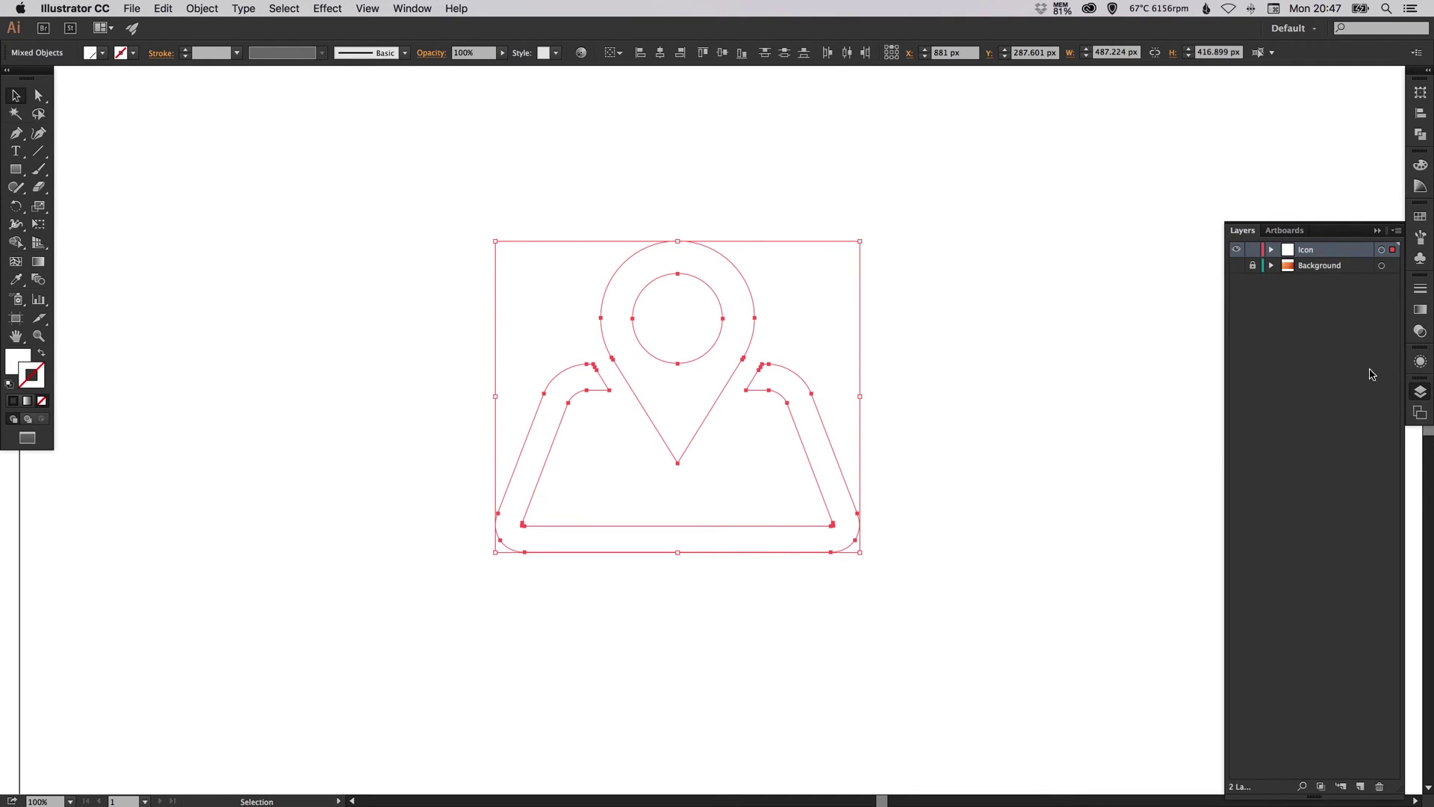
left_click(1237, 266)
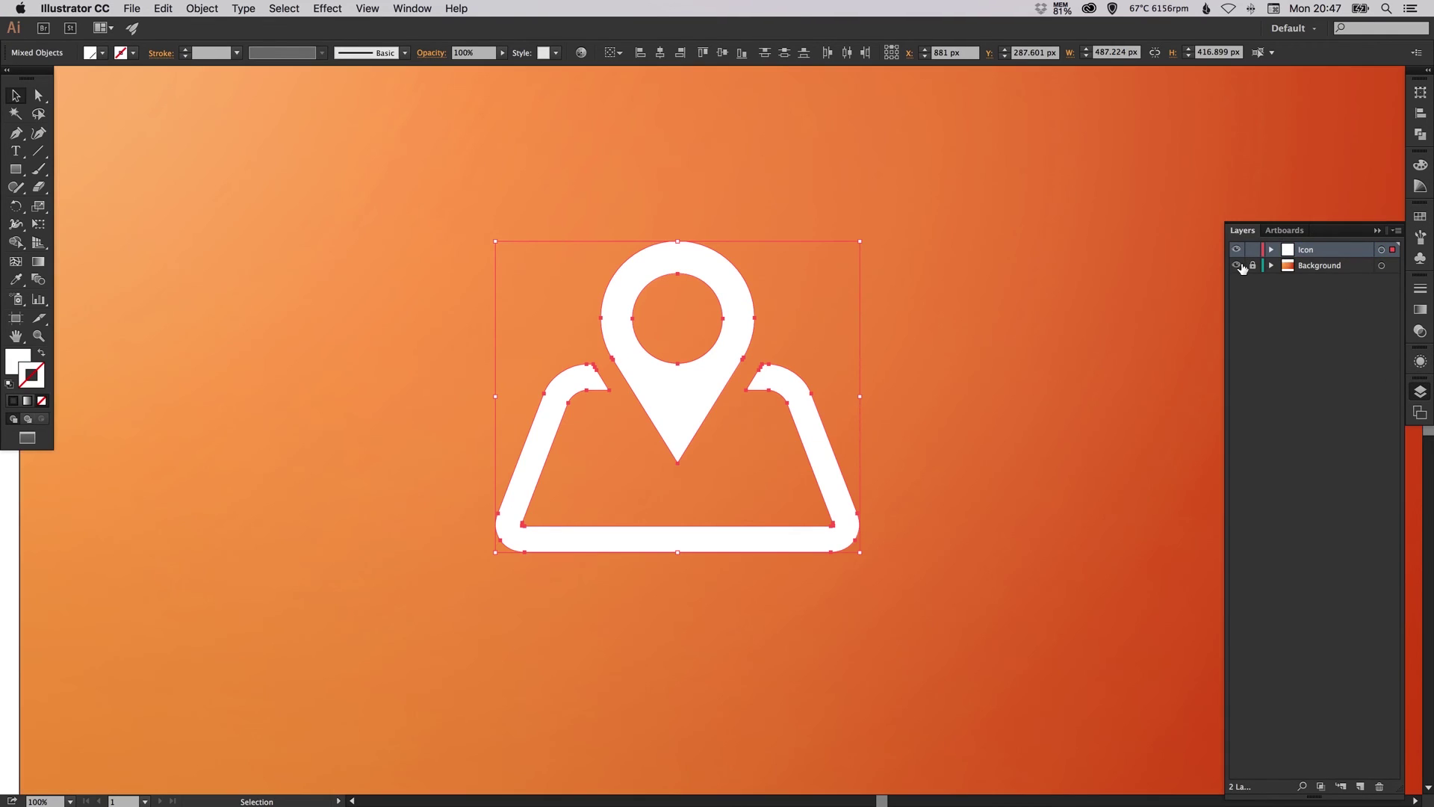
Zoom out to the whole artboard and group all the icon's shapes.
left_click(1420, 391)
key("a")
key("super+minus")
key("super+minus")
key("v")
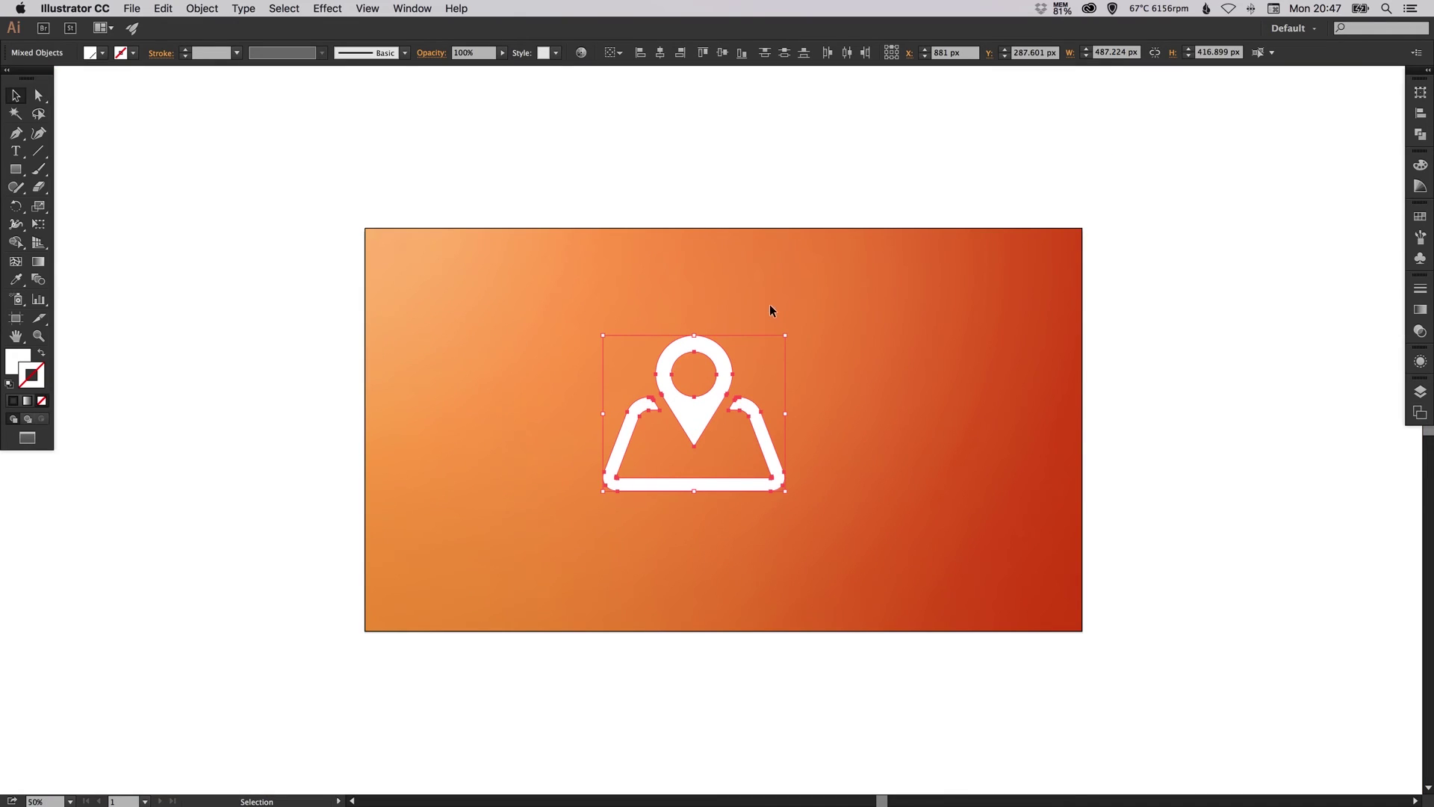
key("a")
key("v")
key("a")
key("v")
left_click(198, 9)
left_click(209, 64)
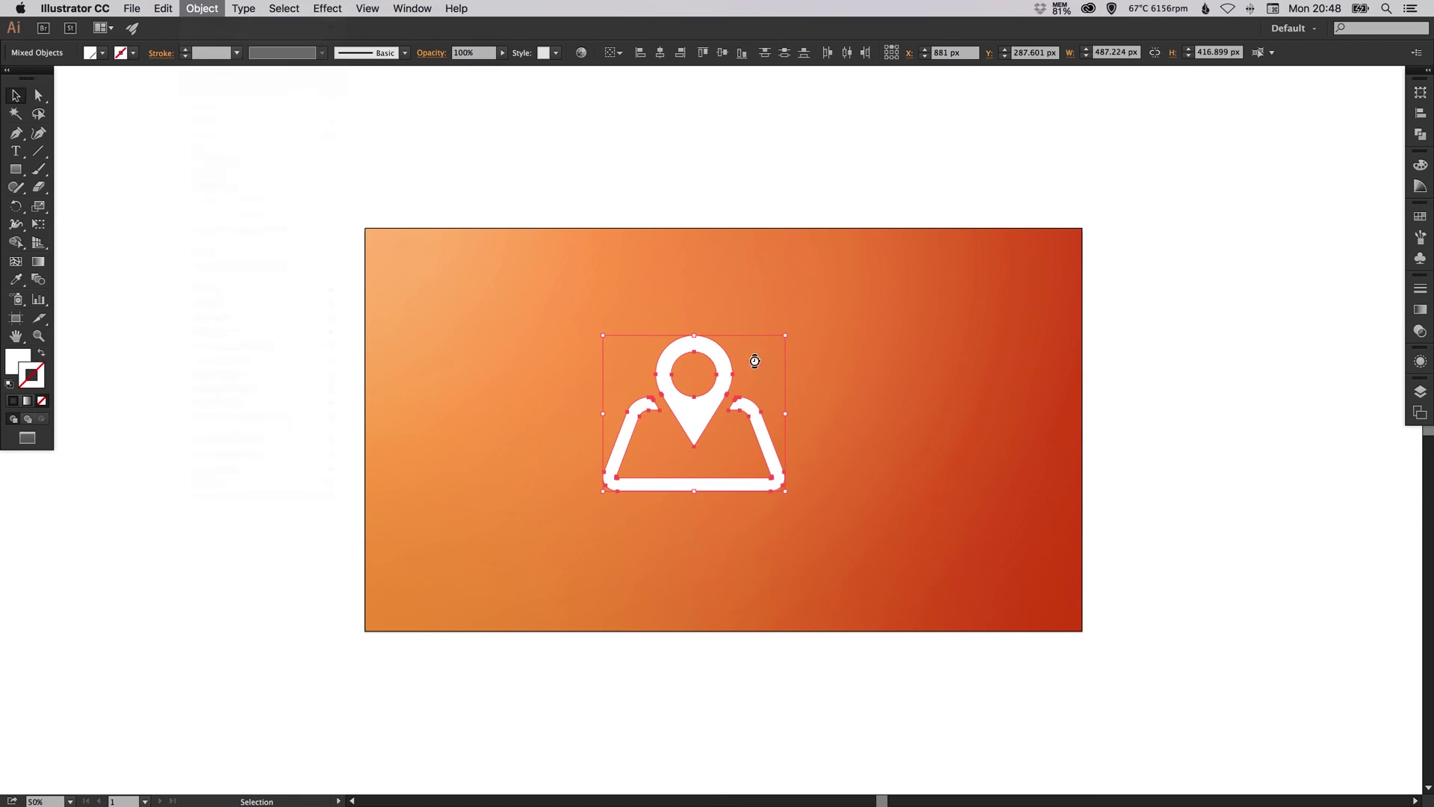
Scale the group to about 752 × 643 px and centre it both ways on the artboard.
left_click_drag(785, 335, 840, 289)
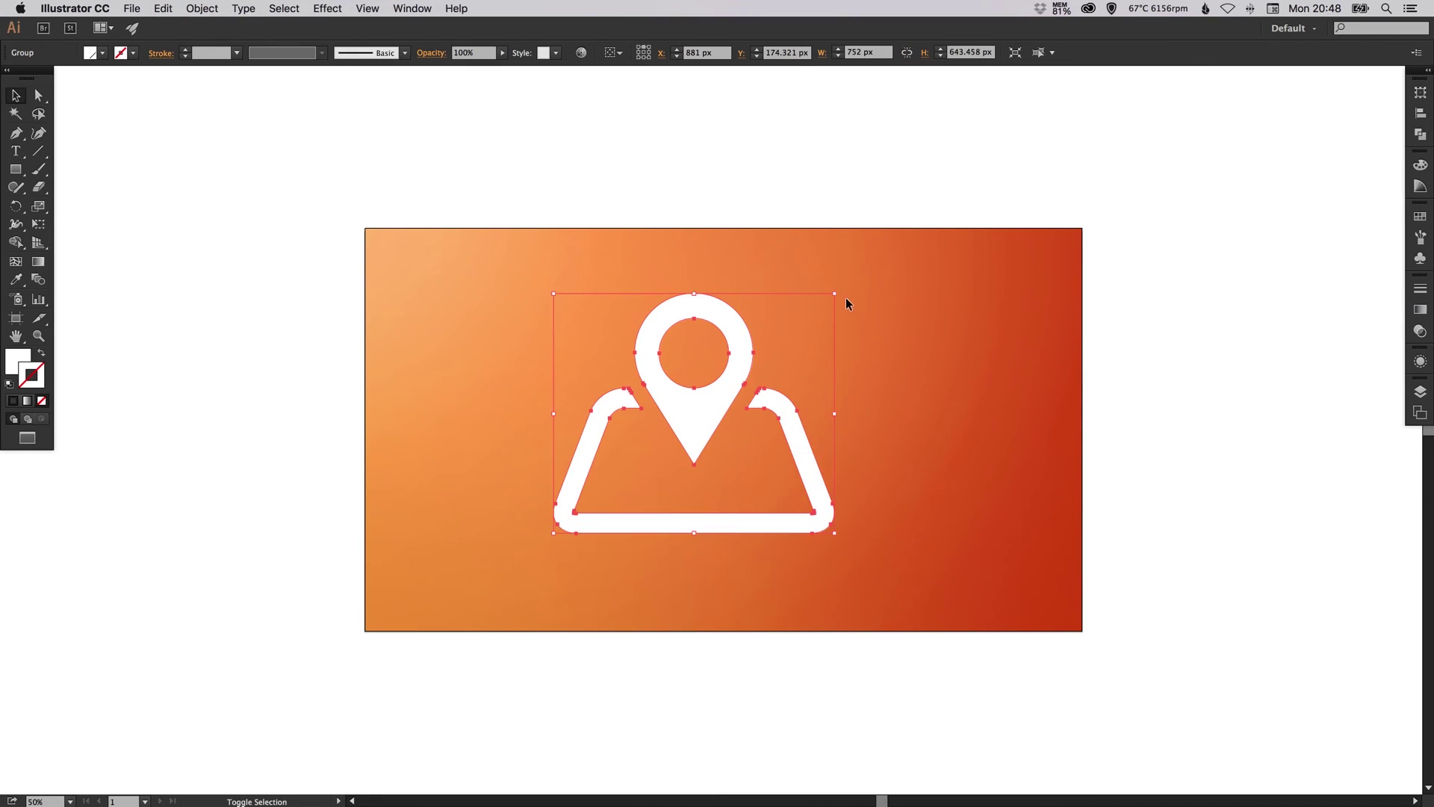
left_click(613, 52)
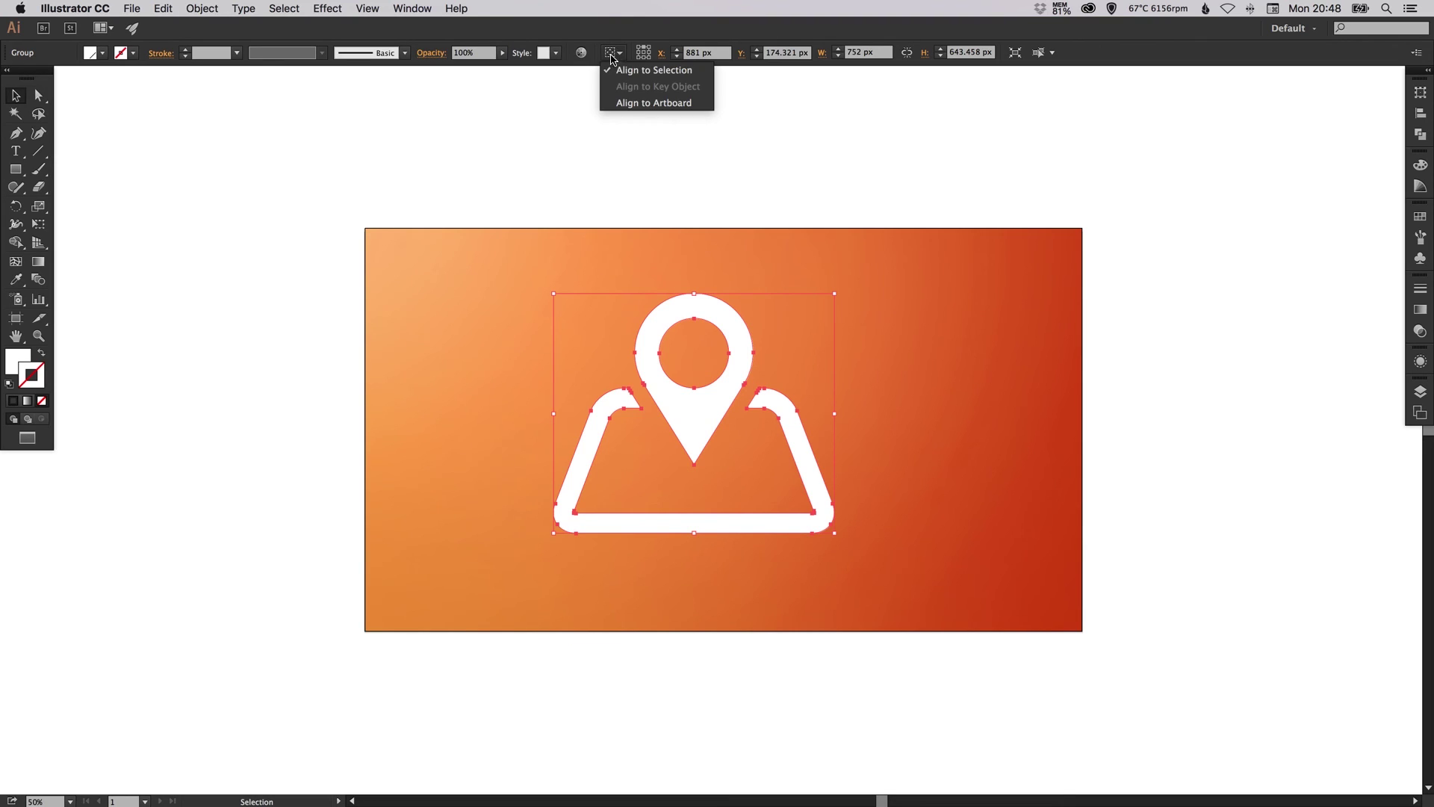
left_click(629, 103)
left_click(660, 52)
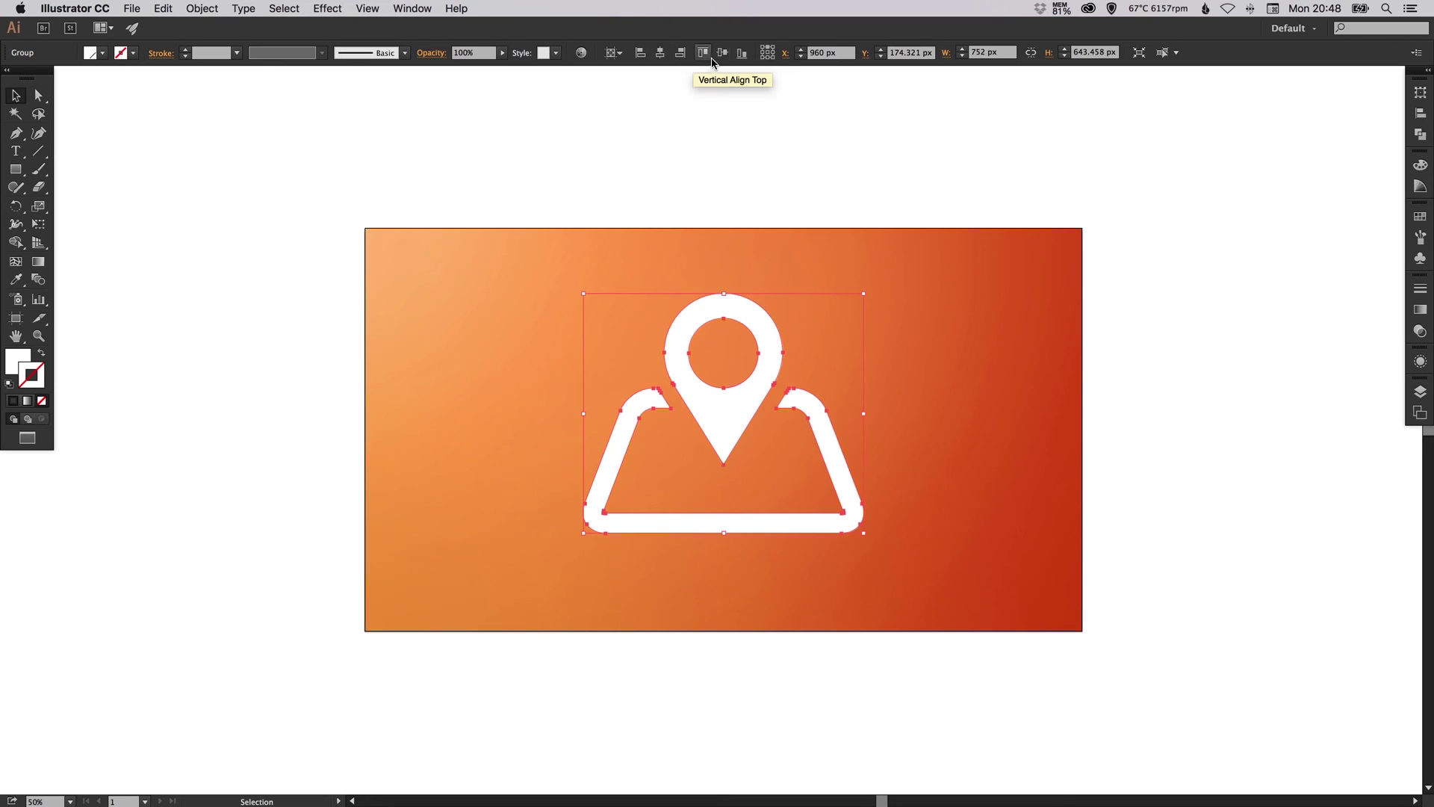
left_click(721, 53)
left_click(617, 53)
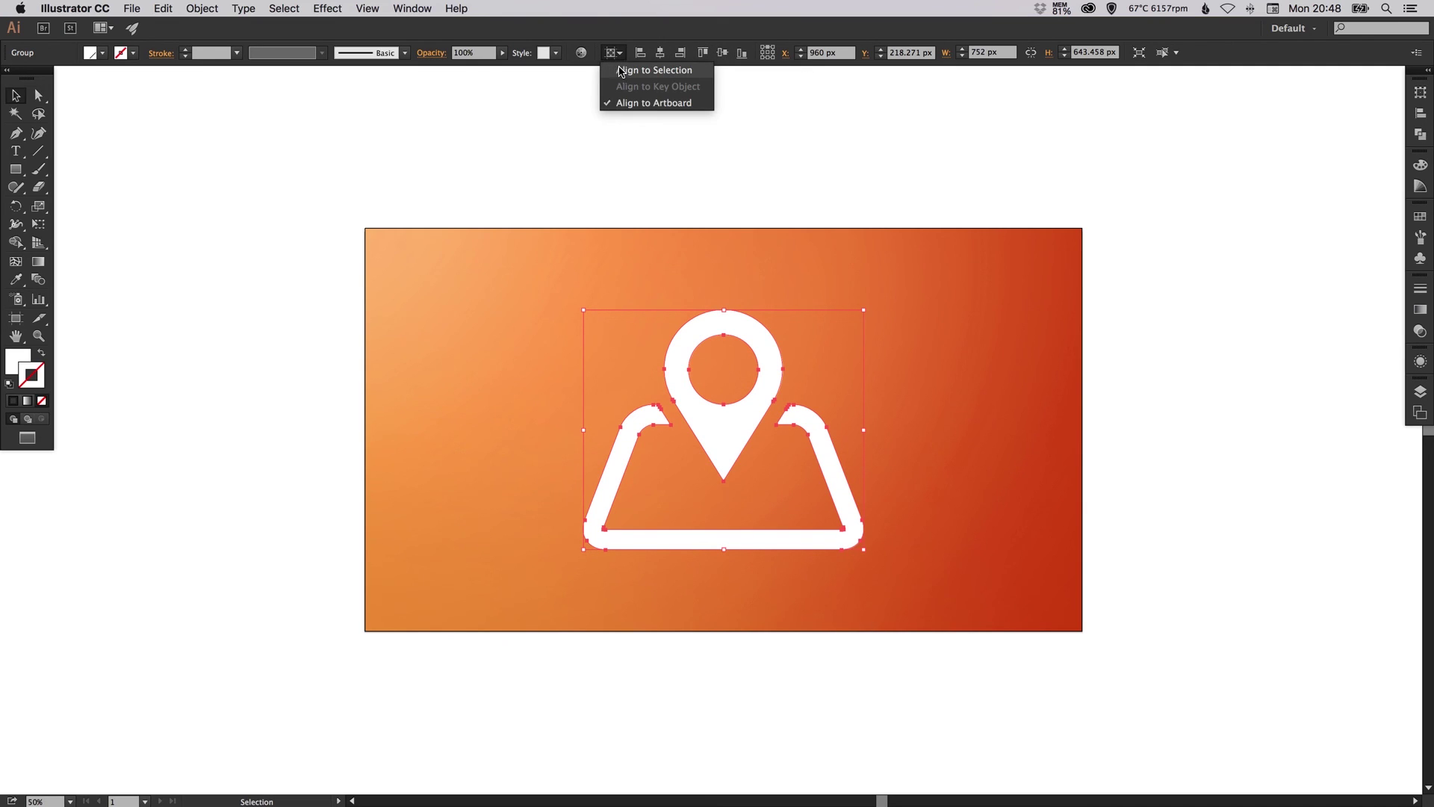
left_click(754, 142)
left_click(753, 112)
key("super+0")
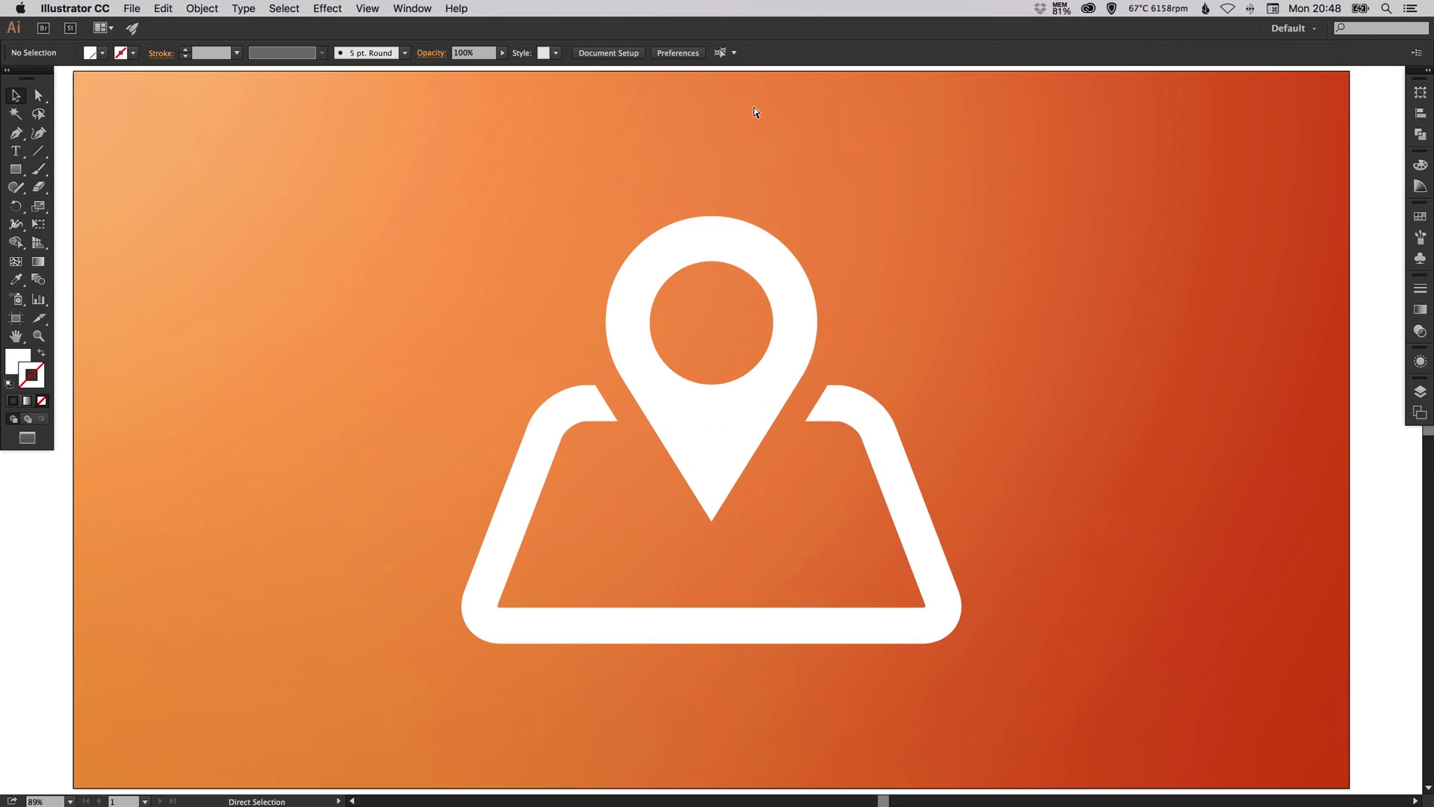